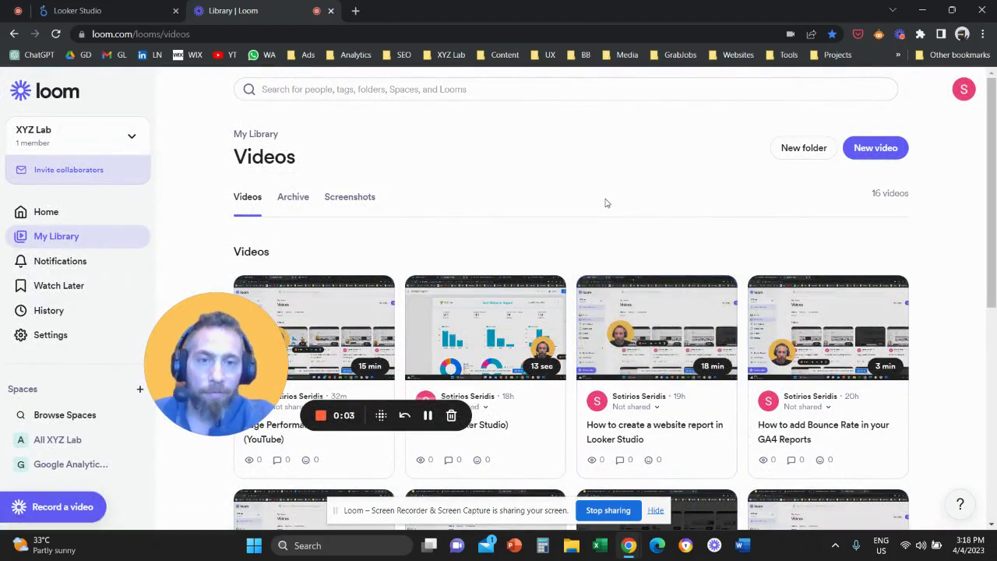
Switch to Looker Studio and create a new blank report
click(141, 7)
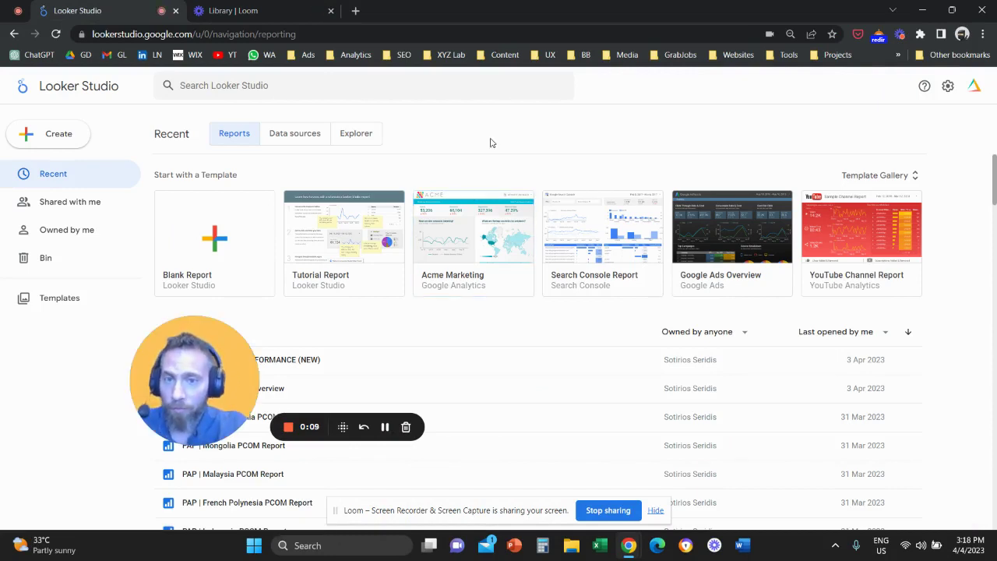
drag(226, 374, 526, 344)
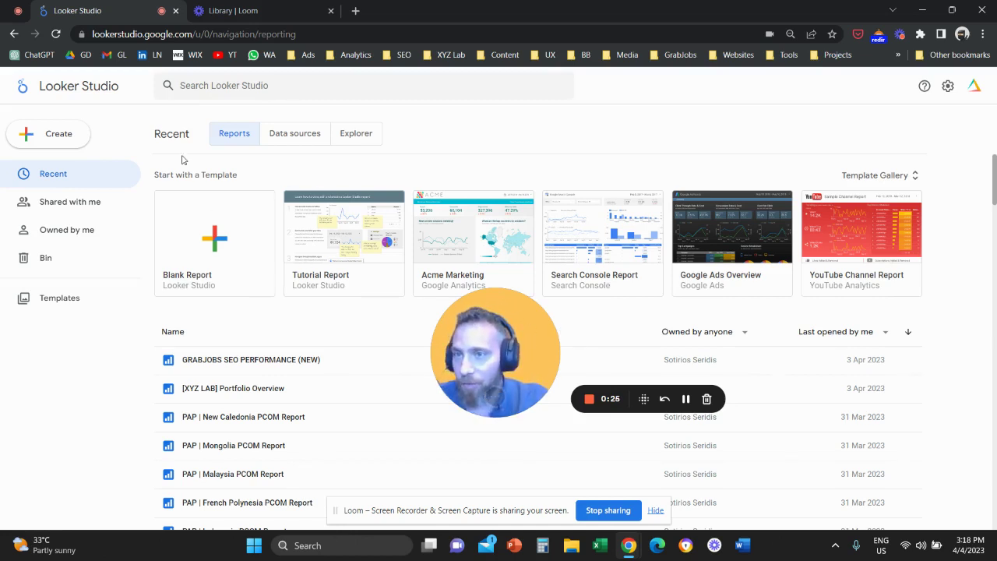
double_click(187, 34)
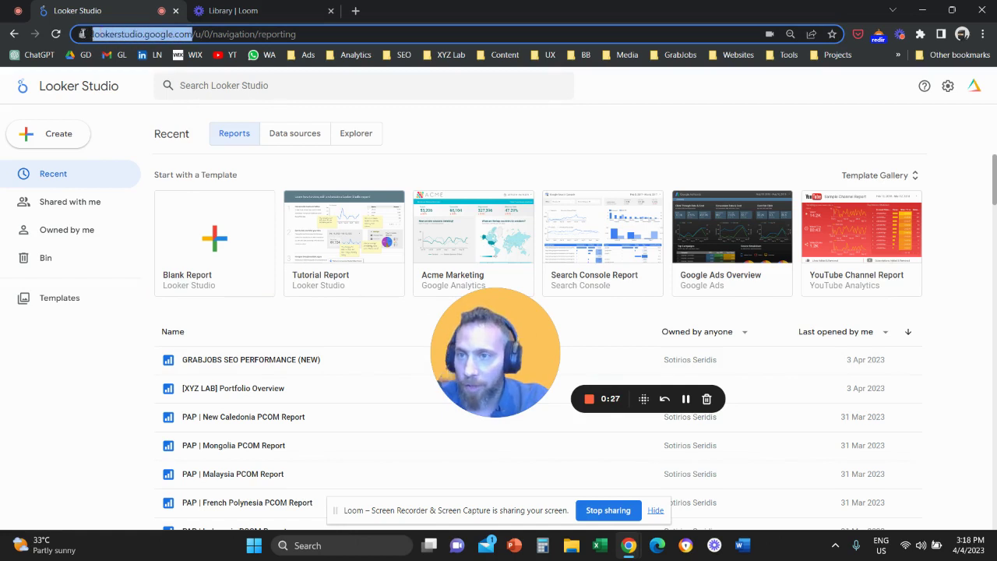
click(543, 157)
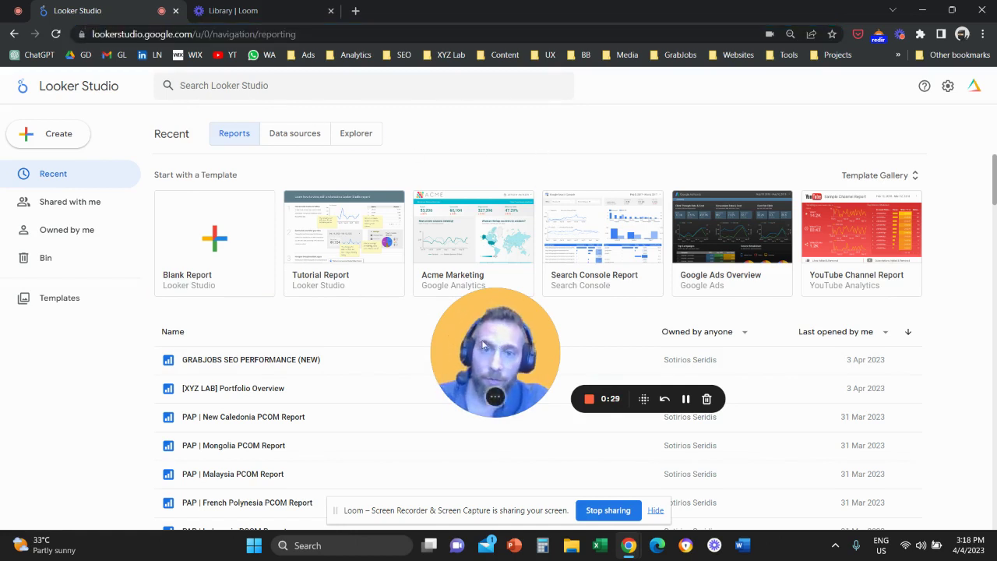
drag(494, 348, 389, 324)
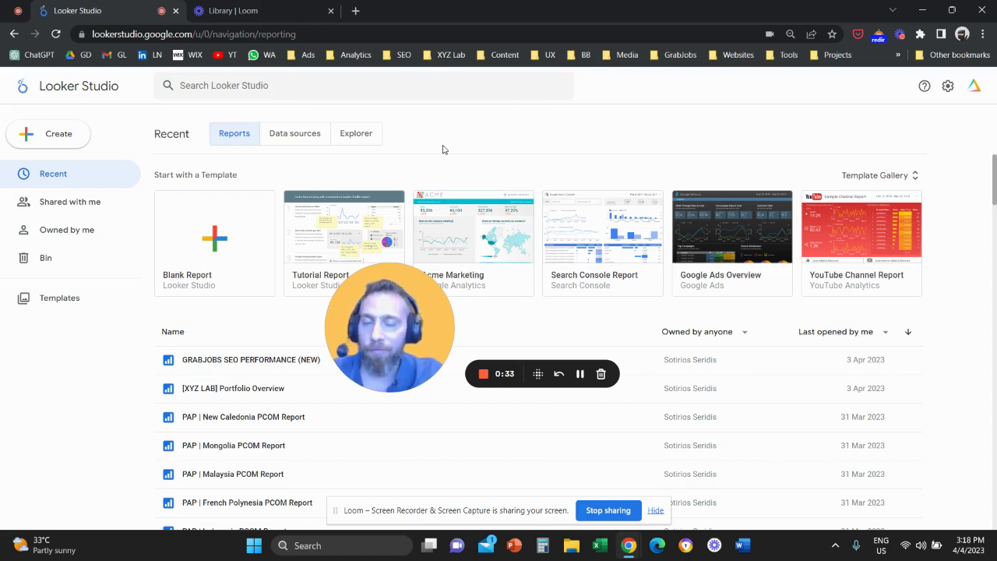
click(218, 260)
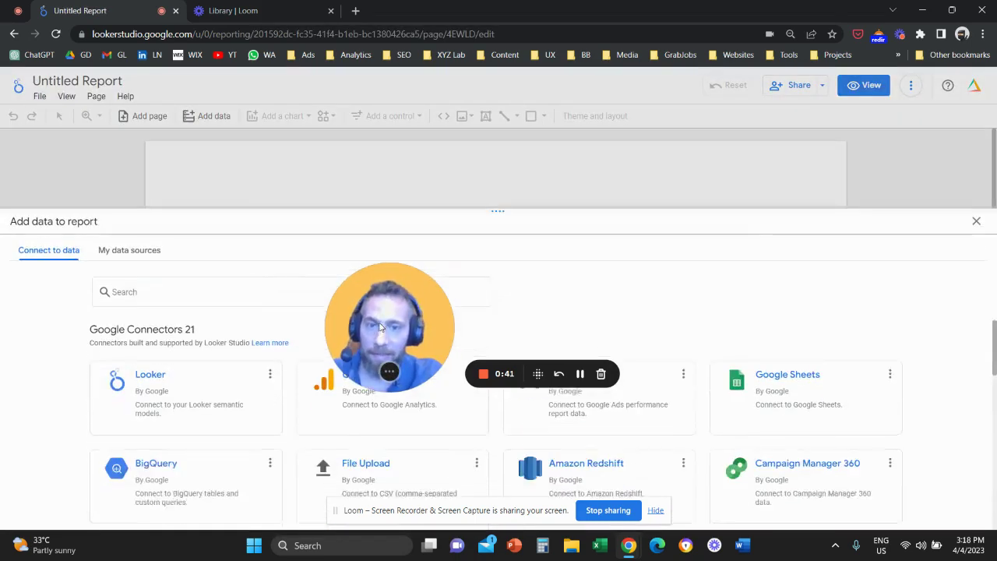
Add Google Analytics data to the report from the XYZ Lab account's XYZ Lab GA4 property
drag(381, 327, 576, 317)
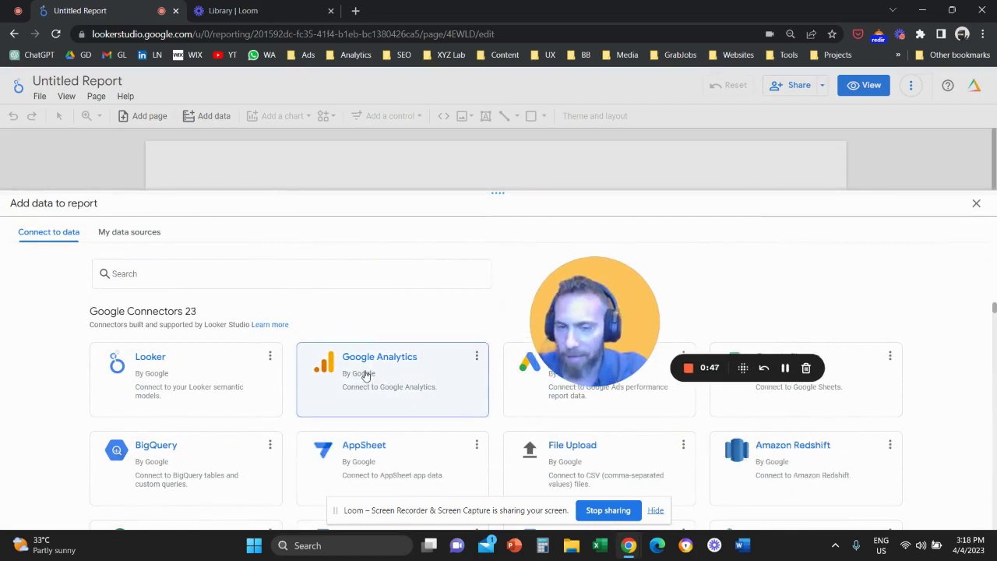
click(421, 385)
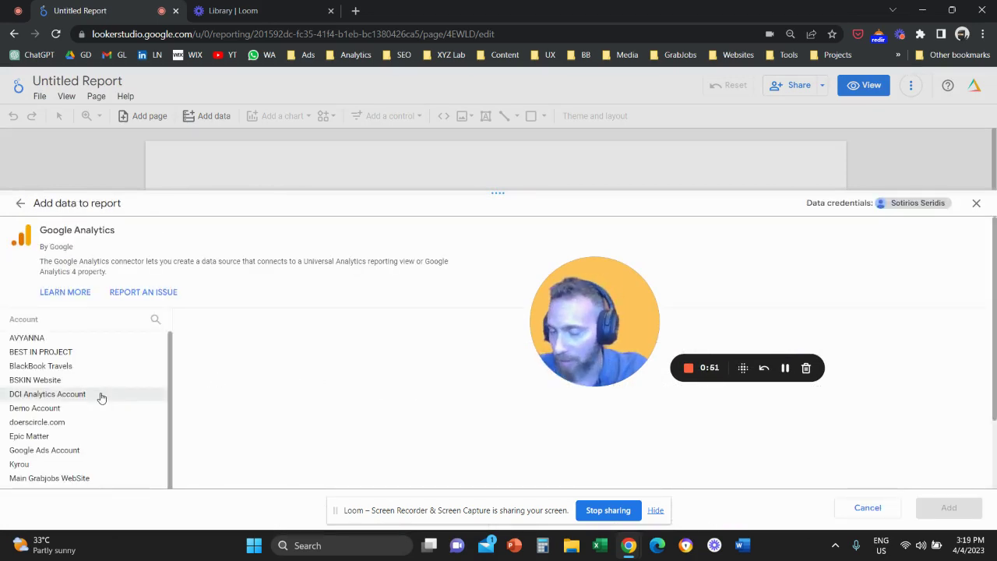
scroll(101, 397, down, 5)
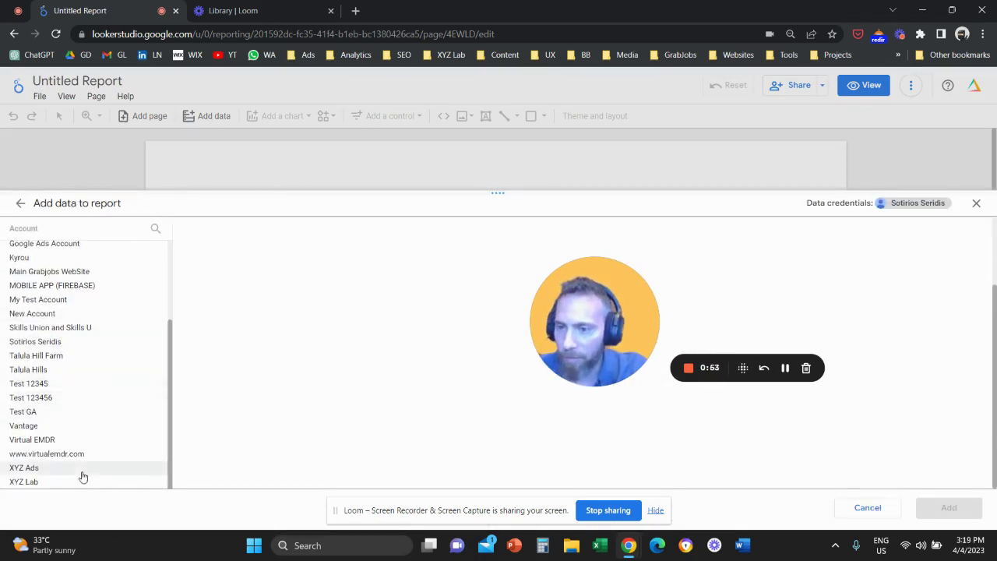
click(75, 484)
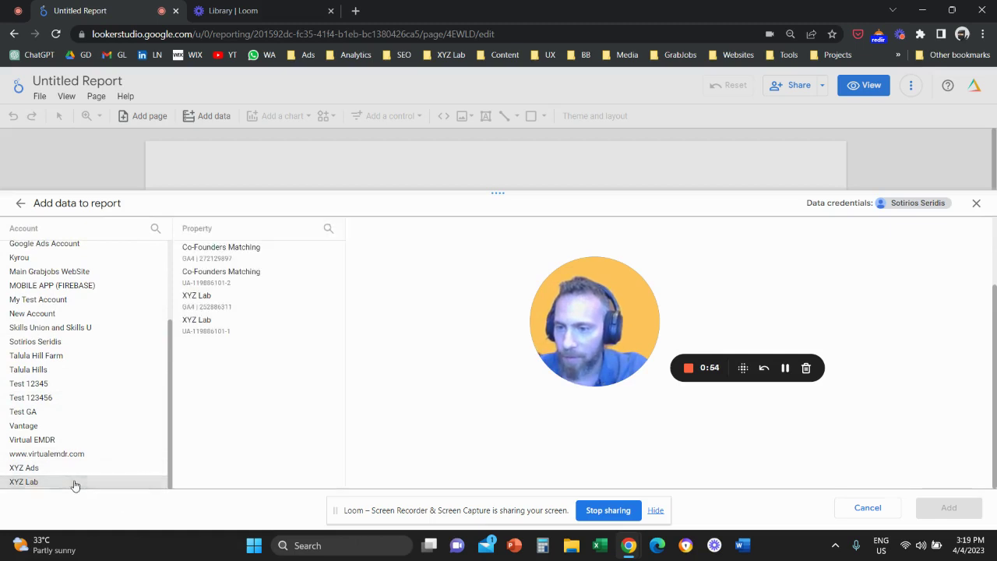
click(256, 313)
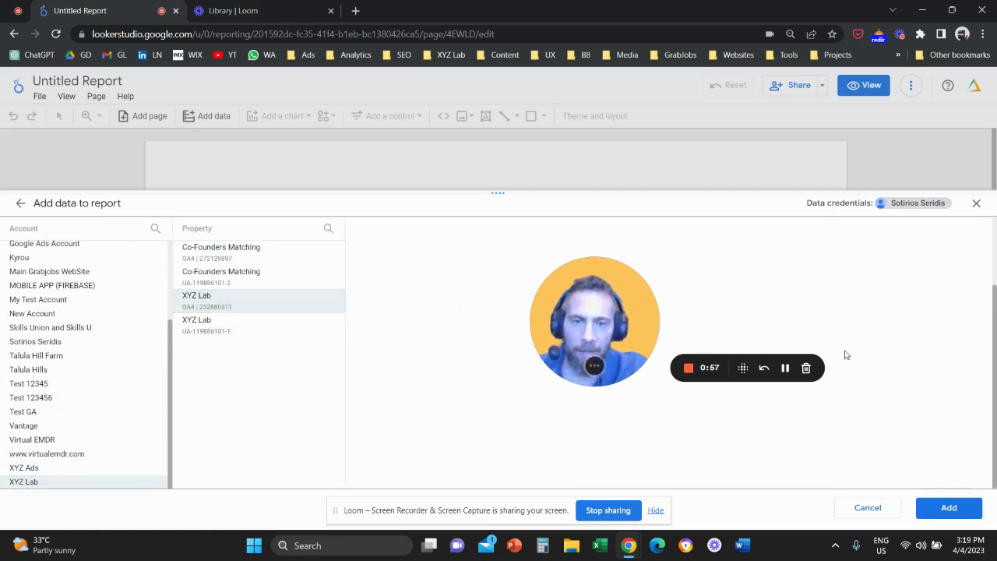
drag(654, 371, 844, 451)
click(949, 507)
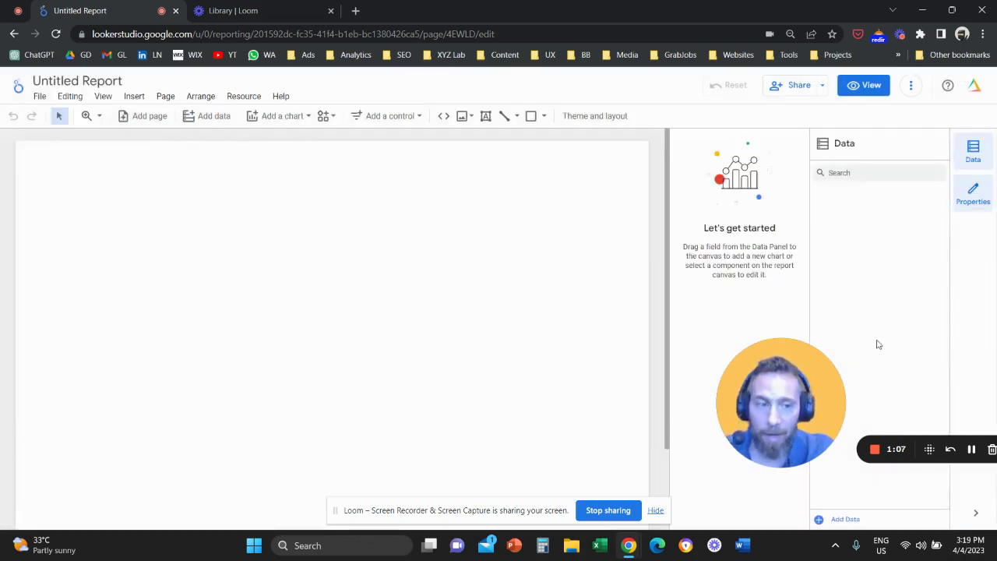
Delete the default table from the report canvas
drag(742, 384, 462, 310)
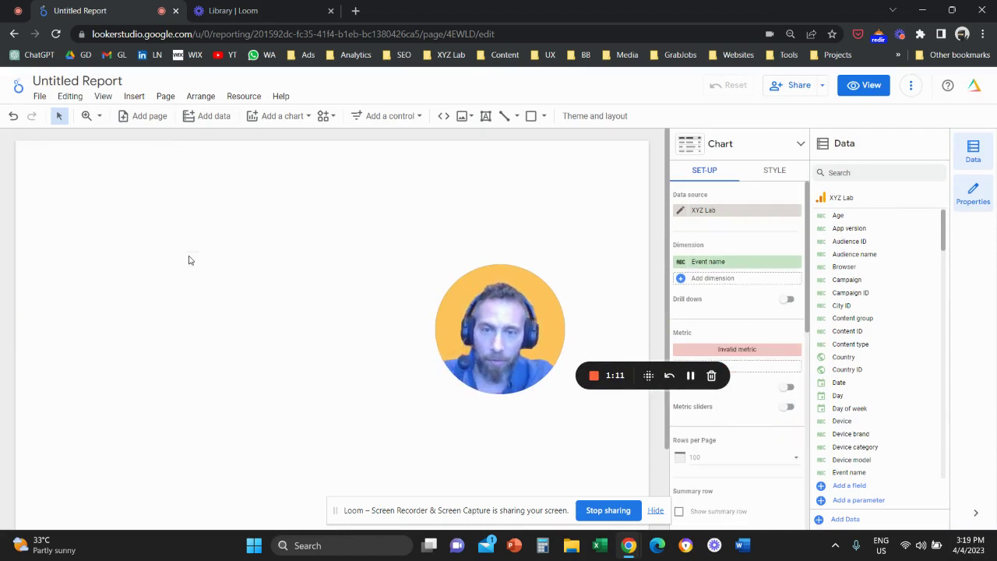
key(Delete)
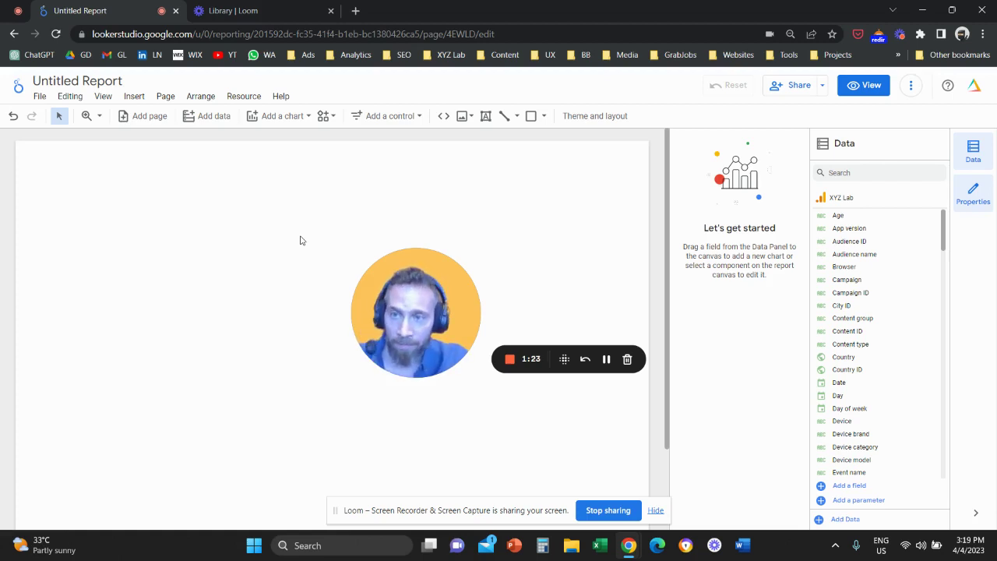
drag(396, 289, 209, 206)
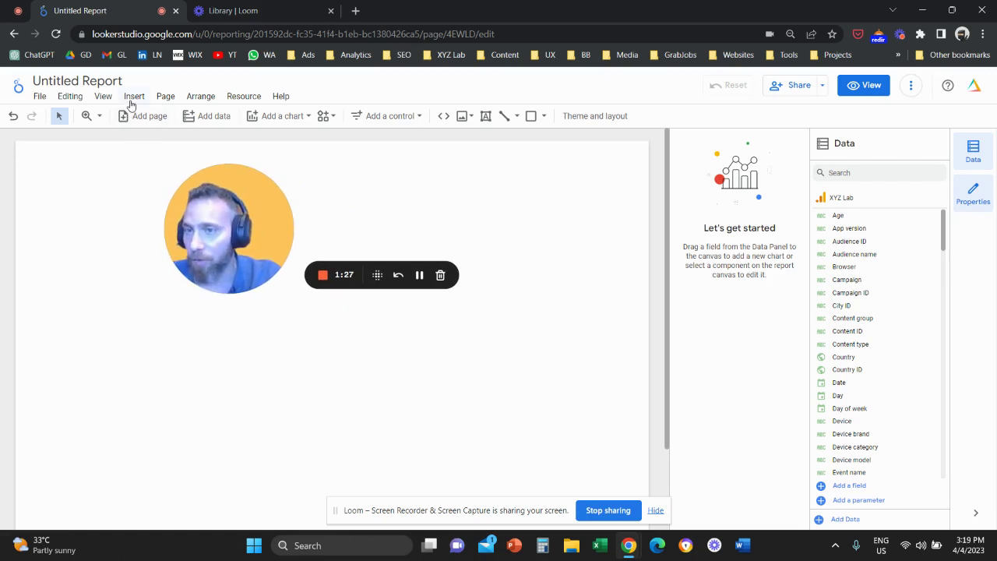
Draw a rectangle banner across the full width of the page's top edge and fill it with blue
click(132, 100)
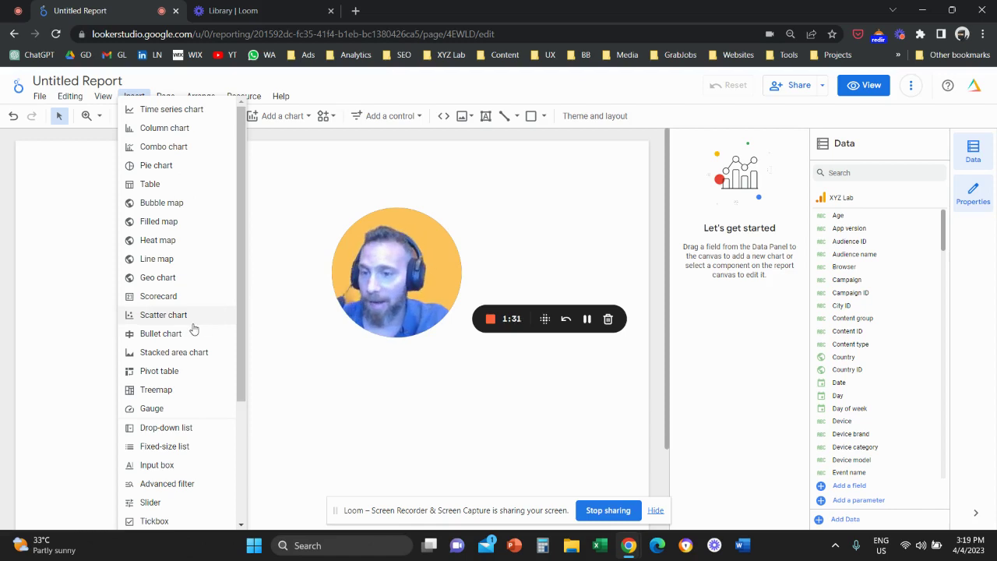
scroll(194, 329, down, 3)
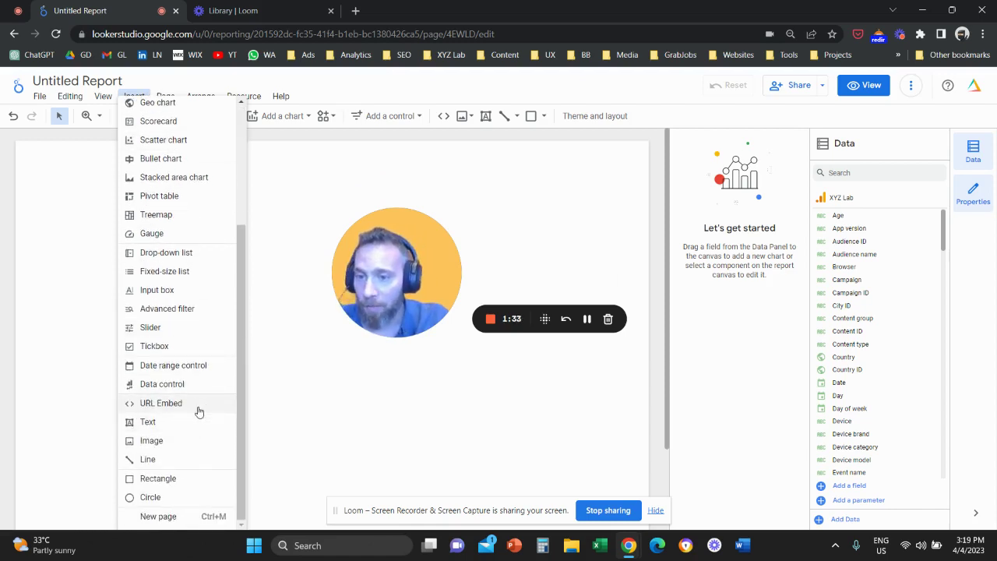
click(185, 480)
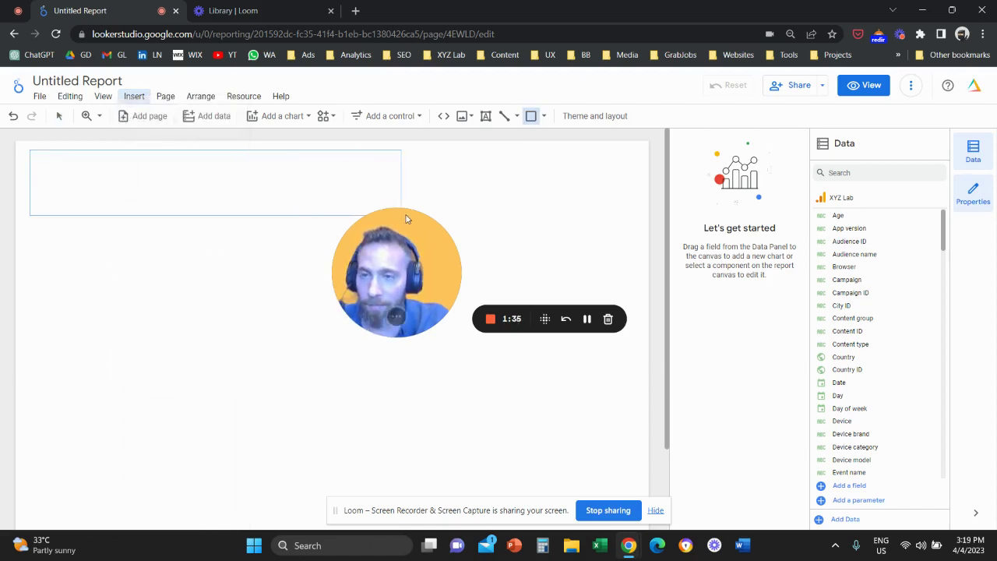
drag(402, 219, 405, 225)
mouse_move(151, 192)
mouse_down()
mouse_move(132, 185)
mouse_move(141, 189)
mouse_up()
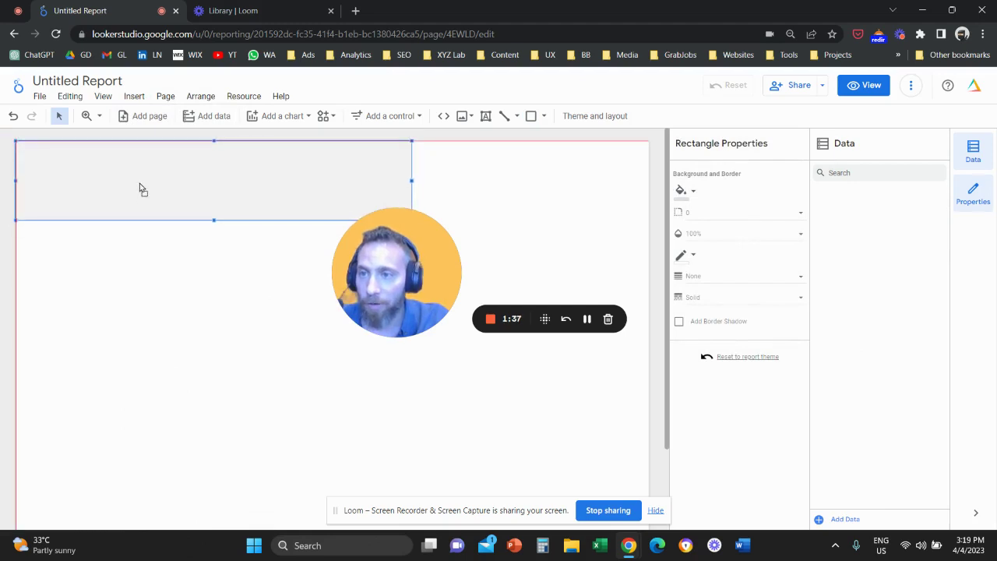
drag(413, 181, 651, 178)
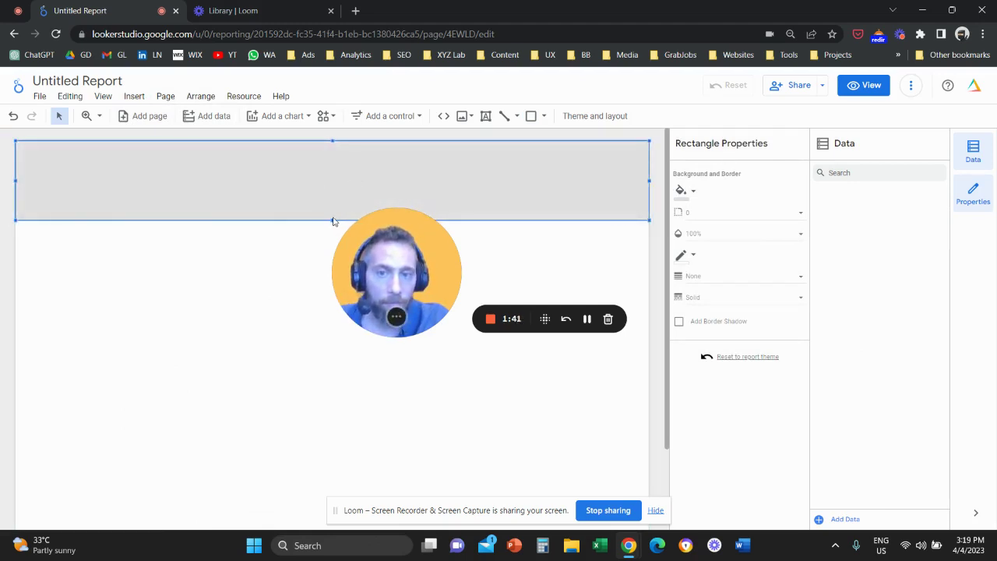
drag(332, 222, 332, 209)
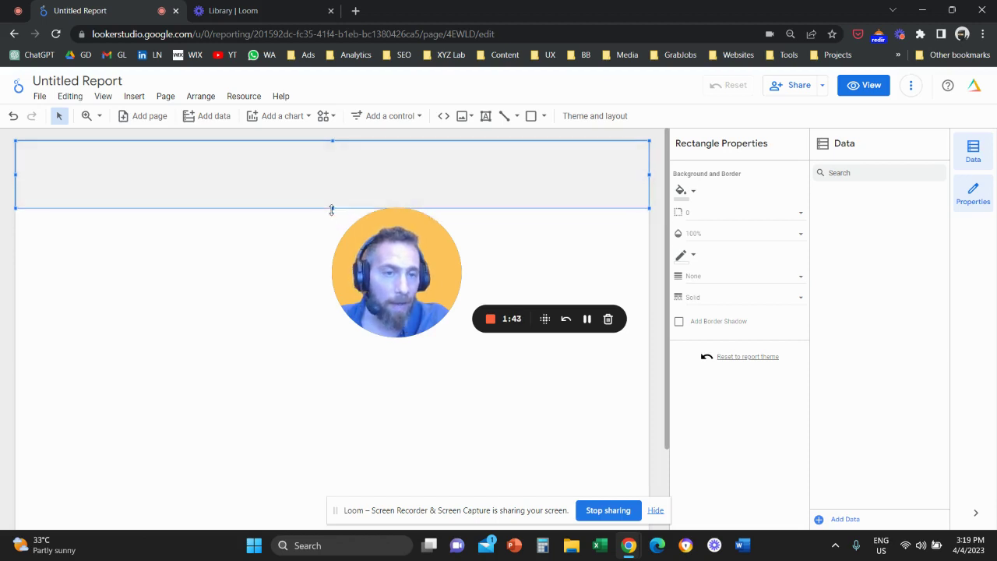
click(691, 196)
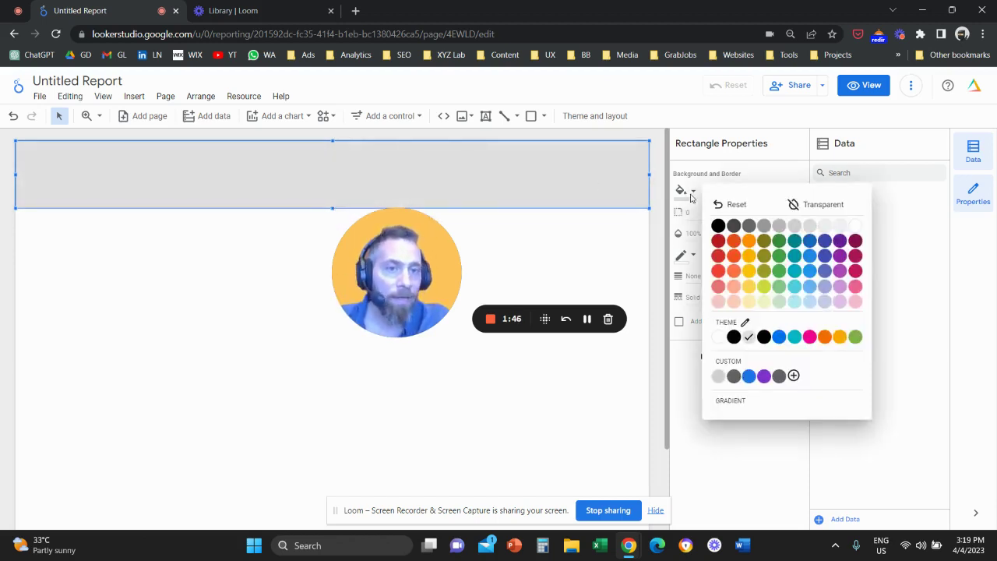
click(750, 378)
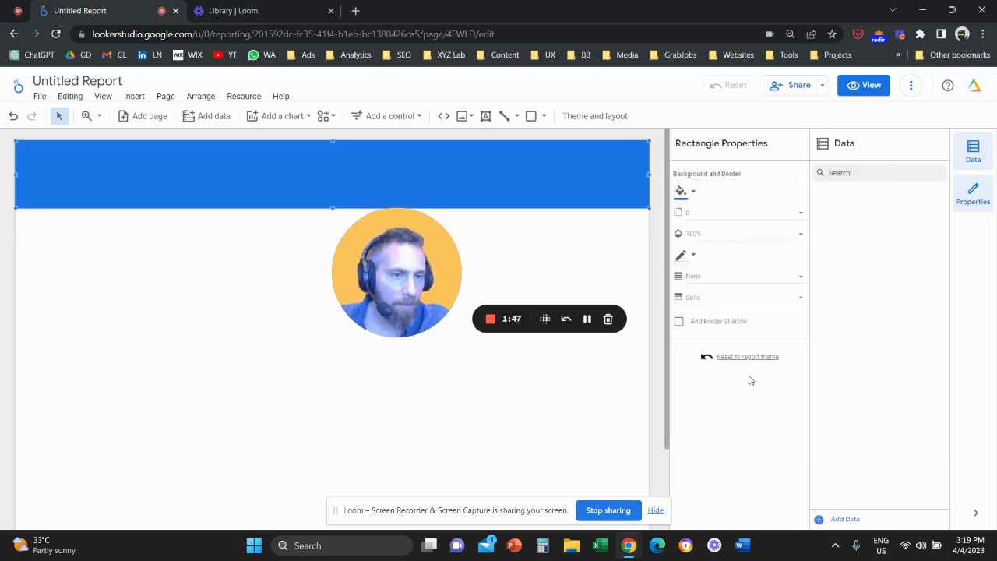
Add a text box on the blue banner reading "TEST CHANNEL ANALYSIS REPORT"
click(136, 97)
scroll(157, 294, down, 3)
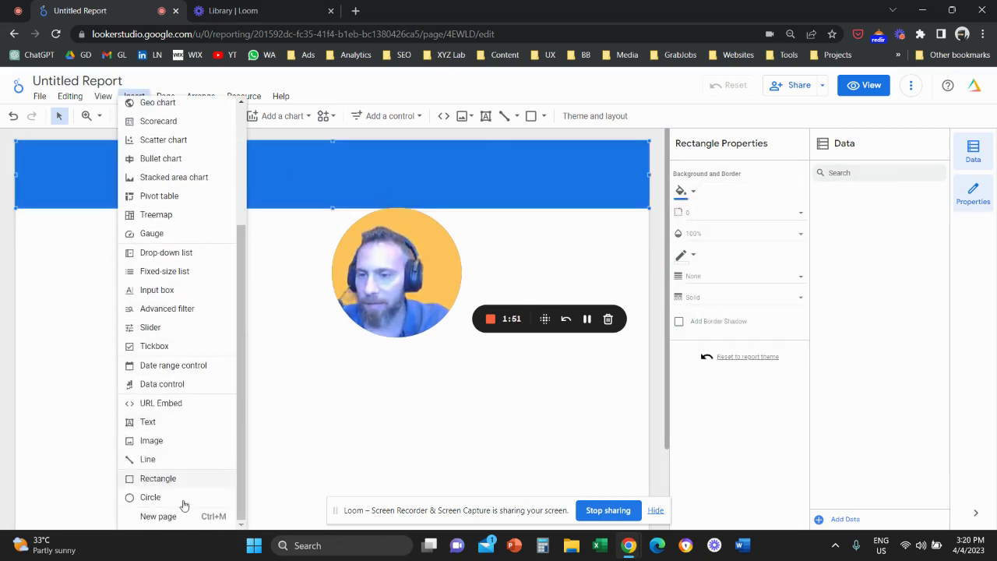
click(148, 422)
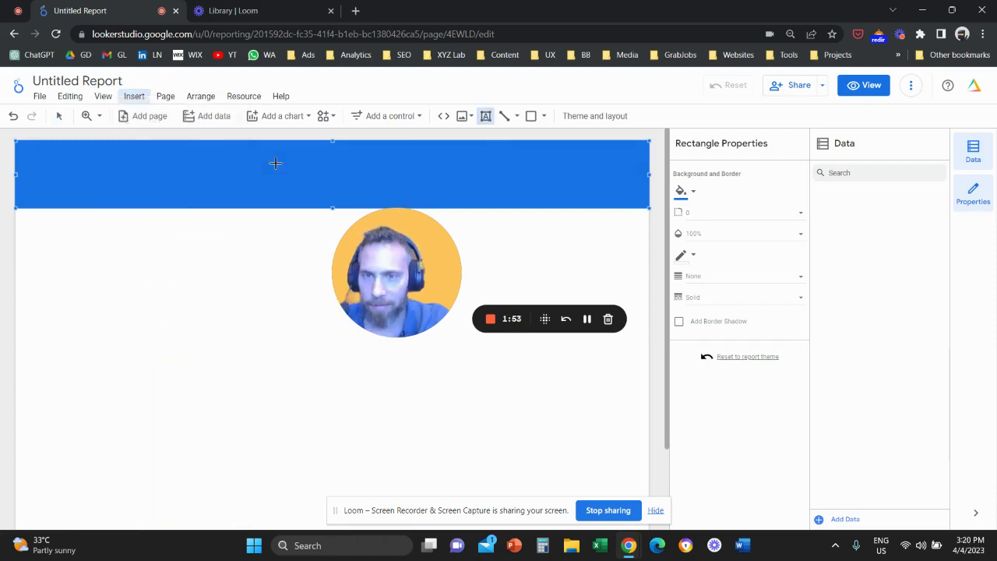
drag(374, 193, 440, 202)
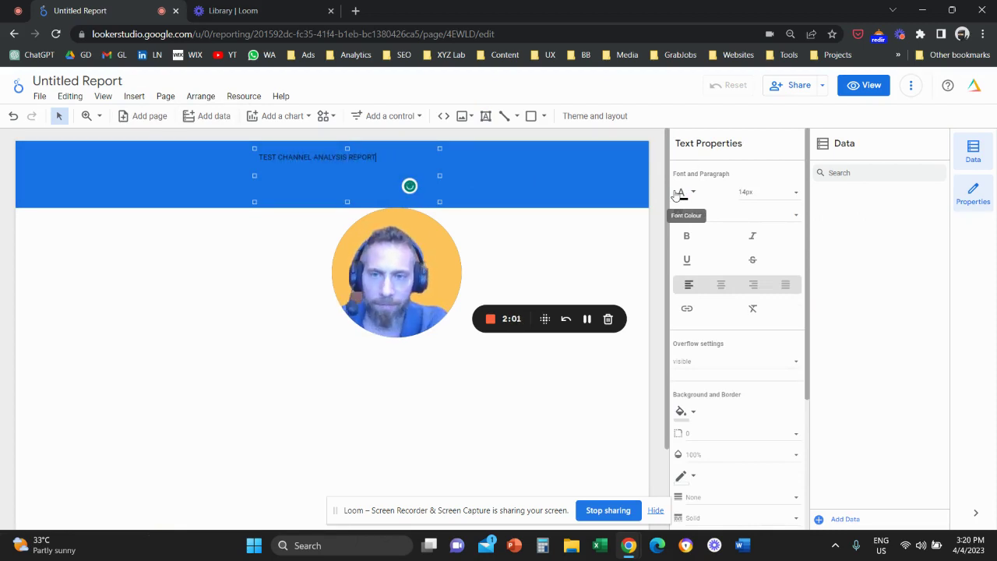
Format the banner title as white, 32px, bold and centre-aligned
click(365, 147)
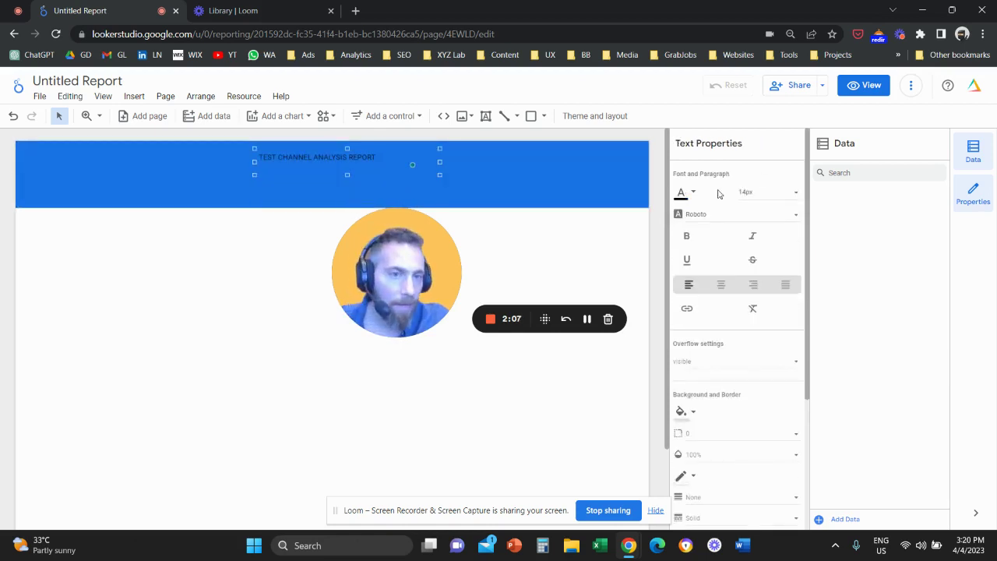
click(685, 194)
click(855, 200)
click(747, 194)
scroll(756, 261, down, 2)
click(763, 260)
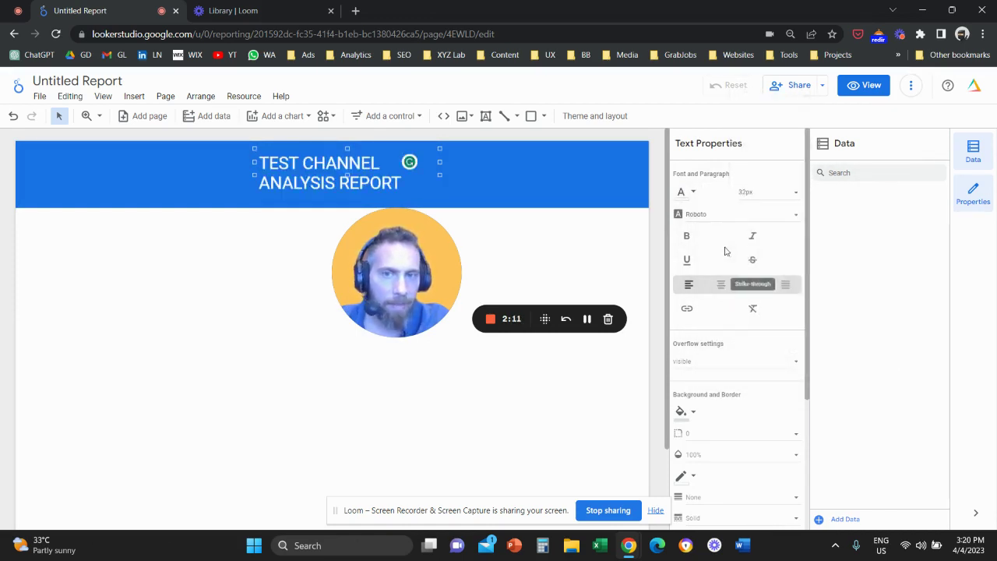
click(691, 238)
click(722, 285)
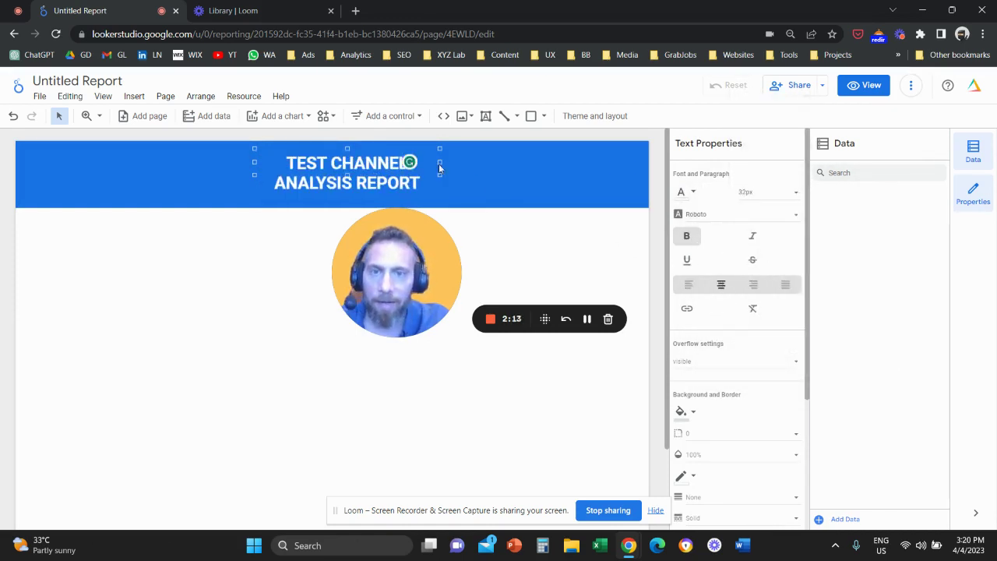
Widen the title's text box so the title fits on one line and centre it within the blue banner
drag(437, 162, 575, 162)
drag(368, 160, 295, 166)
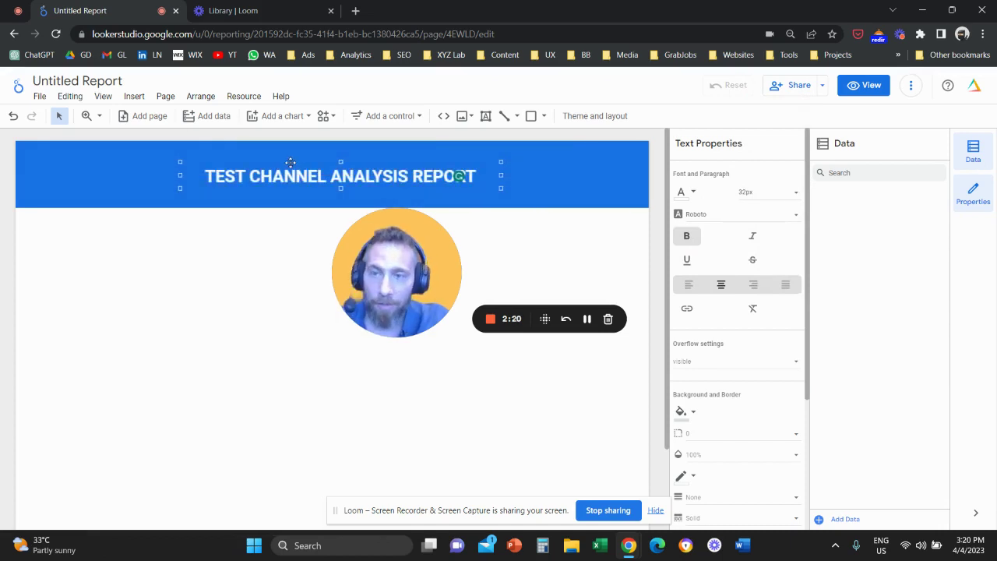
Insert a scorecard below the blue banner, near the page's left edge
click(131, 97)
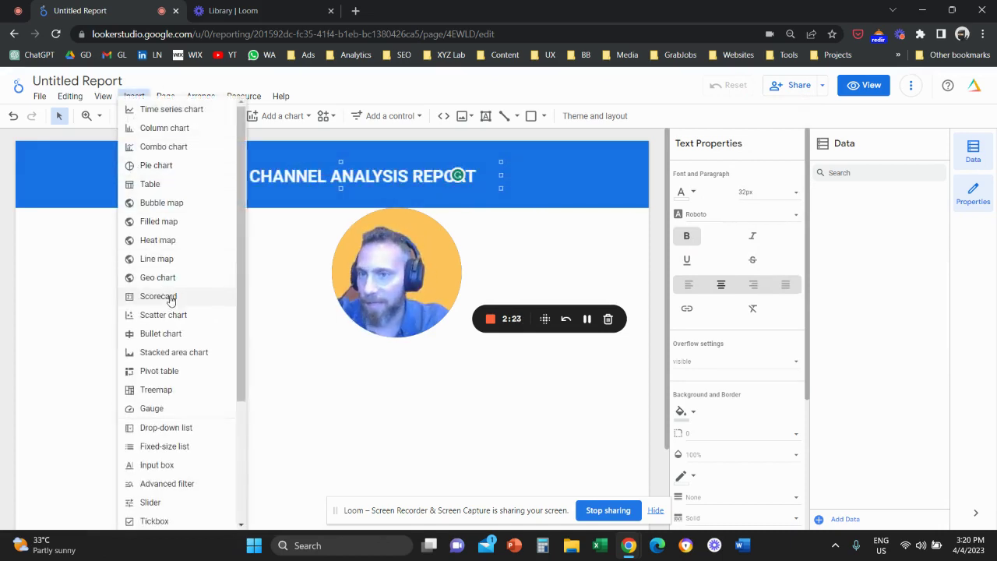
click(270, 245)
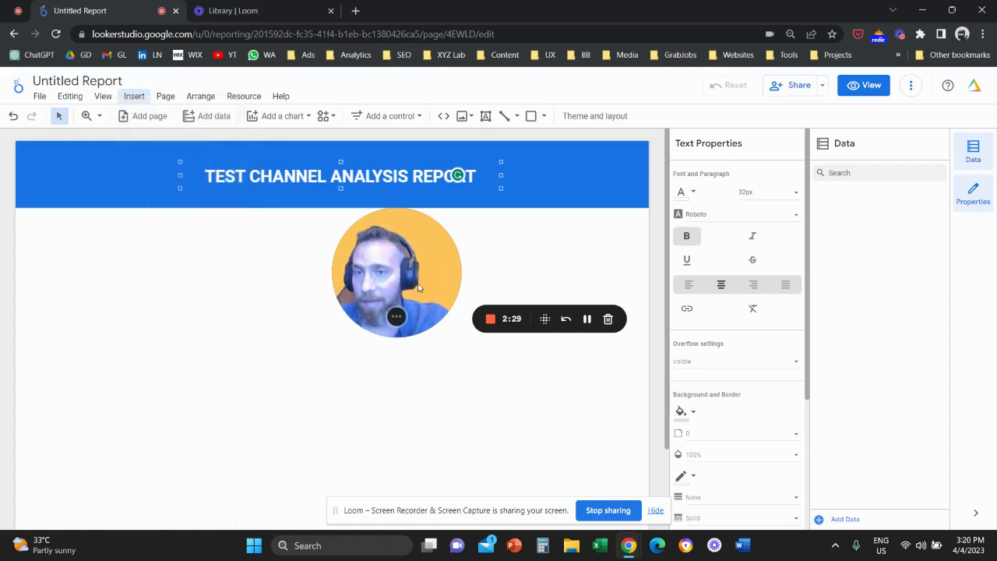
drag(427, 288, 438, 348)
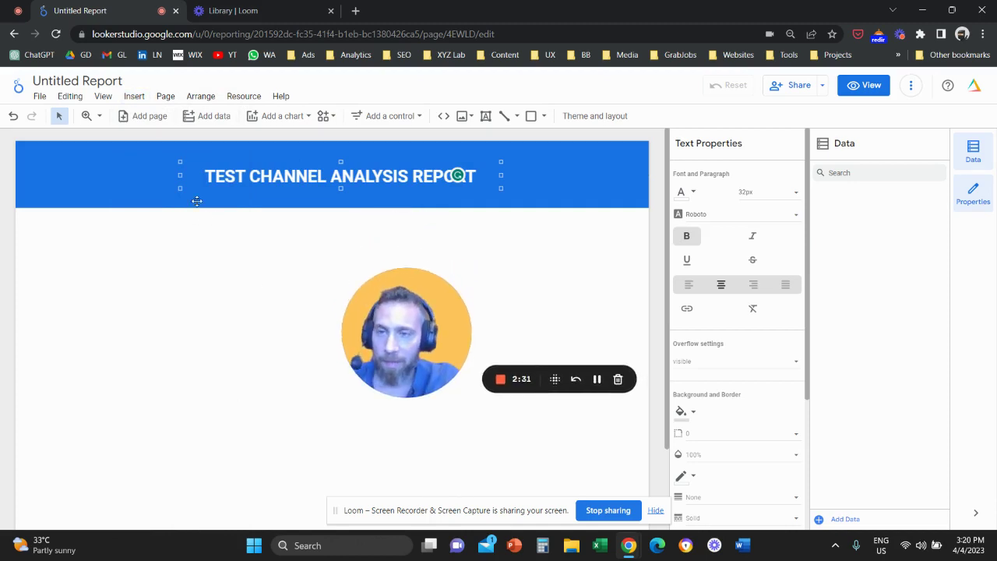
click(136, 99)
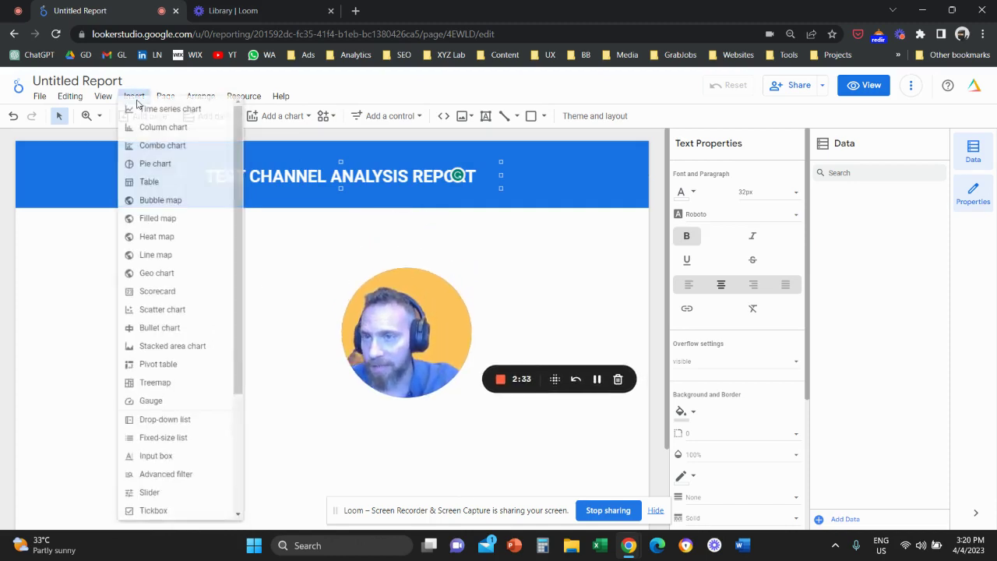
click(175, 288)
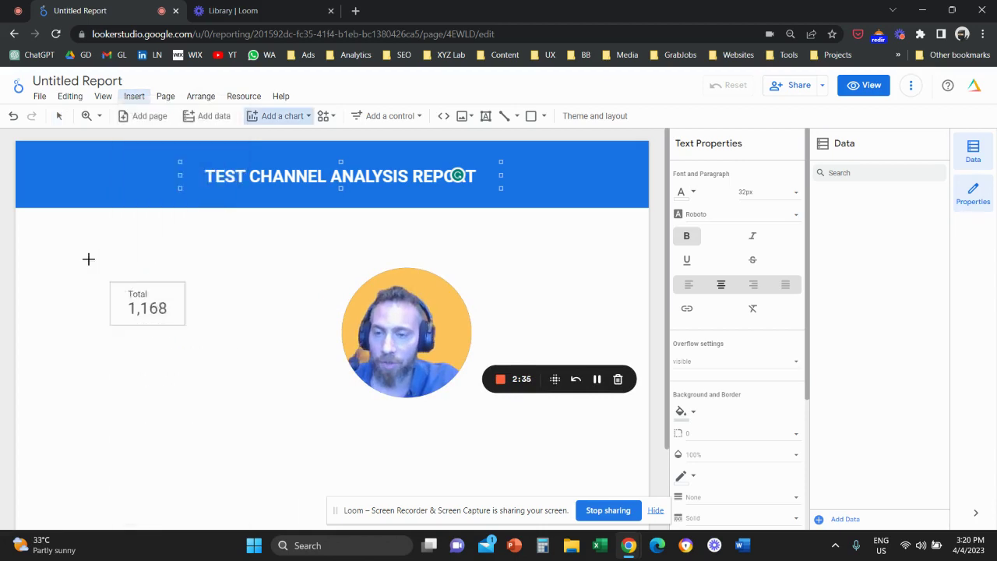
drag(49, 239, 130, 292)
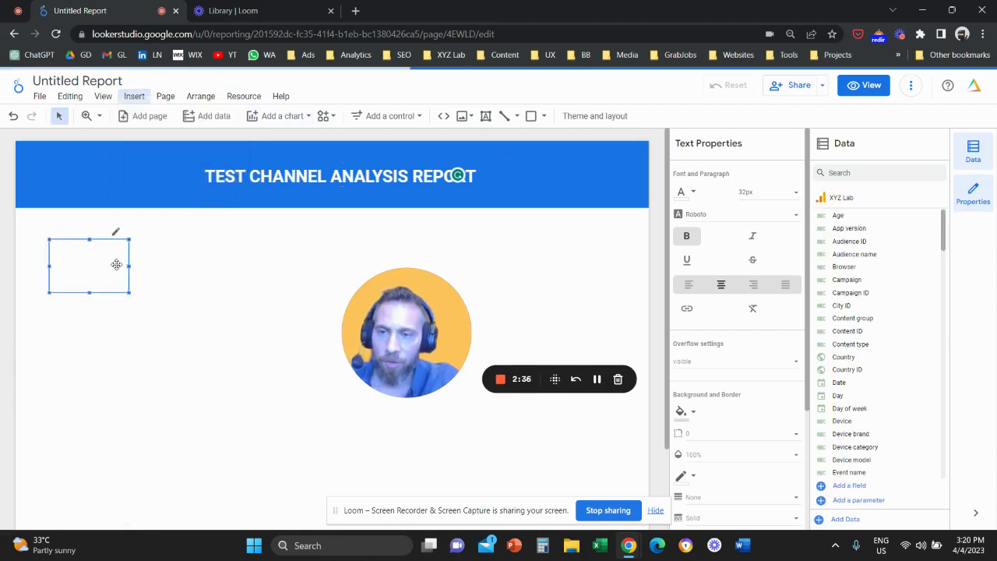
Set the new scorecard's metric to Sessions
drag(393, 304, 323, 327)
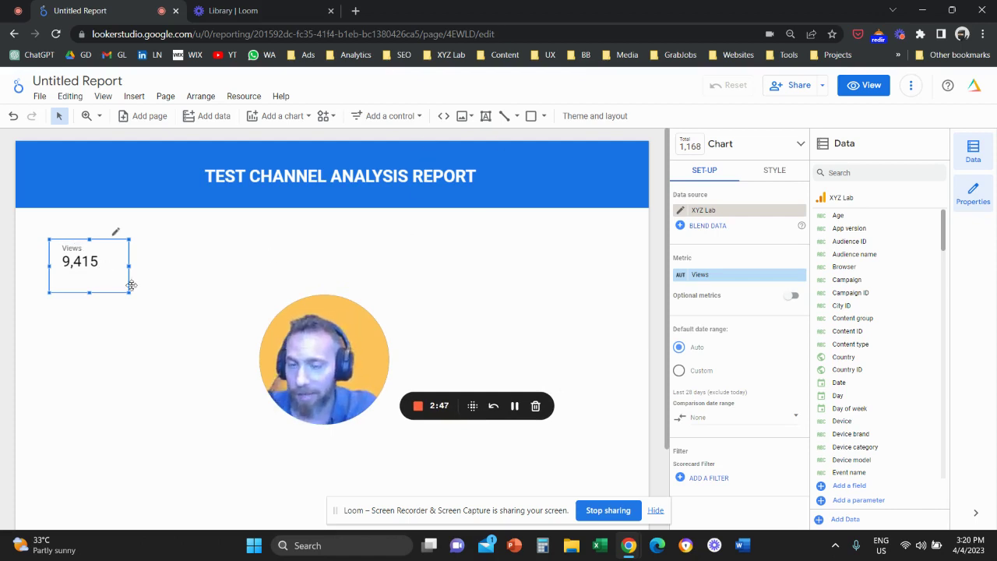
drag(325, 403, 524, 368)
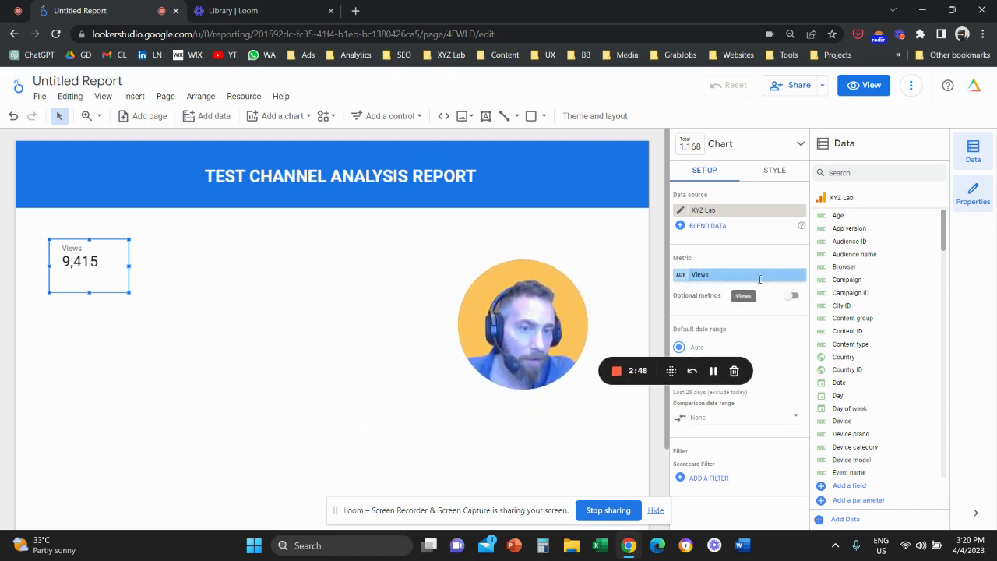
click(770, 274)
text(sessions)
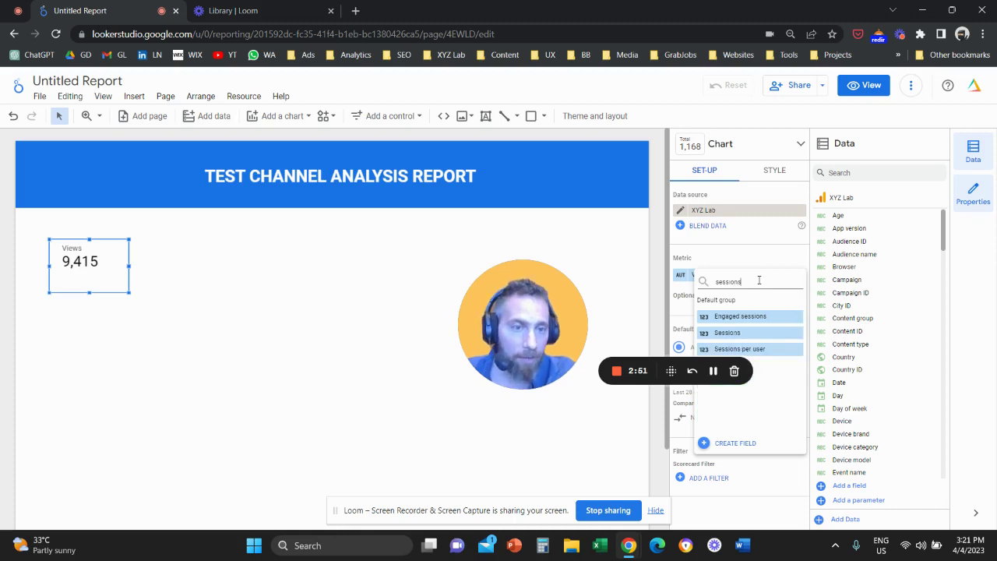
click(723, 332)
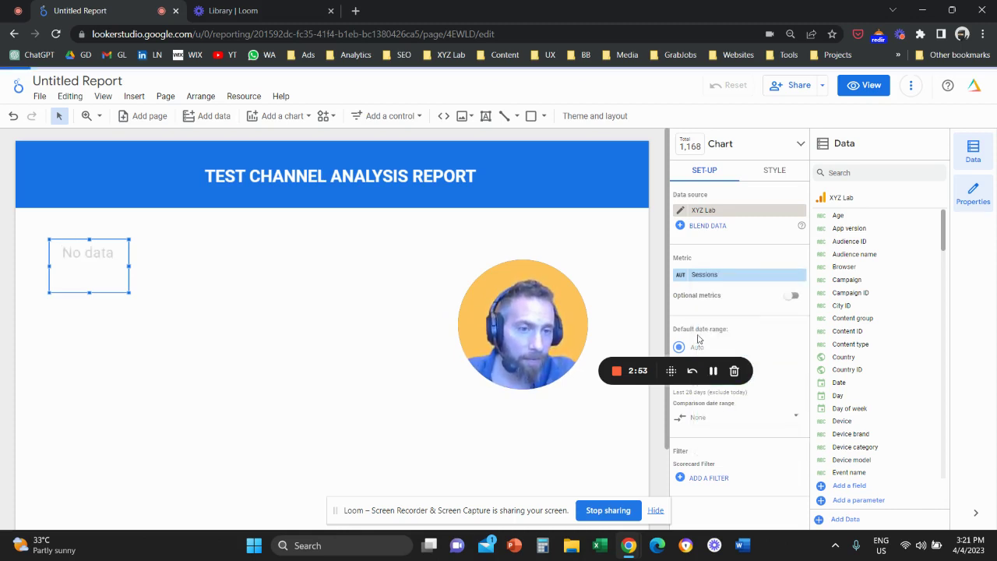
Duplicate the Sessions scorecard to its right, level with it, and set the copy's metric to Views
mouse_move(510, 314)
mouse_down()
mouse_move(270, 336)
mouse_move(240, 370)
mouse_up()
drag(112, 265, 207, 266)
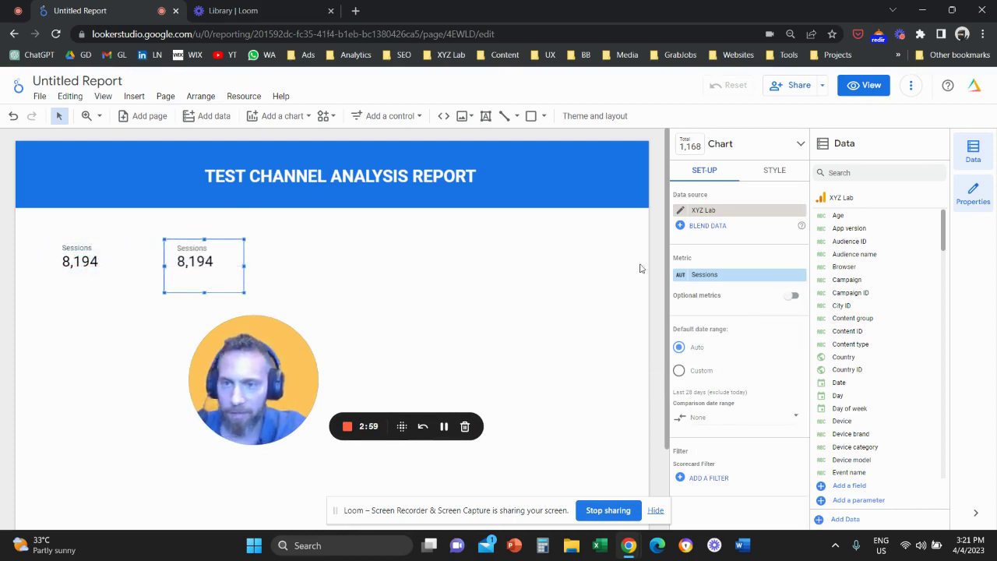
click(746, 275)
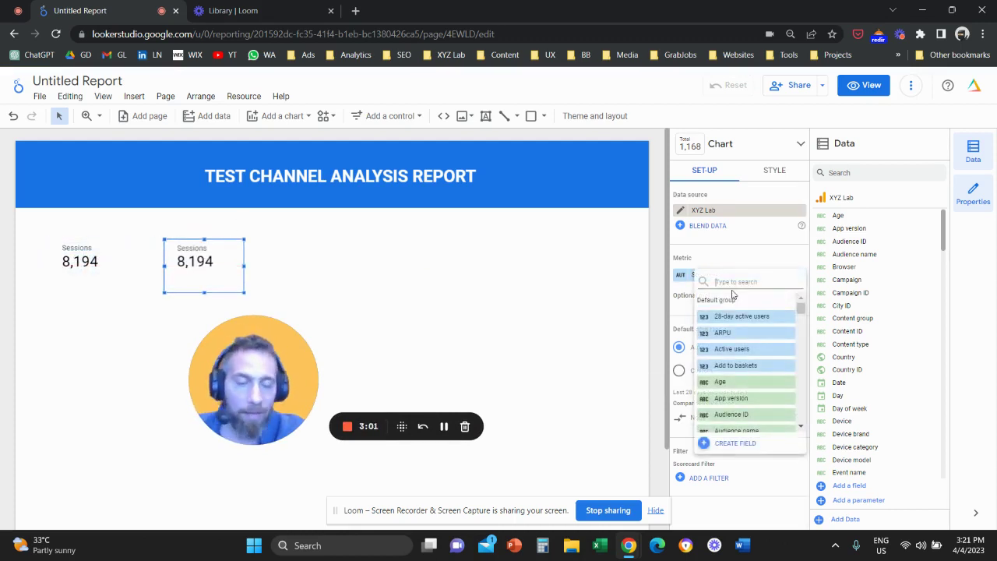
text(views)
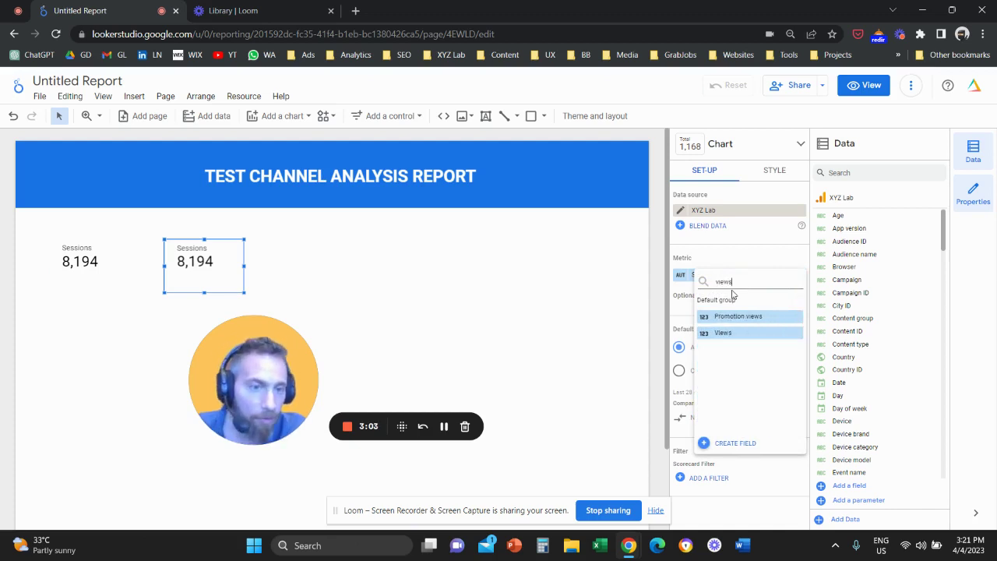
click(740, 335)
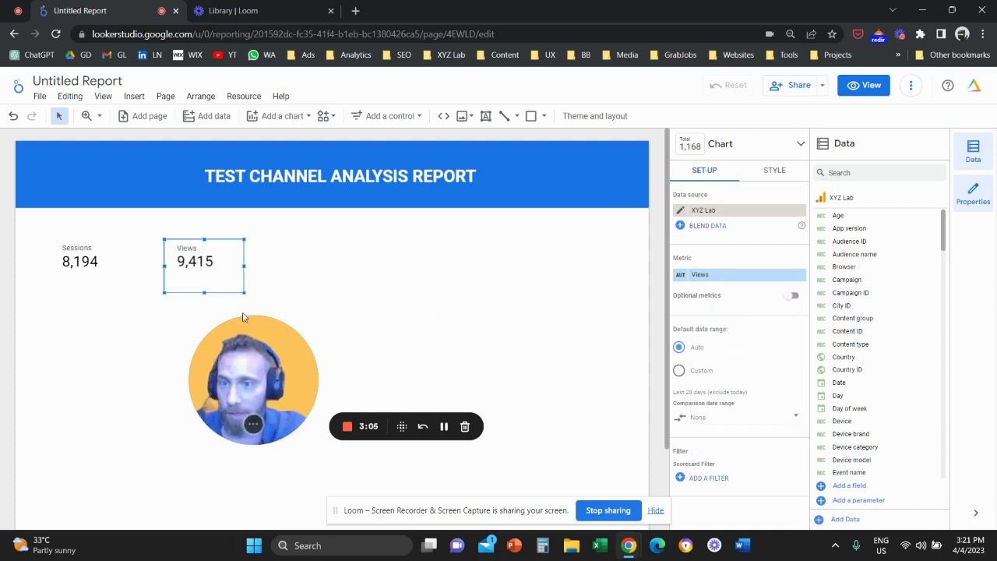
Duplicate the Views scorecard to its right, in the same row, and set the copy's metric to Event count
key(ctrl+c)
key(ctrl+v)
drag(253, 295, 333, 261)
click(715, 277)
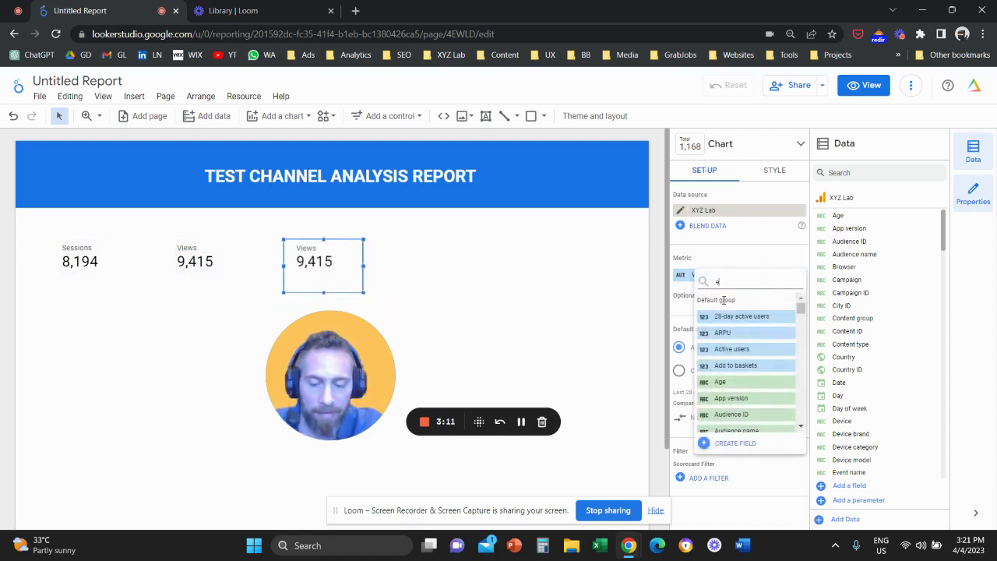
click(755, 316)
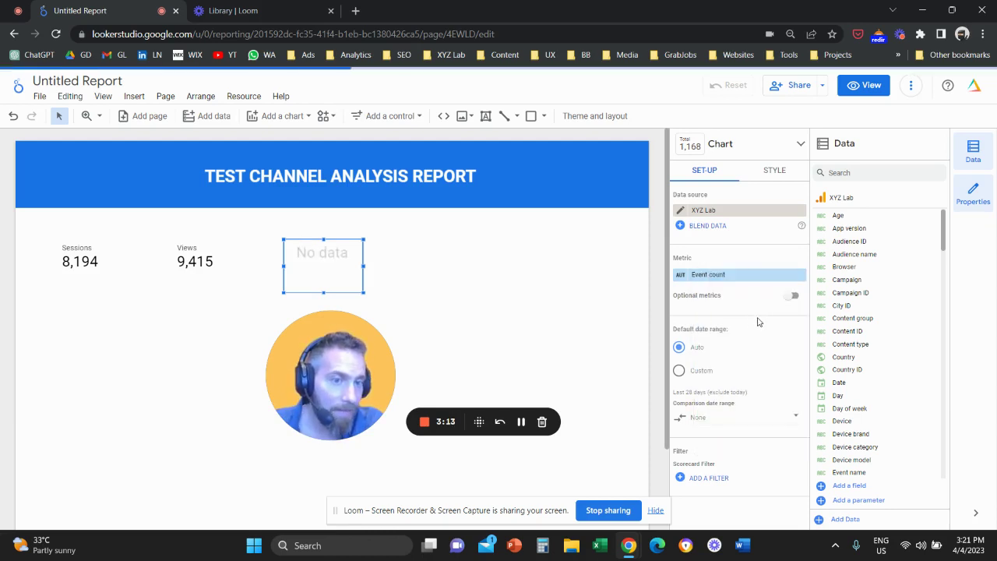
Add a fourth scorecard copy to the right of Event count and set its metric to Conversions
key(ctrl+v)
drag(374, 272, 443, 250)
click(744, 275)
text(conver)
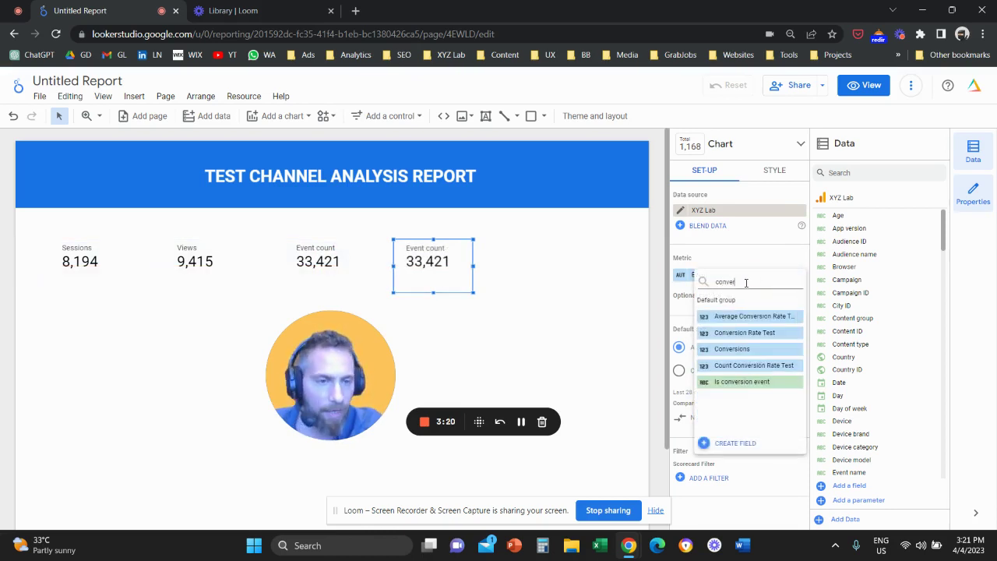
click(772, 349)
Select all four scorecards, stretch them together across the page width and shift the row slightly down
drag(565, 274, 104, 256)
drag(475, 266, 619, 265)
drag(415, 266, 415, 271)
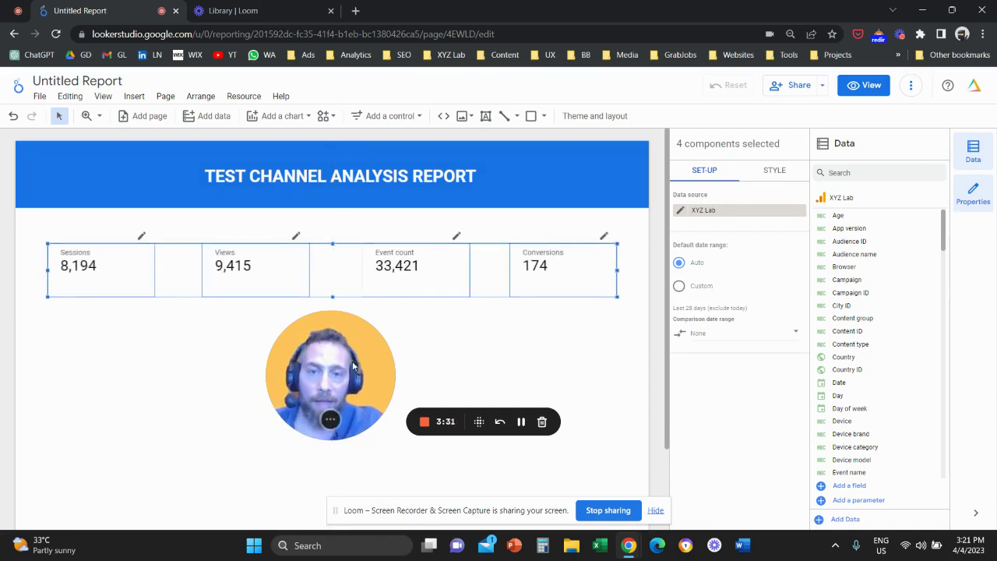
Set the comparison date range of all four scorecards together to Previous period
drag(353, 360, 338, 383)
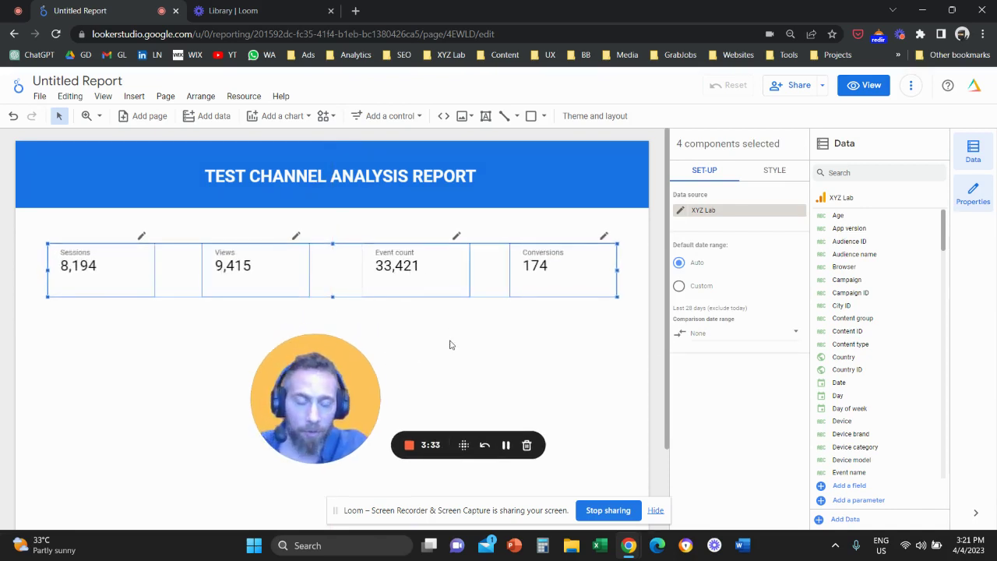
click(508, 322)
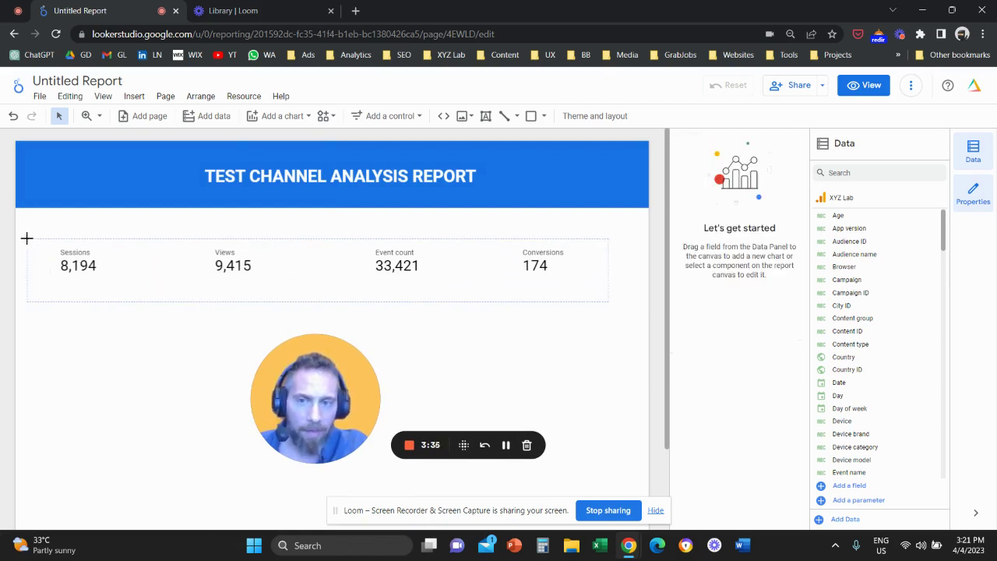
drag(27, 239, 26, 238)
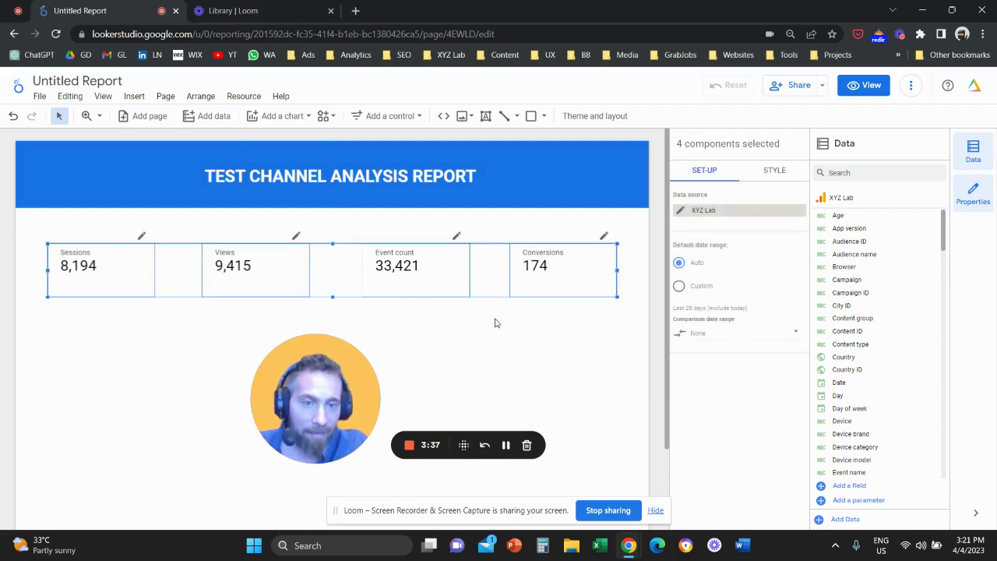
drag(316, 391, 442, 377)
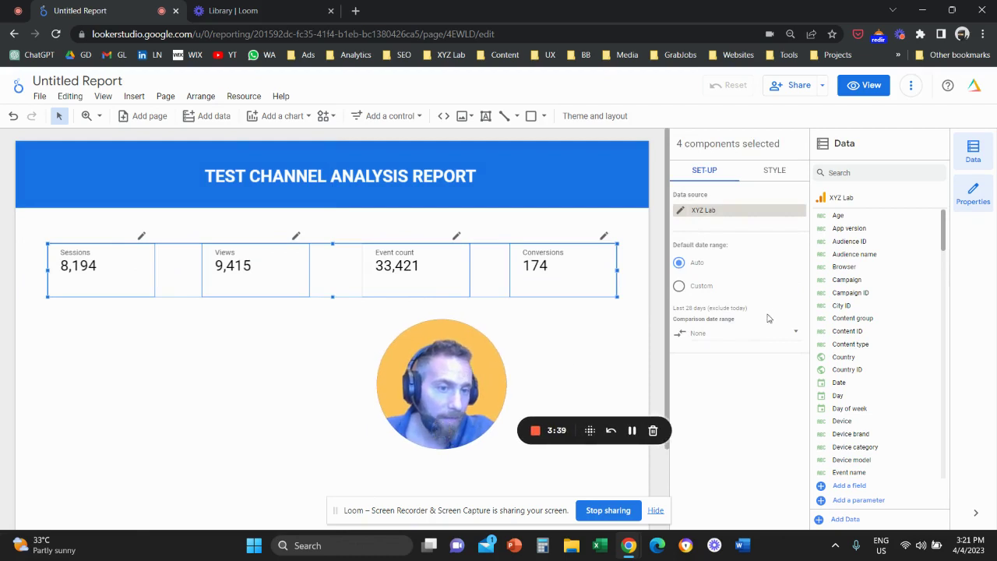
click(736, 336)
click(773, 300)
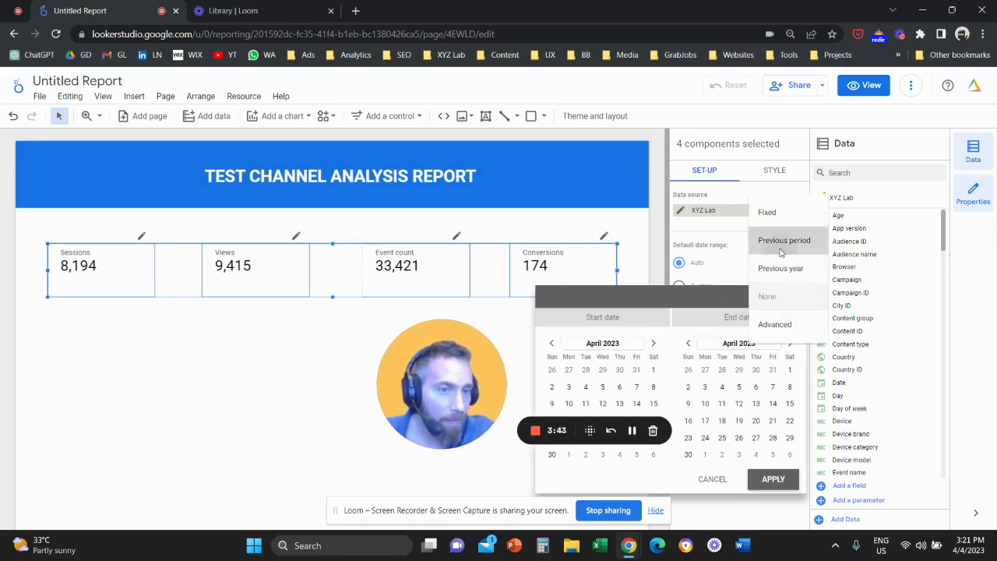
click(781, 241)
click(764, 476)
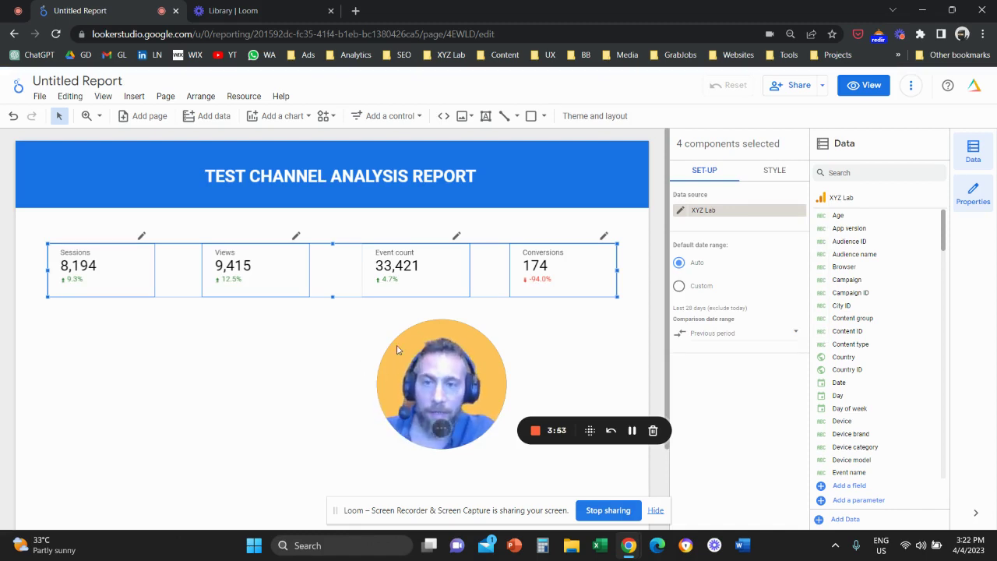
Insert a date range control directly below the banner at the page's right edge, above the Conversions scorecard
click(134, 97)
scroll(156, 445, down, 2)
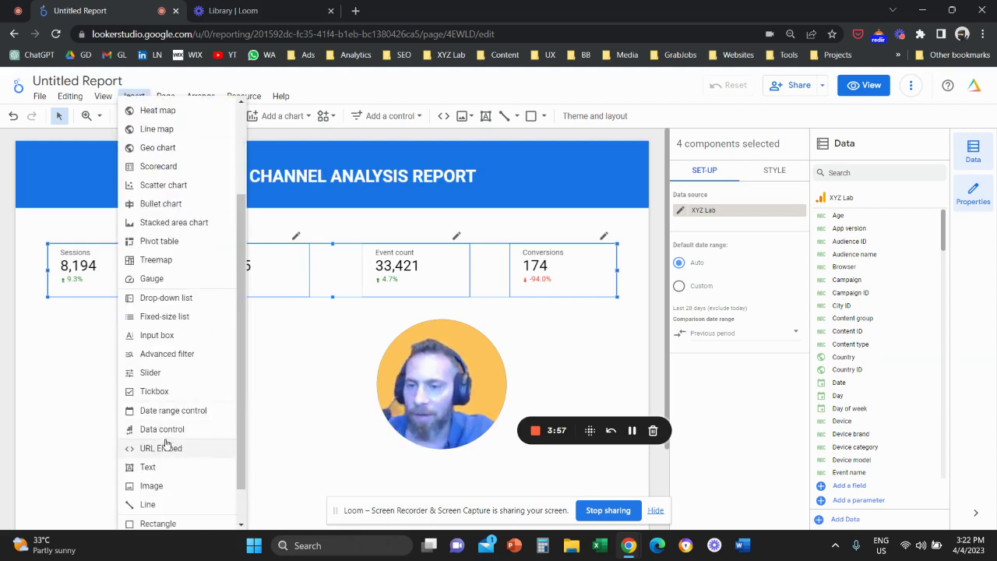
click(187, 413)
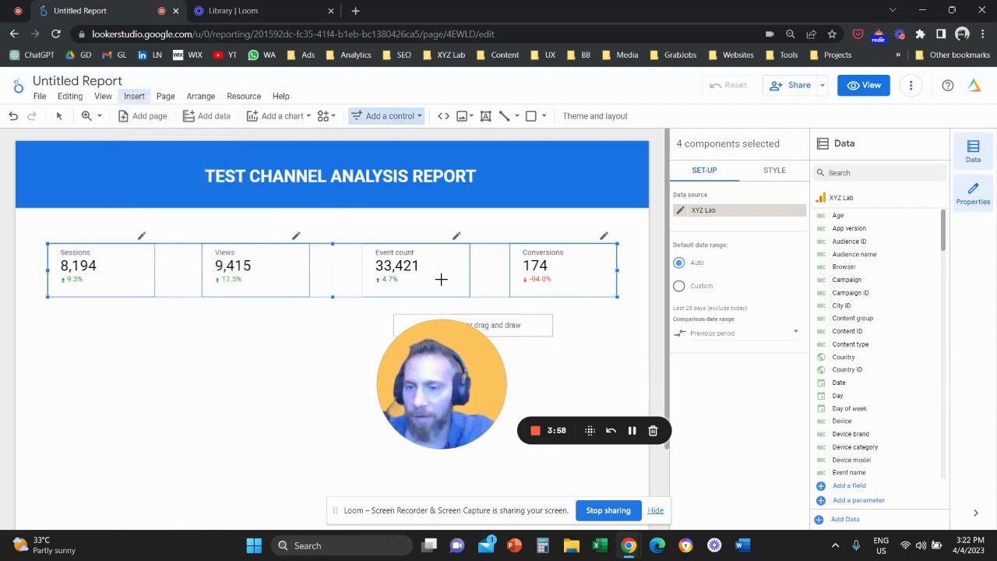
key(Escape)
click(488, 217)
click(558, 311)
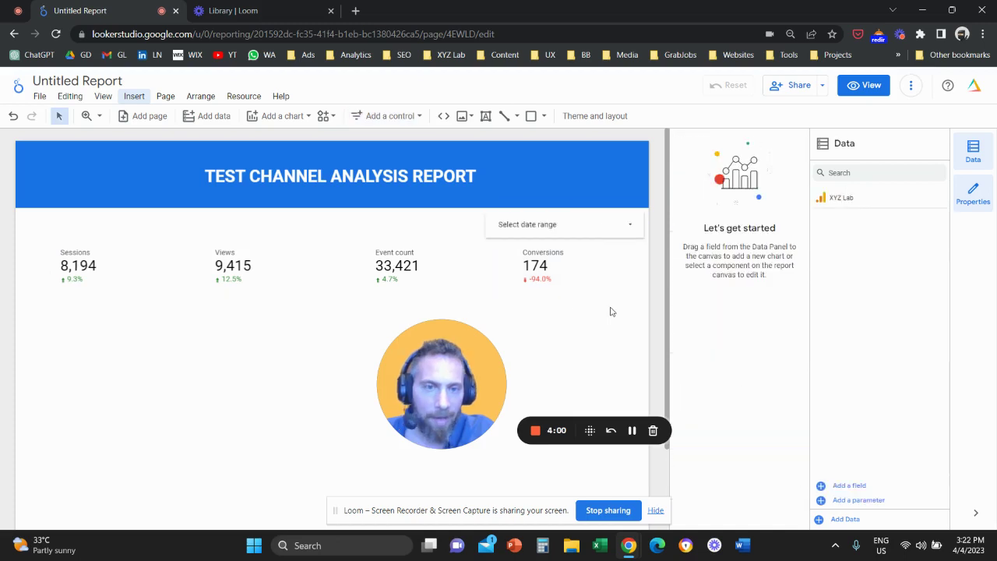
Move the row of four scorecards down to clear the date range control
drag(97, 265, 86, 265)
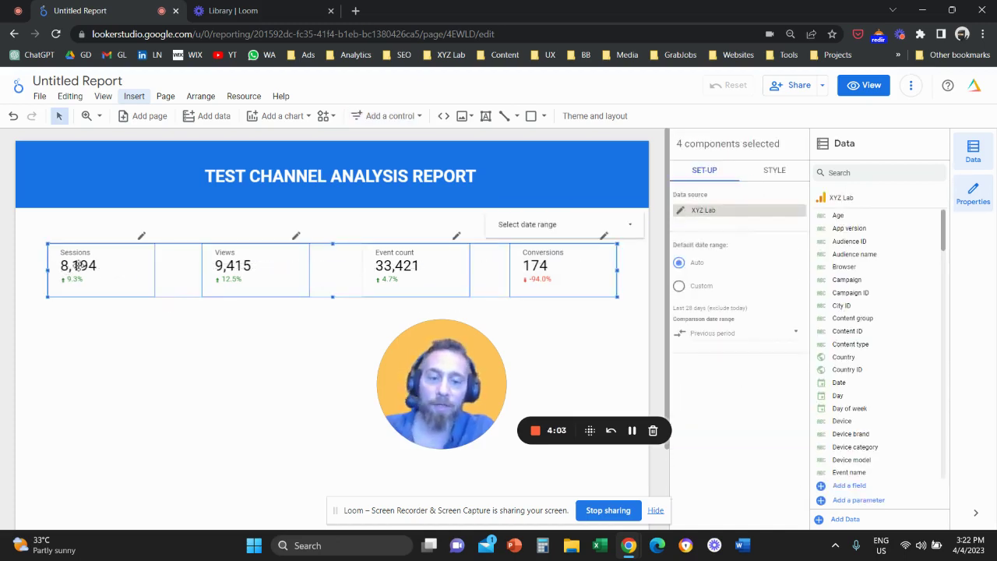
drag(166, 239, 166, 268)
drag(393, 309, 383, 300)
Set the date range control to This year to date and apply it
click(593, 225)
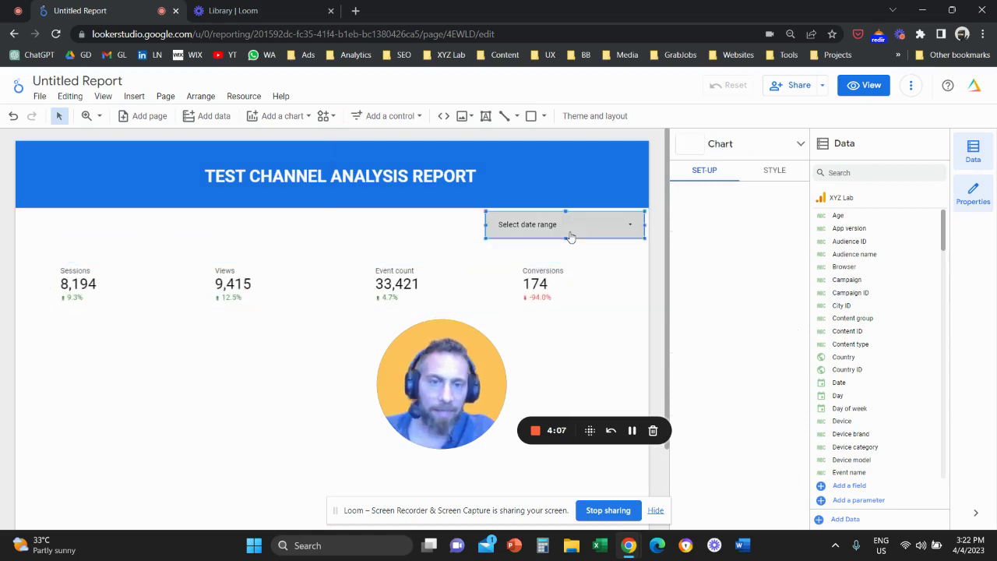
click(593, 233)
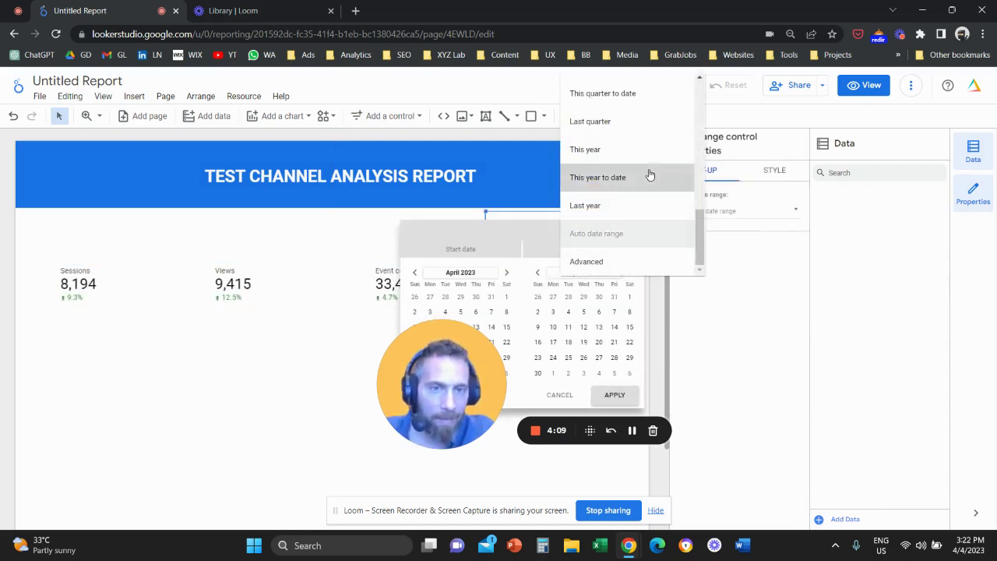
click(646, 179)
click(616, 394)
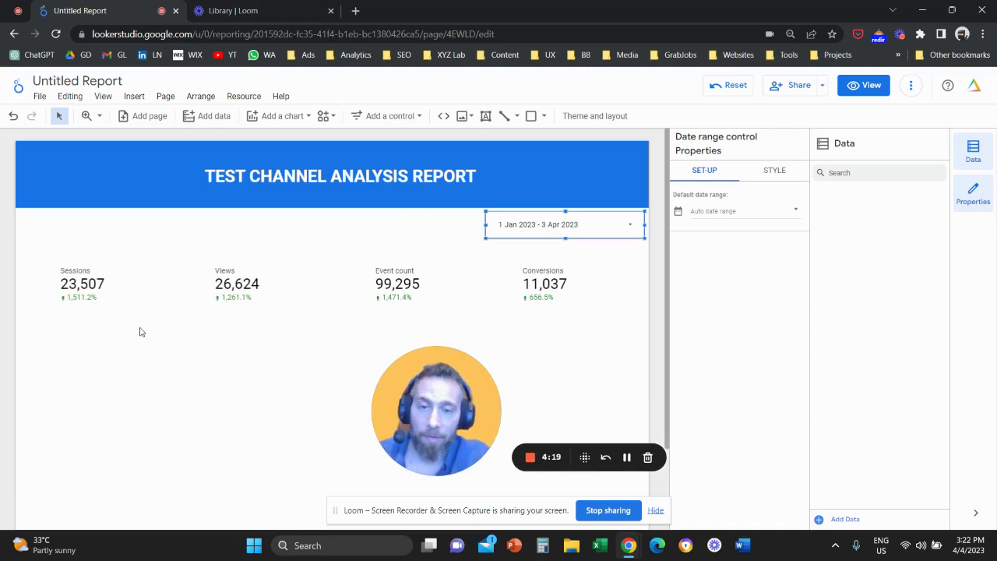
mouse_move(434, 403)
mouse_down()
mouse_move(416, 382)
mouse_move(427, 409)
mouse_up()
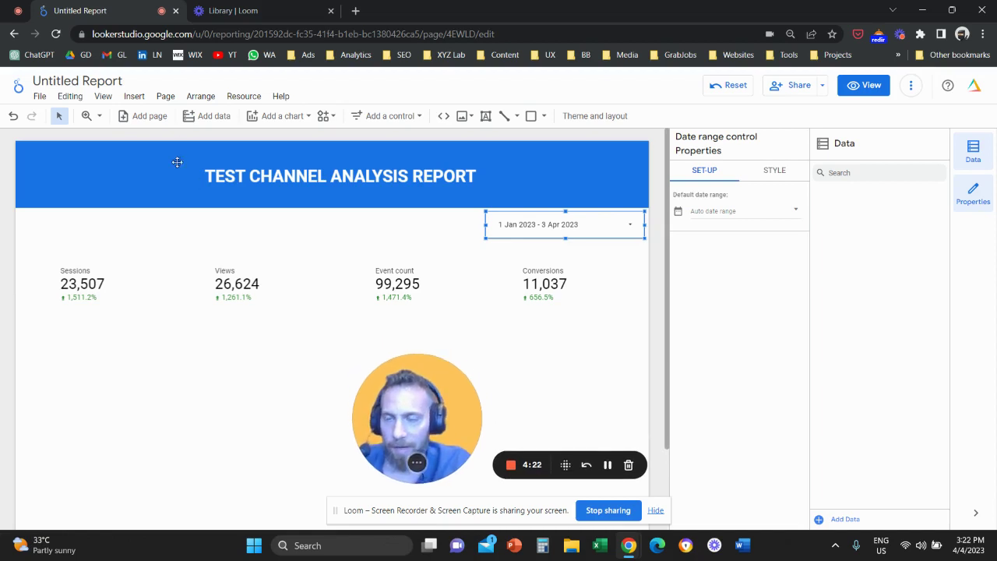
Insert a table below the Sessions scorecard, aligned with that scorecard's left edge
click(135, 96)
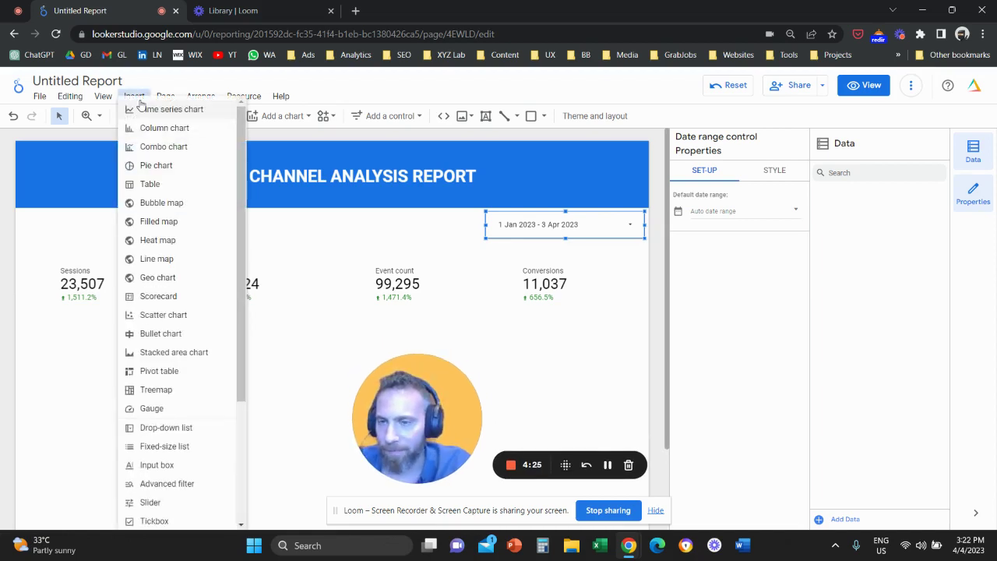
click(185, 185)
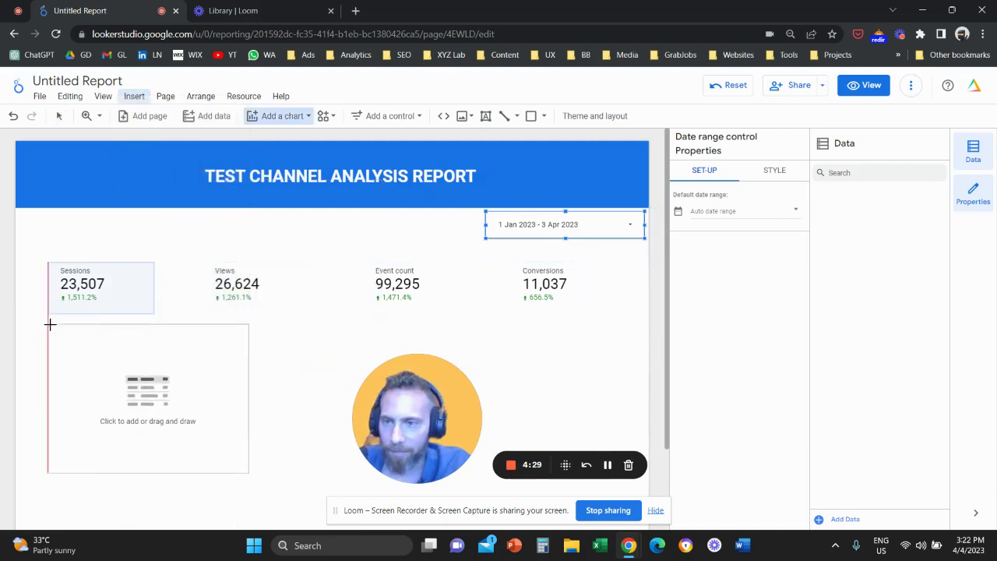
key(Escape)
click(47, 327)
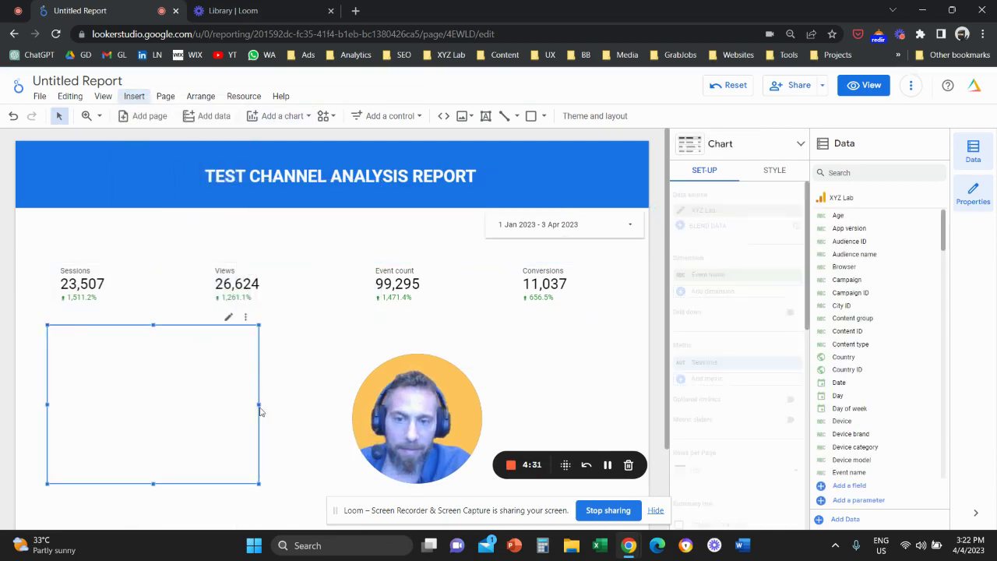
Widen the table to span beneath all four scorecards and set its dimension to Session default channel grouping
drag(259, 405, 591, 402)
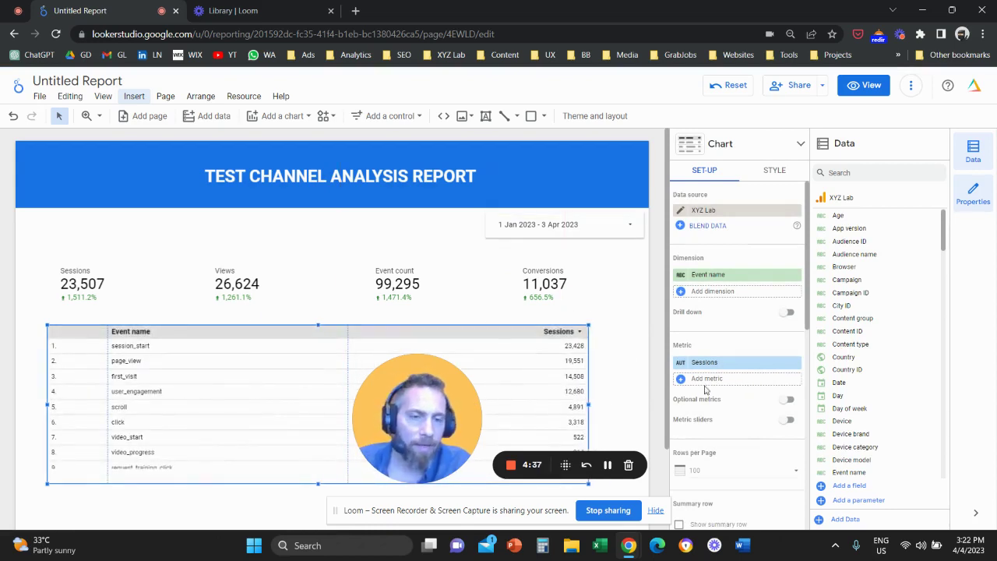
drag(452, 401, 598, 333)
click(715, 292)
text(channe)
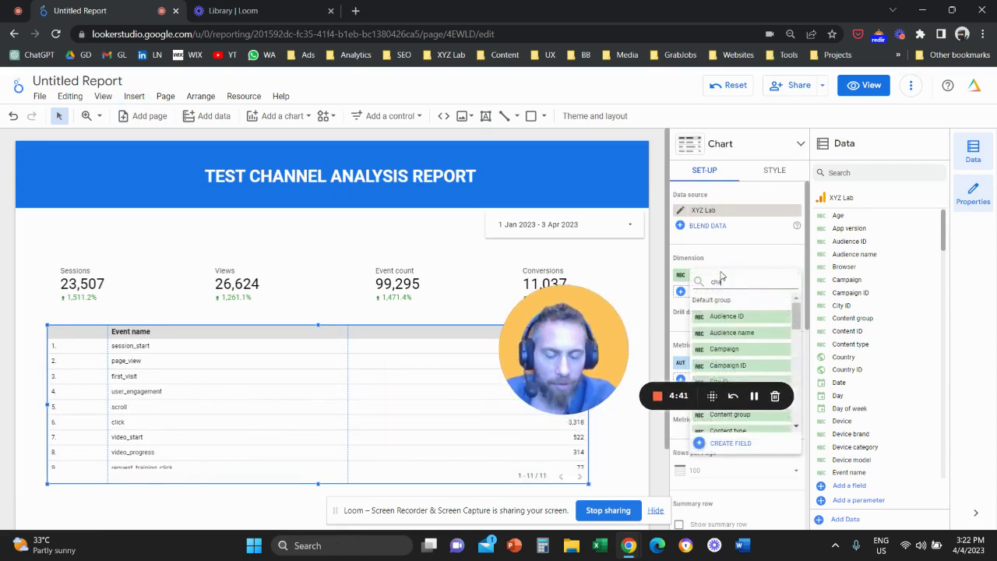
click(741, 317)
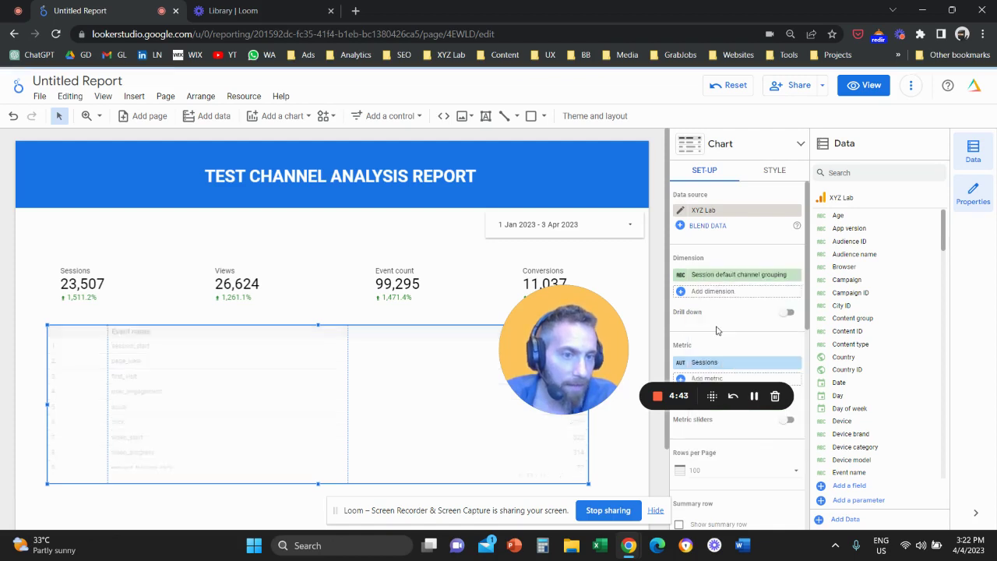
drag(569, 364, 435, 431)
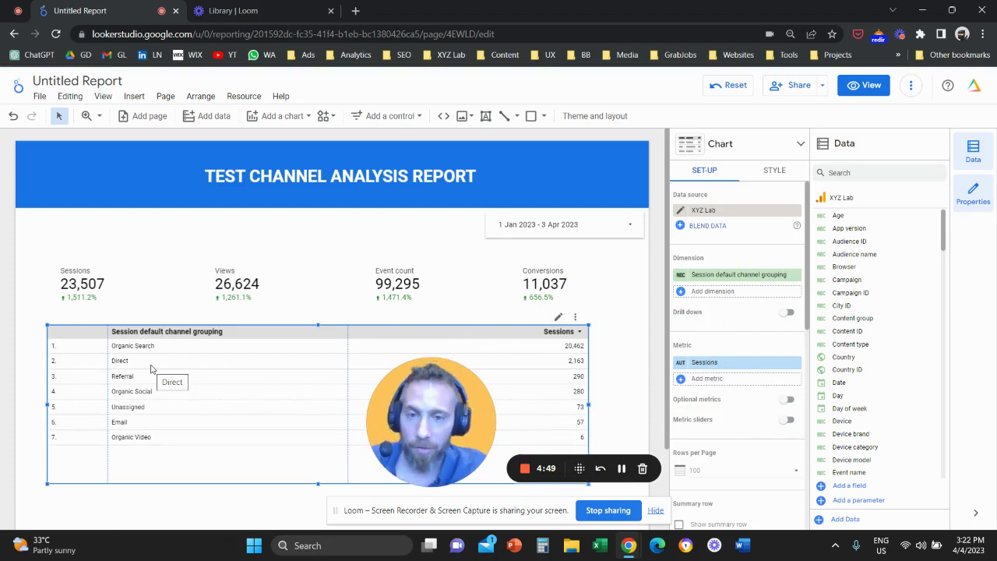
Add Views, Event count and Conversions to the table as metrics after Sessions
click(717, 379)
text(views)
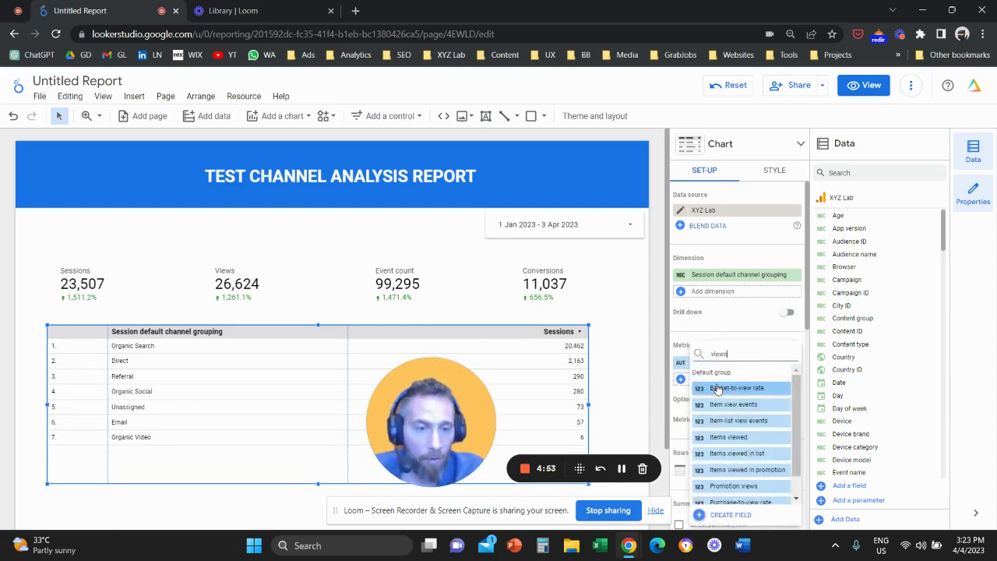
click(725, 404)
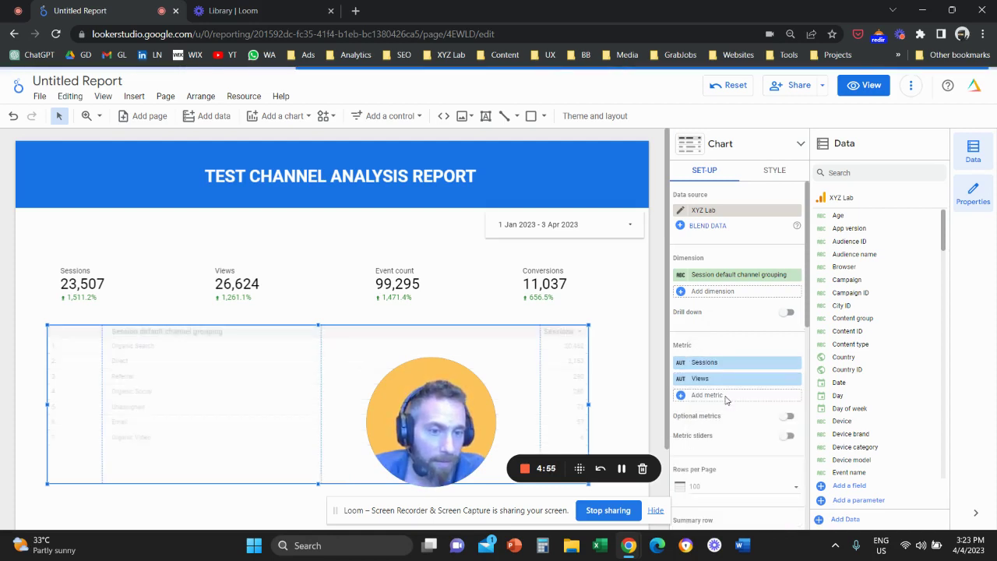
click(724, 397)
text(event)
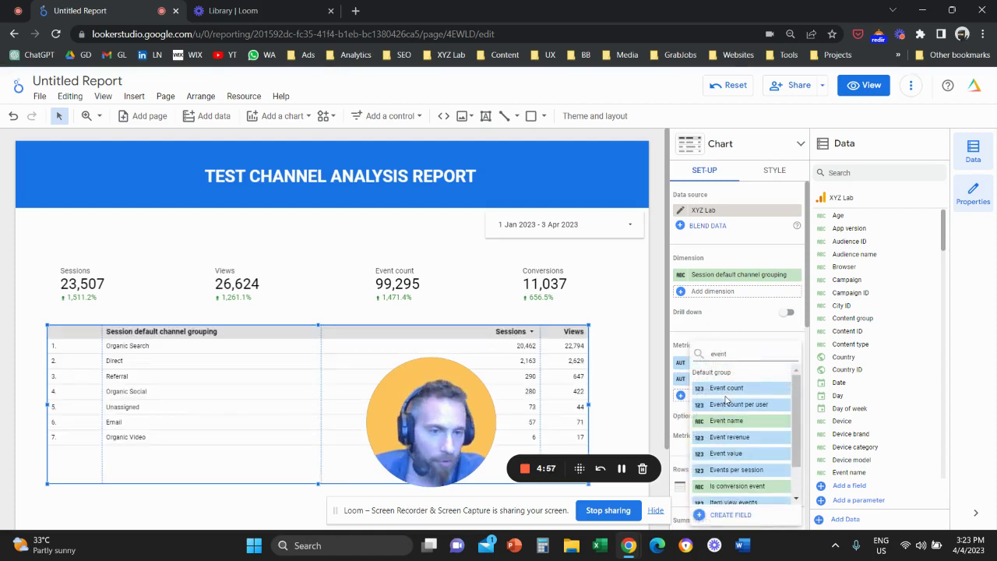
click(727, 388)
click(725, 411)
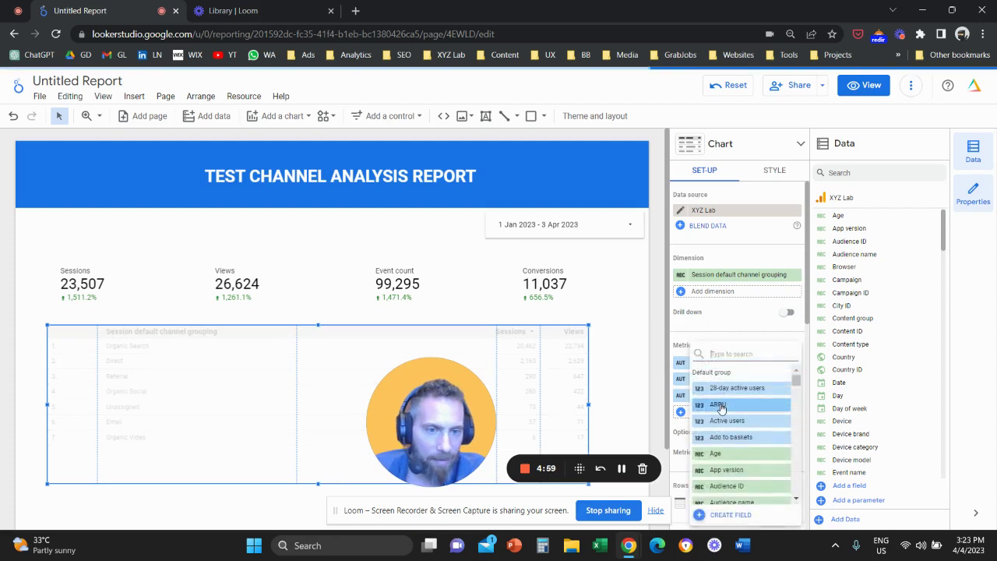
text(conver)
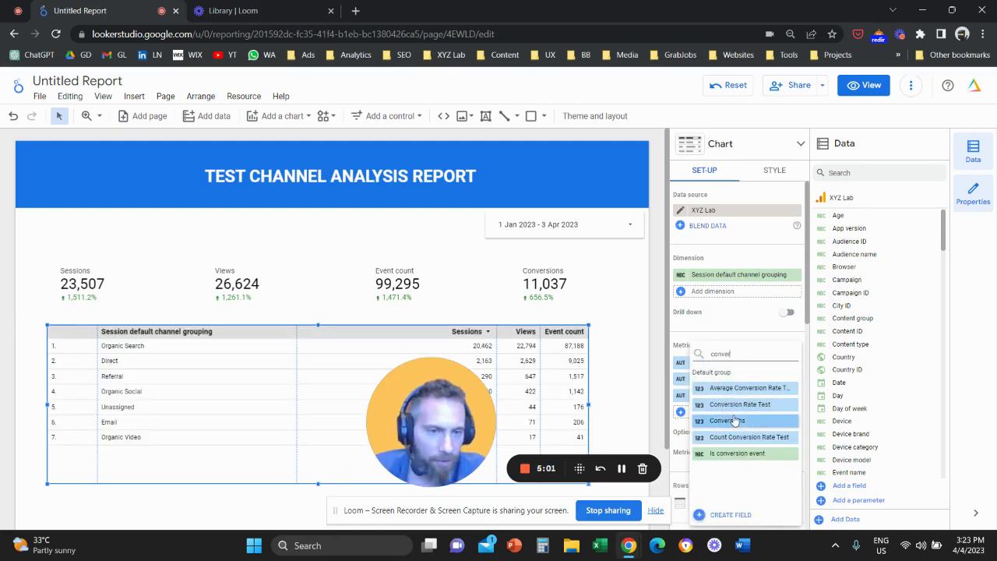
click(724, 420)
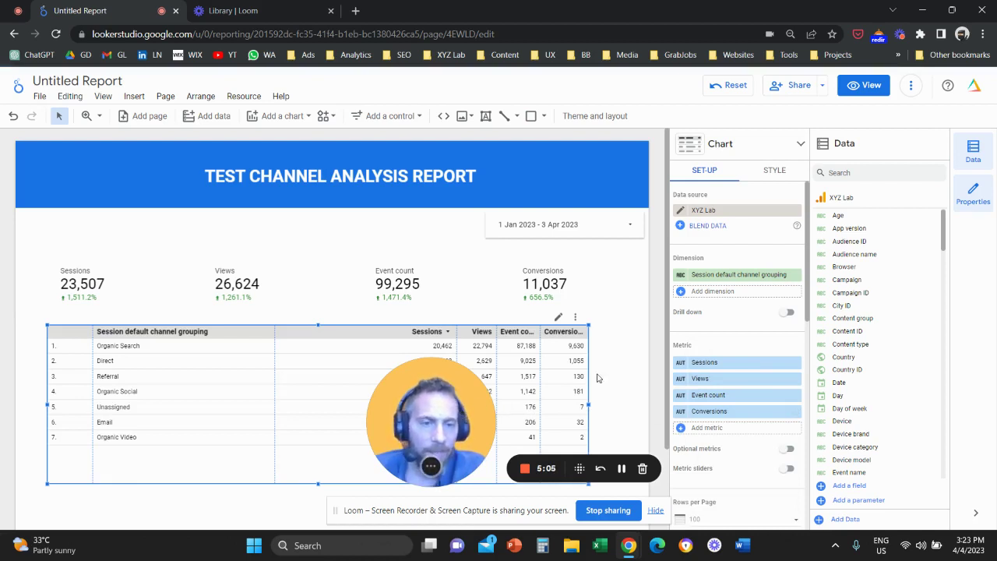
Change the channel table's chart type to Table with heatmap
drag(434, 426, 633, 185)
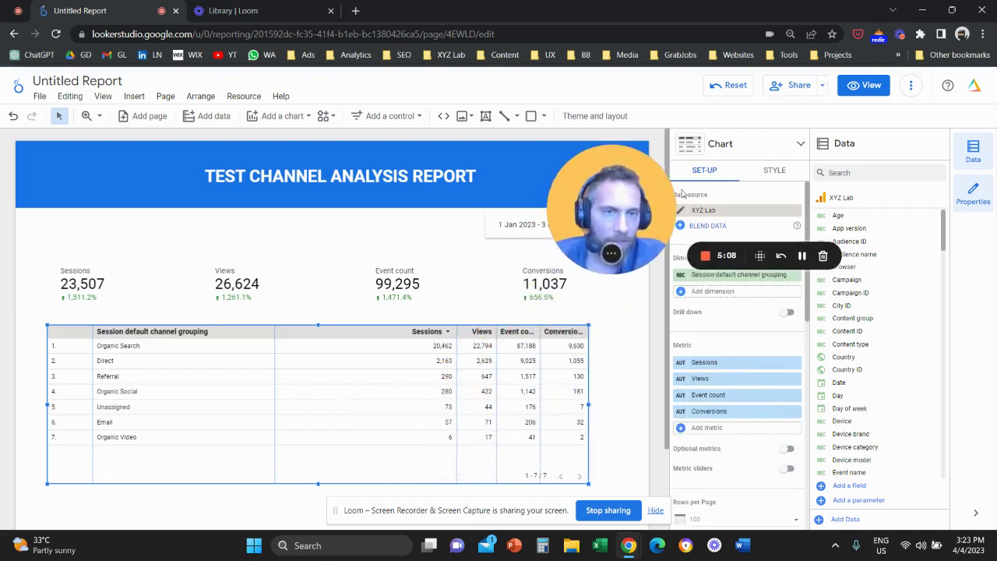
click(801, 143)
click(728, 166)
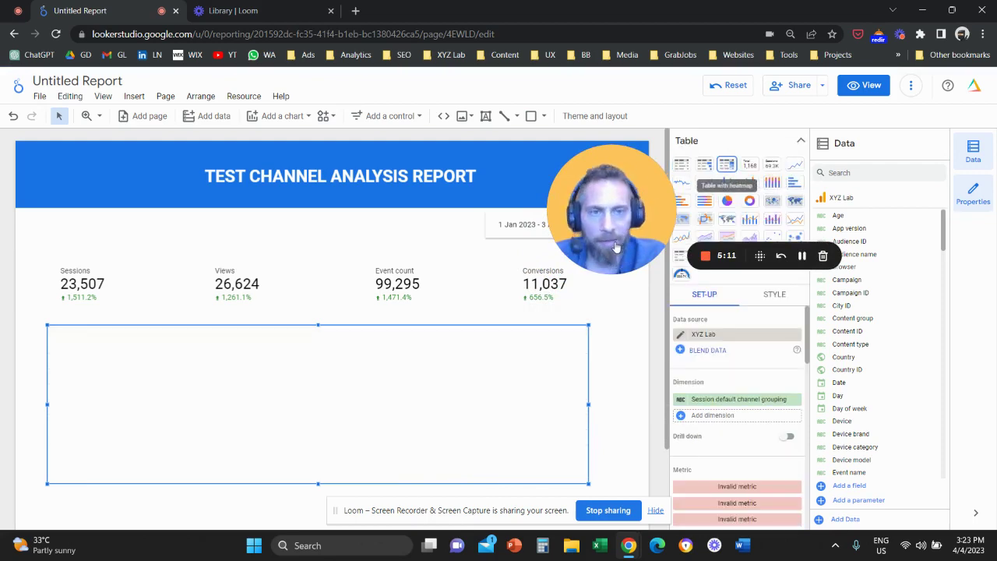
drag(656, 214, 538, 453)
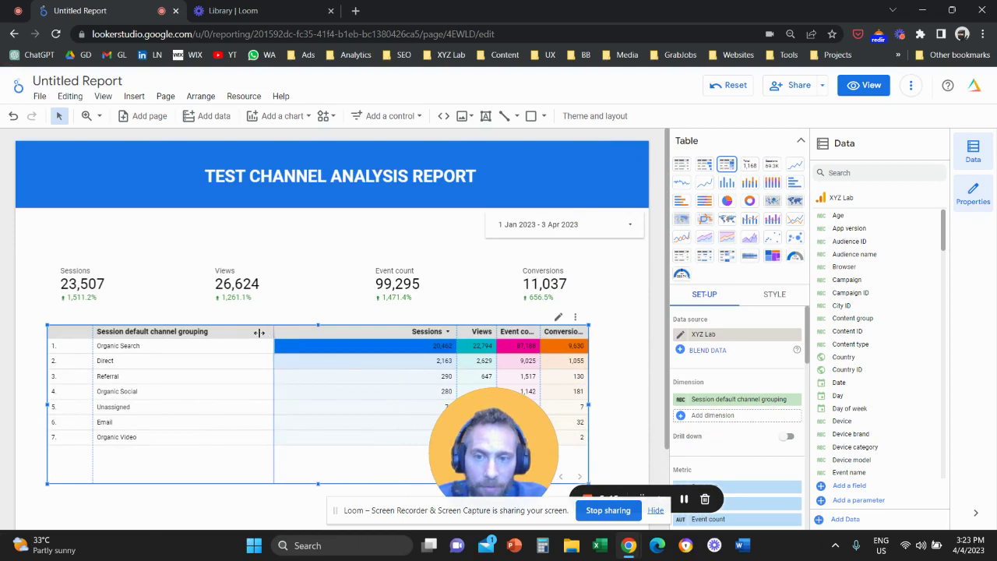
Narrow the channel grouping column and even out the widths of the Sessions, Views, Event count and Conversions columns
drag(232, 333, 230, 333)
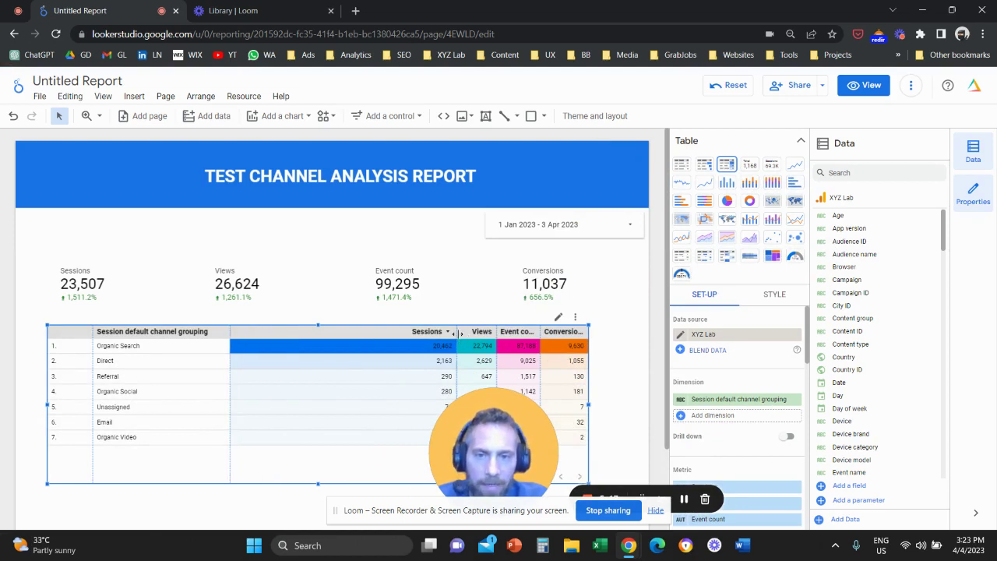
drag(343, 337, 318, 336)
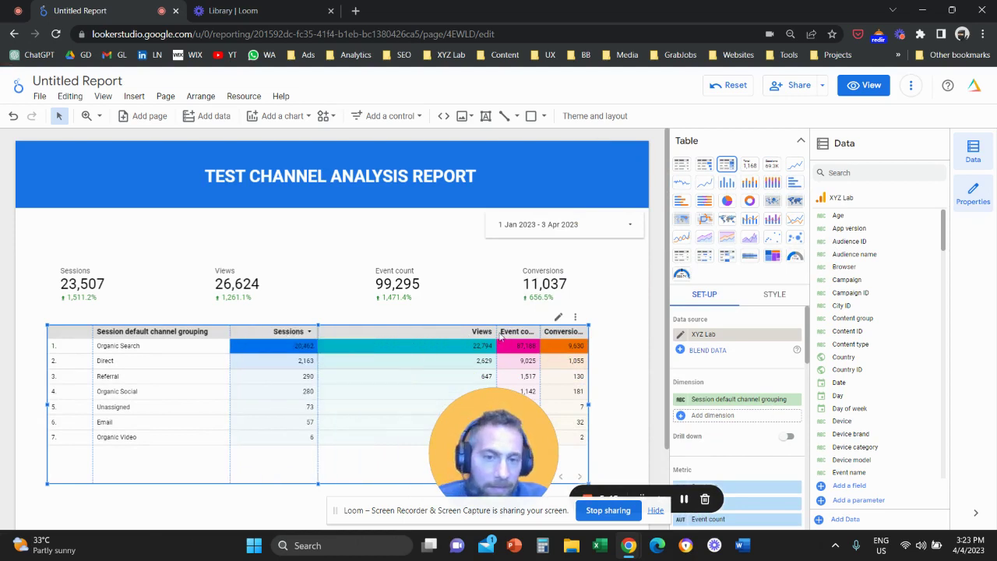
drag(417, 335, 406, 336)
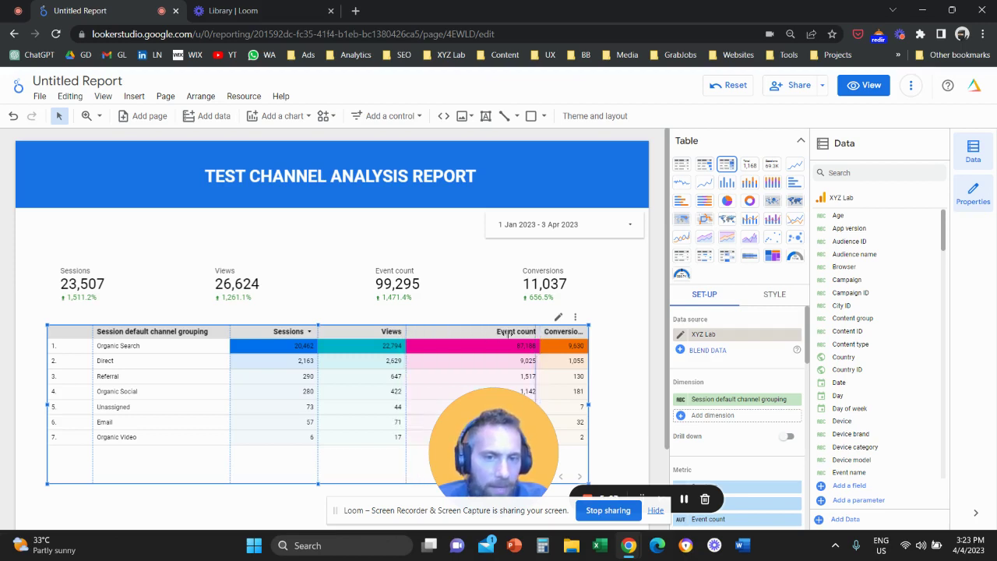
drag(522, 332, 501, 335)
drag(494, 442, 569, 381)
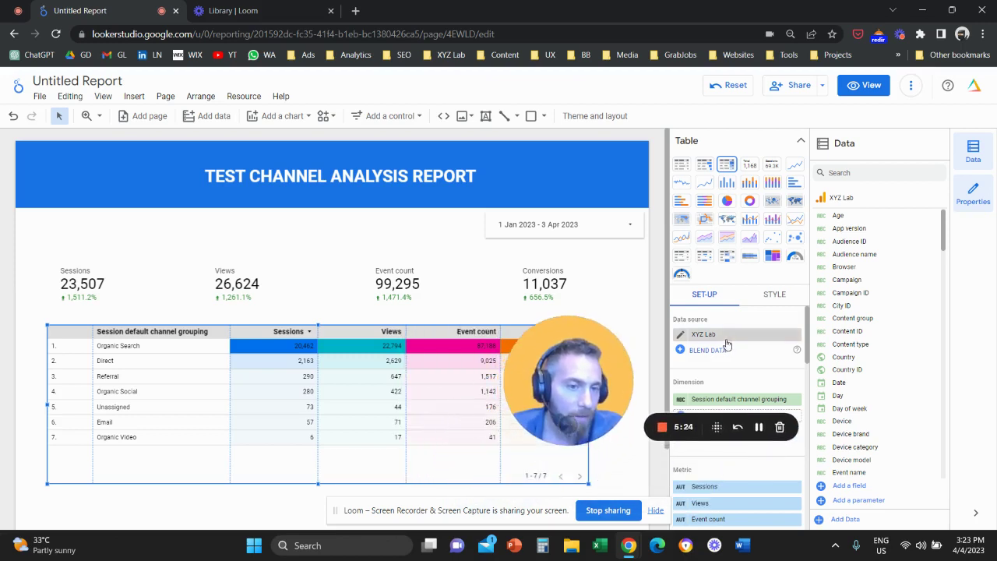
Set the heatmap table's comparison date range to Previous period and apply it
scroll(728, 339, down, 5)
scroll(738, 363, down, 4)
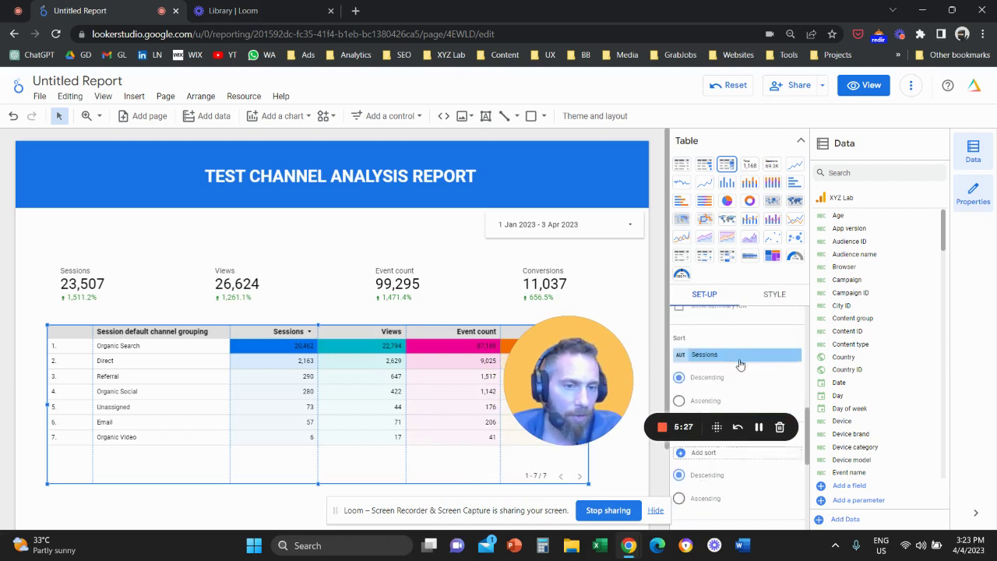
click(801, 139)
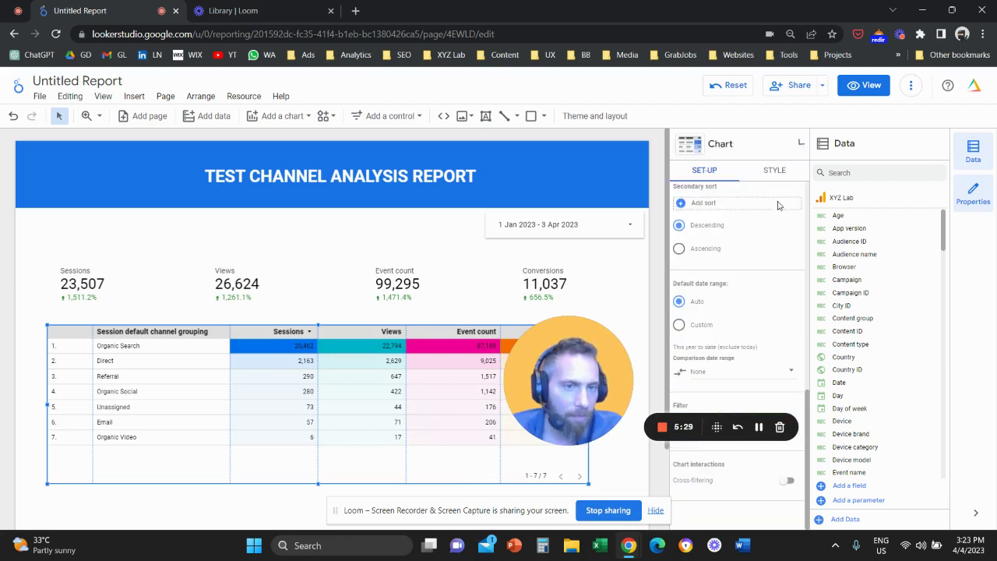
click(757, 374)
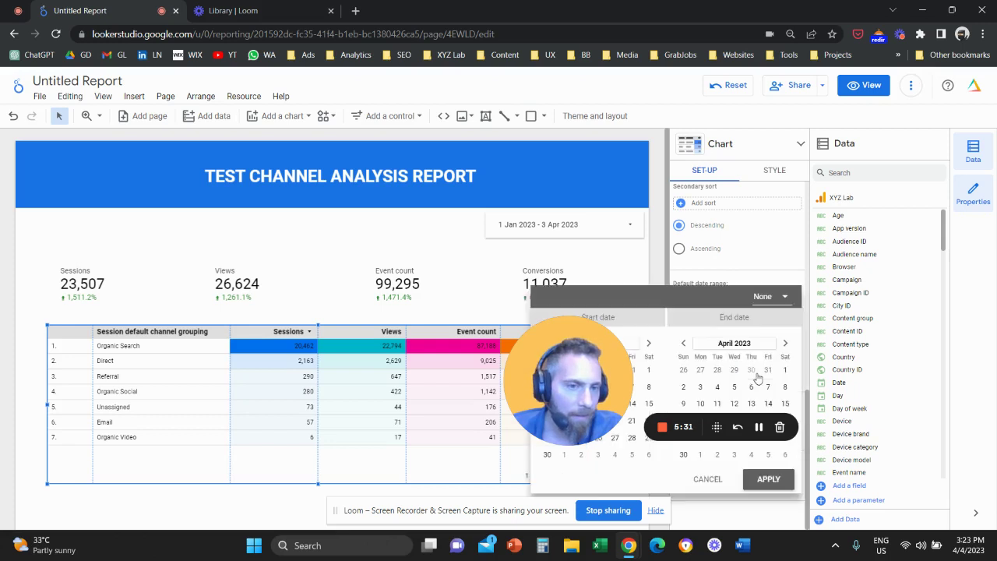
click(780, 303)
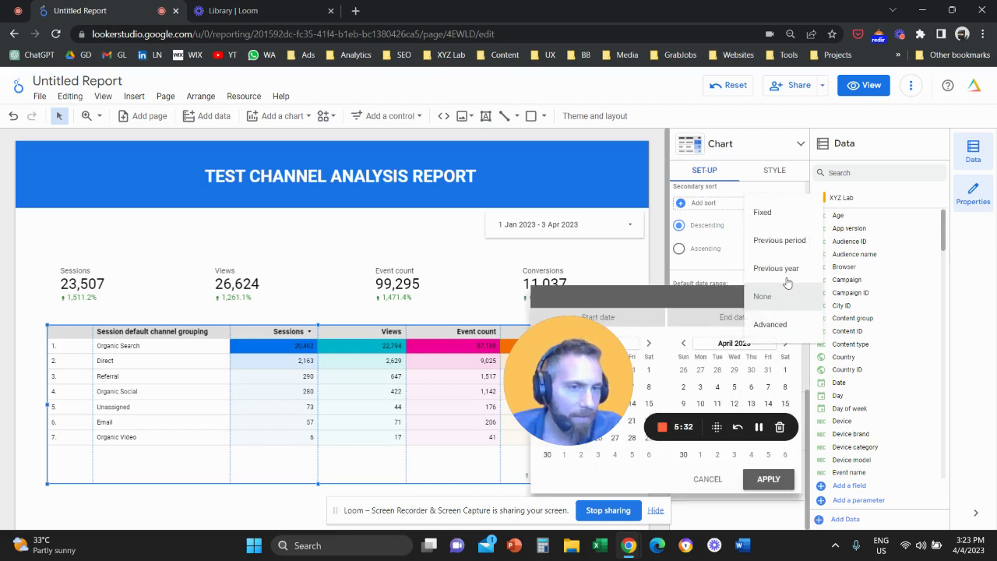
click(789, 240)
click(768, 480)
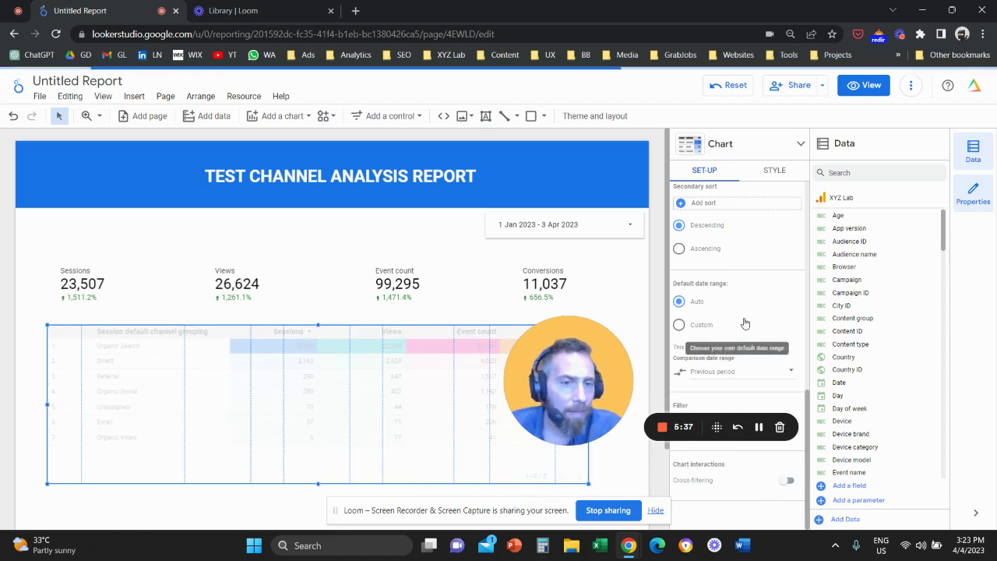
Show a summary row in the heatmap table
scroll(732, 304, up, 3)
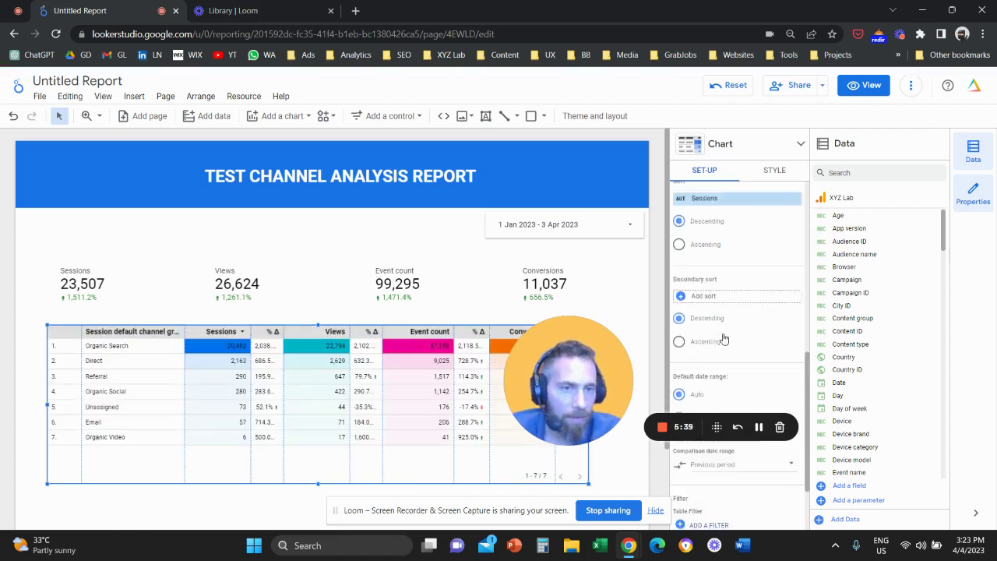
scroll(724, 324, up, 1)
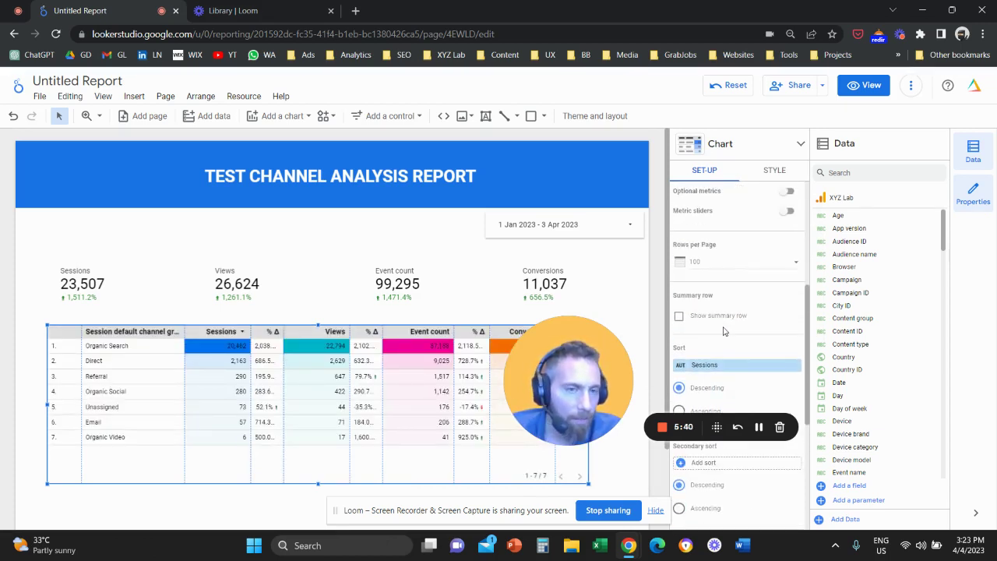
click(679, 318)
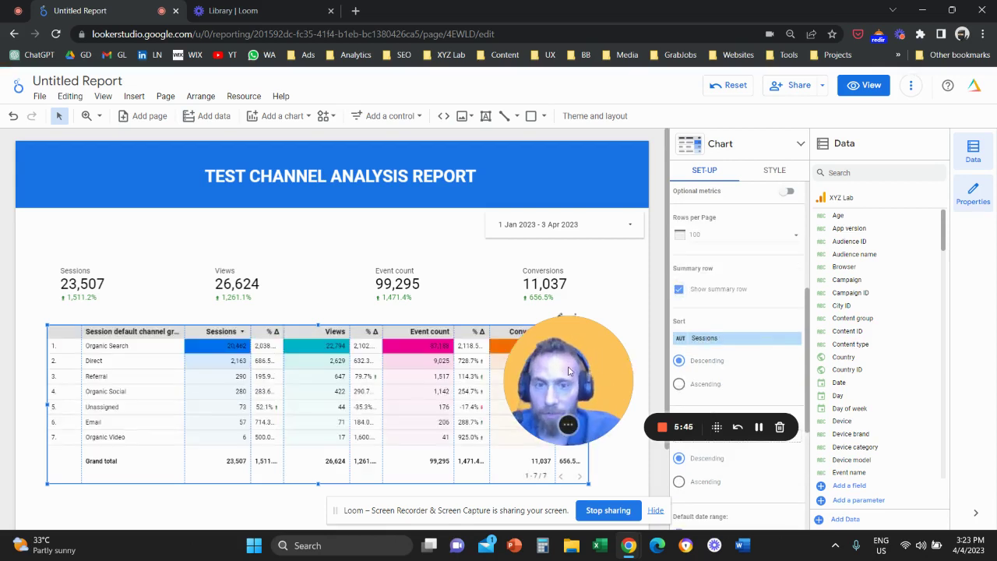
Stretch the heatmap table on both sides so it spans the full page width, matching the banner
drag(598, 356, 677, 374)
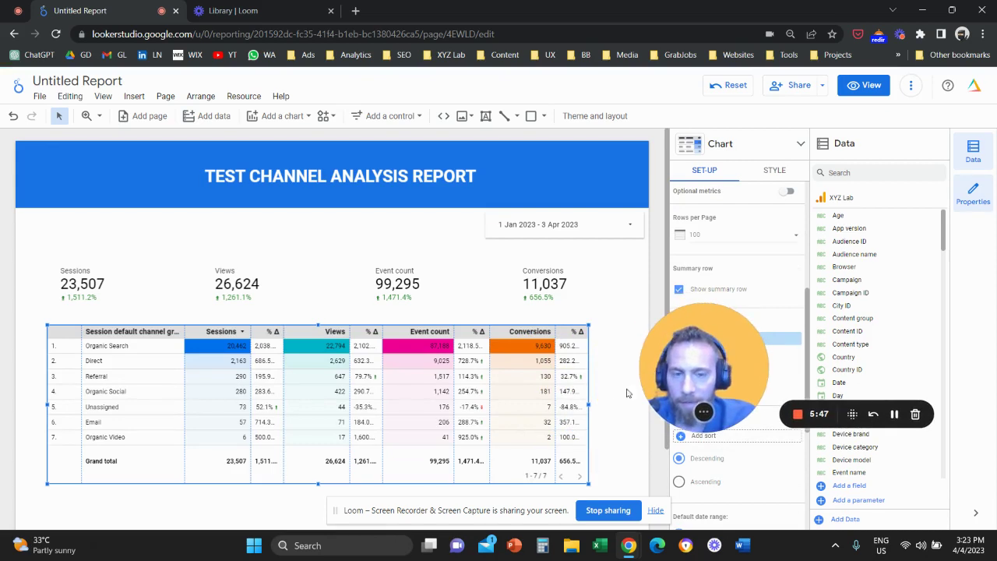
drag(591, 403, 645, 403)
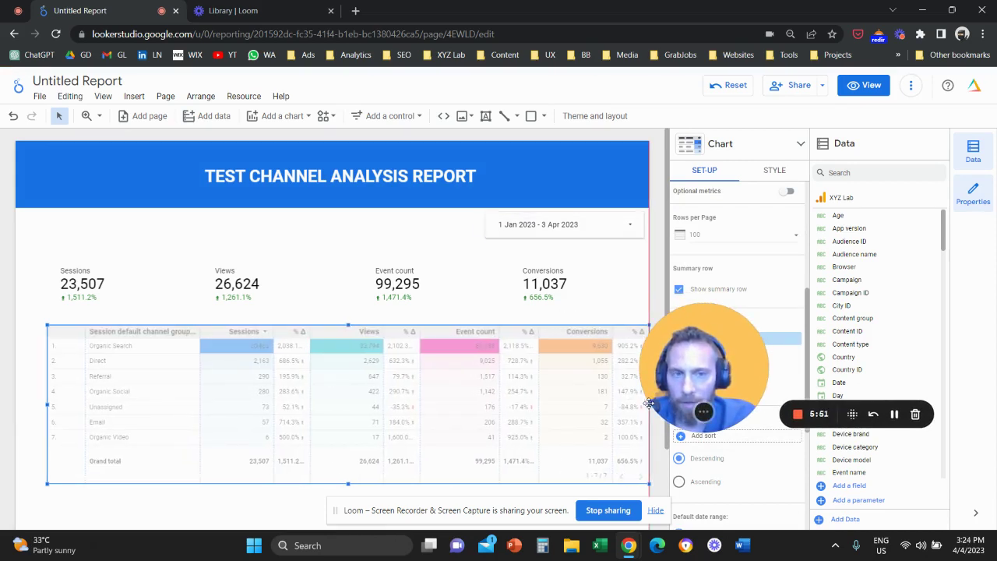
drag(46, 404, 16, 405)
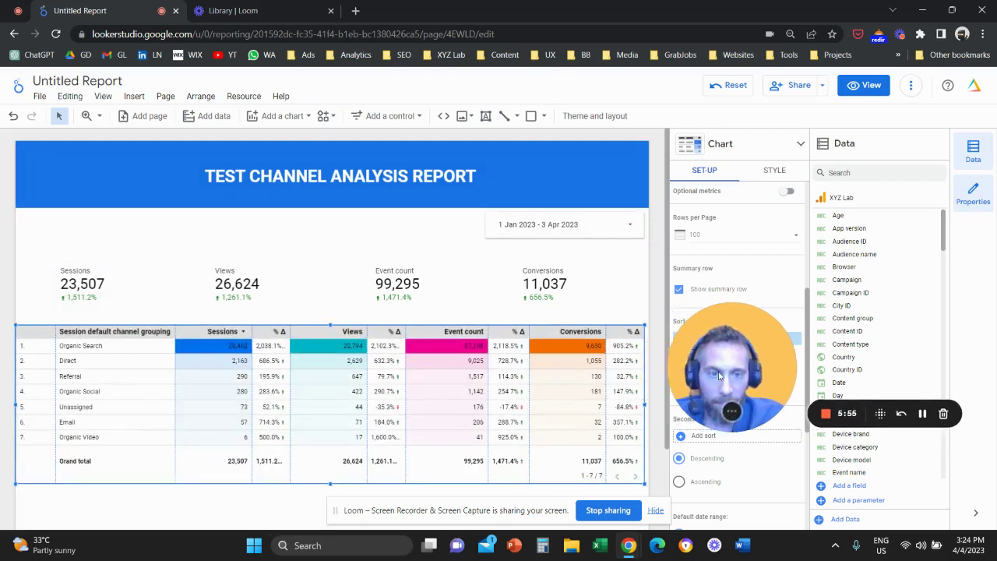
drag(645, 403, 650, 403)
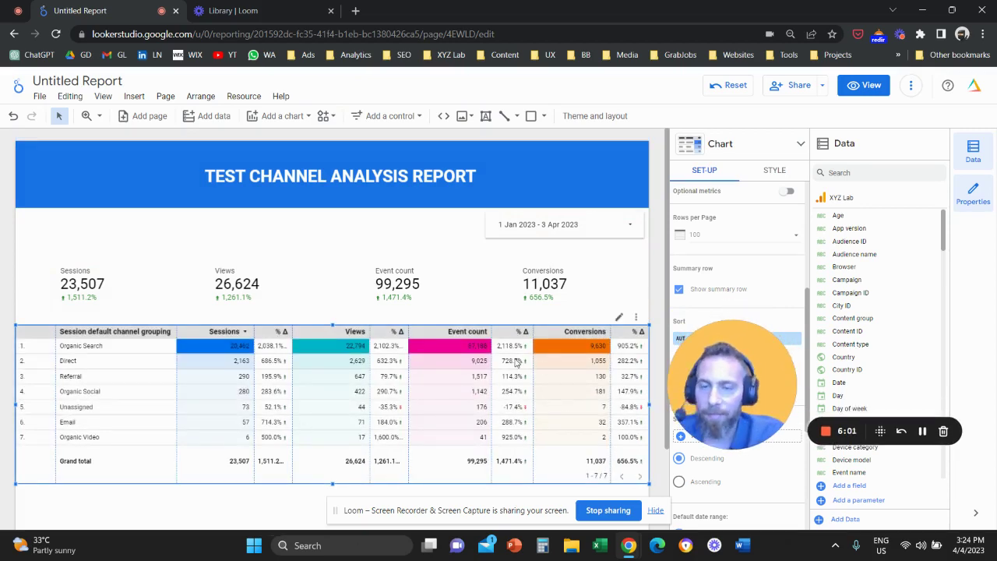
Set the current page's canvas height to 3000 px to make room for more charts below the table
scroll(459, 368, down, 2)
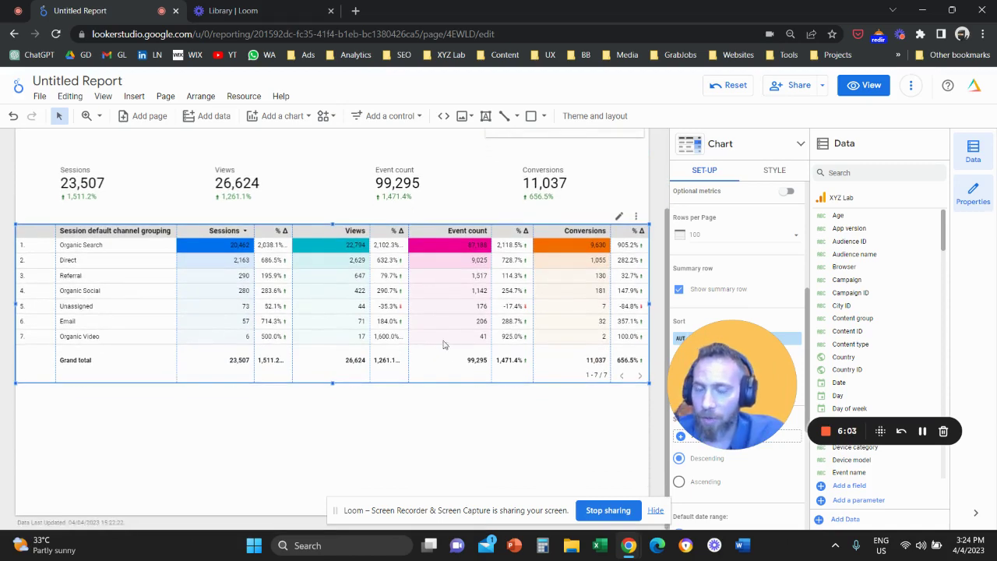
scroll(286, 455, up, 2)
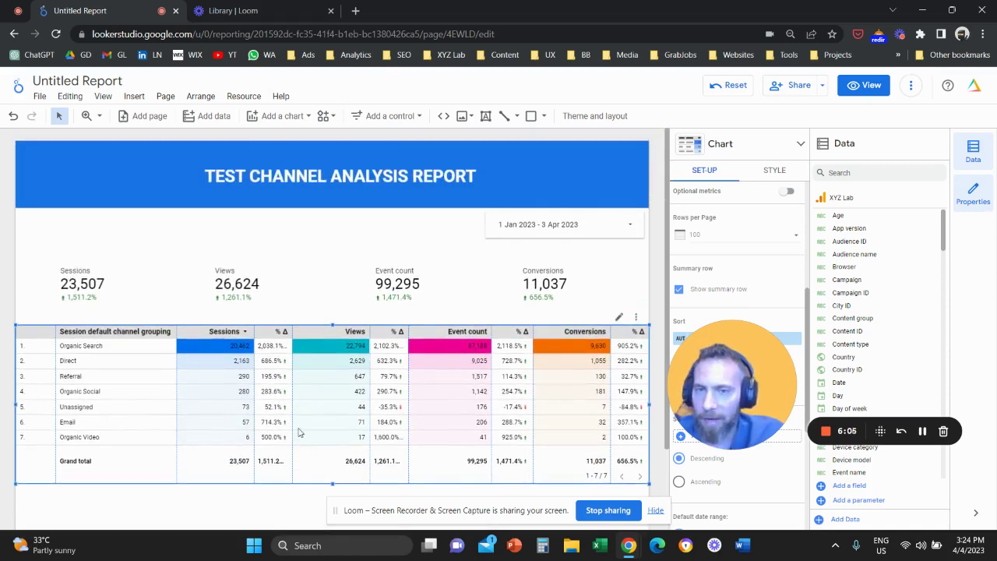
drag(688, 380, 493, 318)
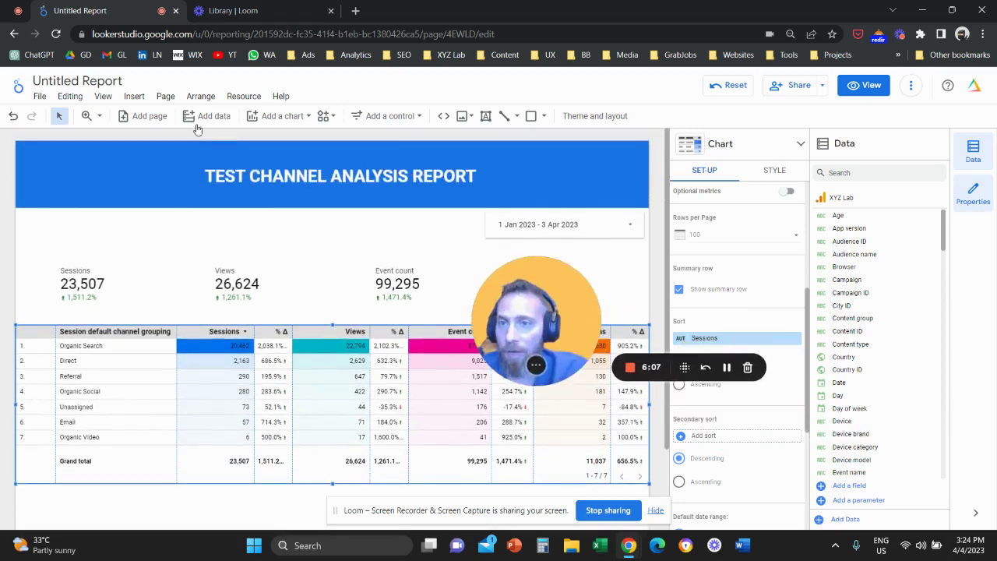
click(166, 98)
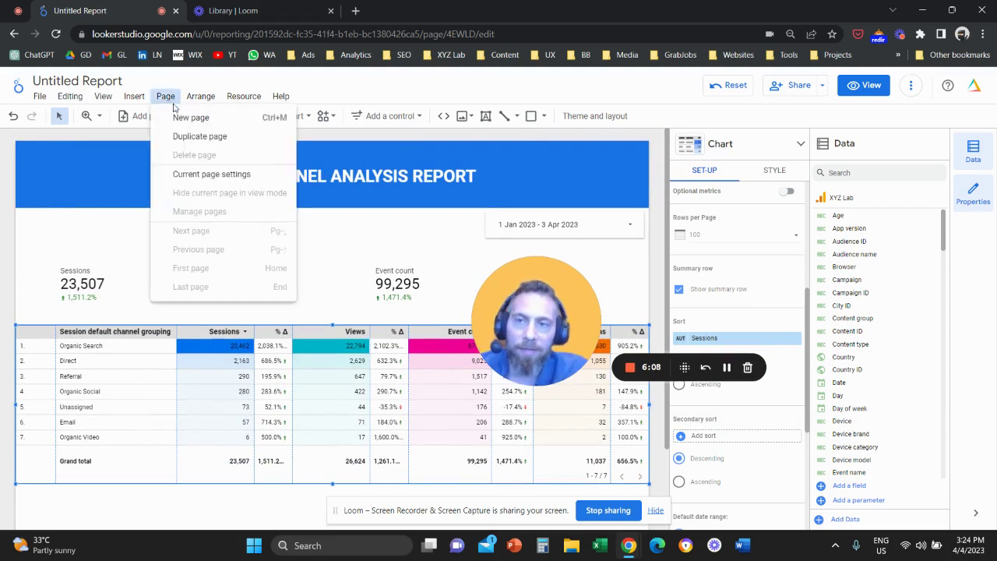
click(232, 174)
click(763, 171)
click(745, 314)
key(BackSpace)
key(BackSpace)
key(BackSpace)
text(3000)
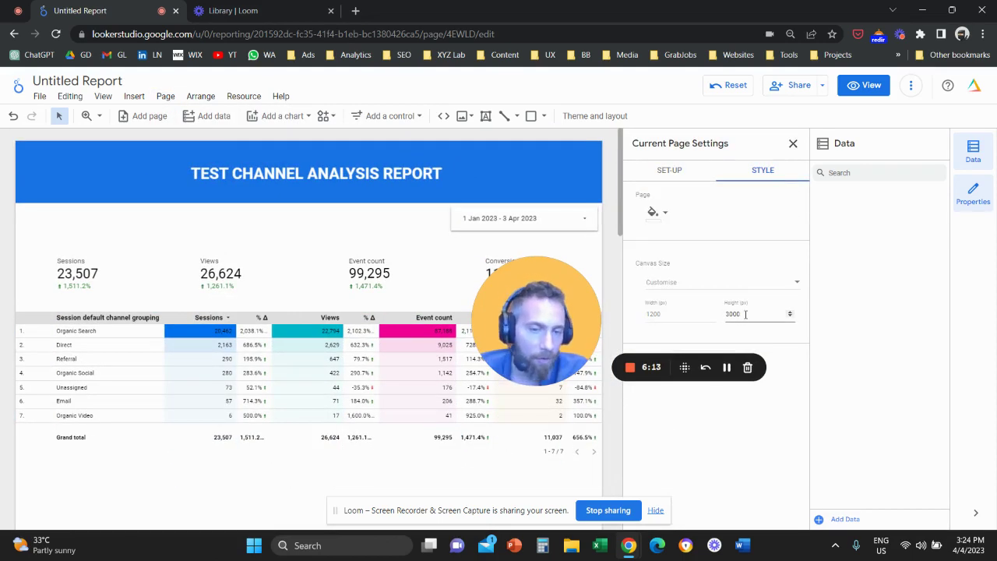
drag(513, 317, 635, 383)
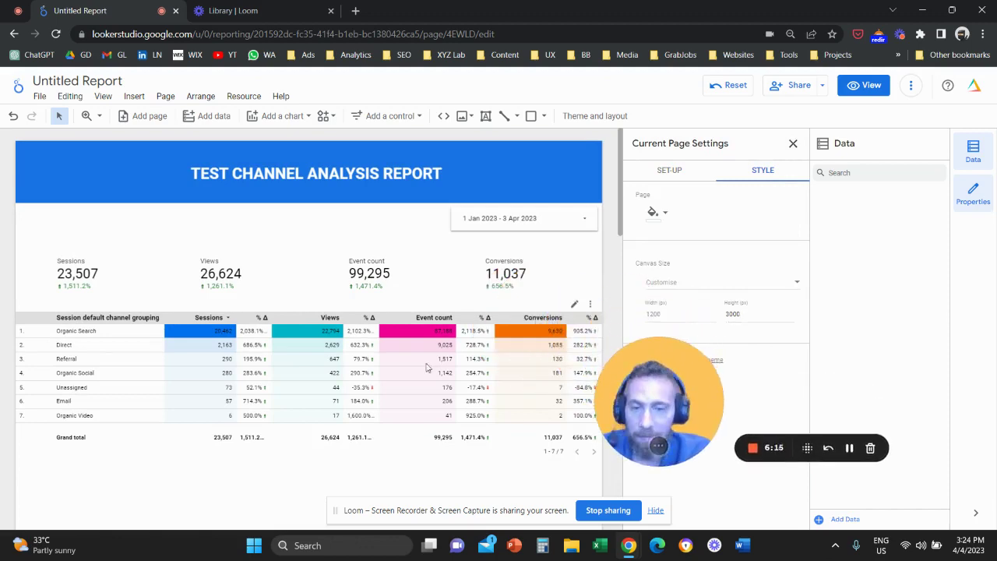
Insert a pie chart below the heatmap table, near the page's left edge
scroll(402, 338, down, 6)
scroll(394, 337, up, 4)
scroll(392, 342, up, 3)
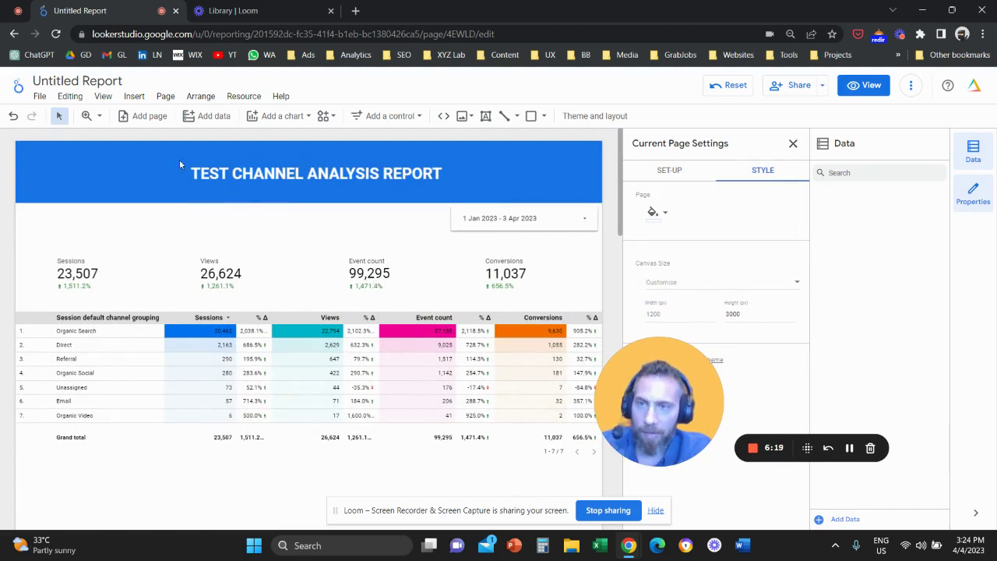
click(134, 96)
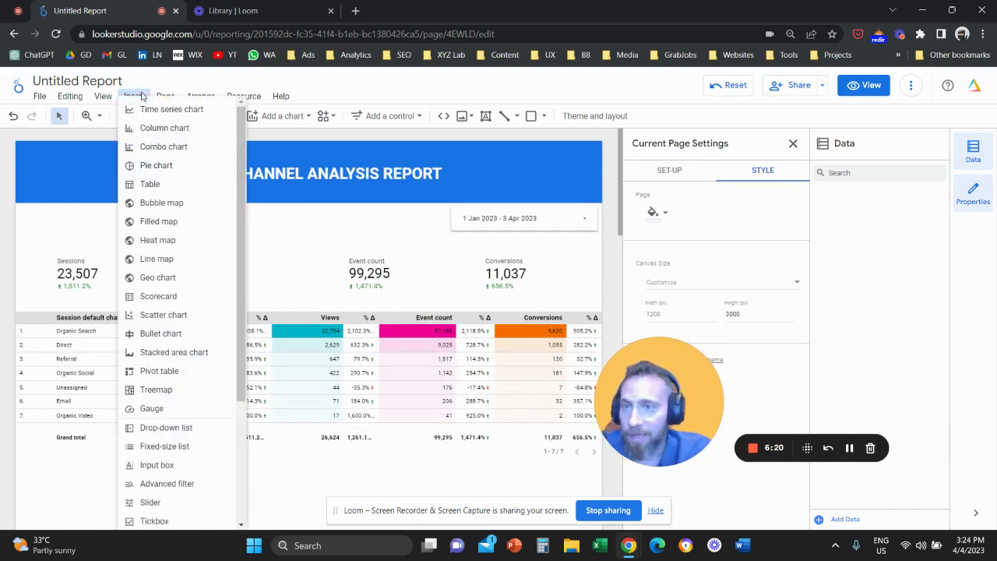
click(174, 170)
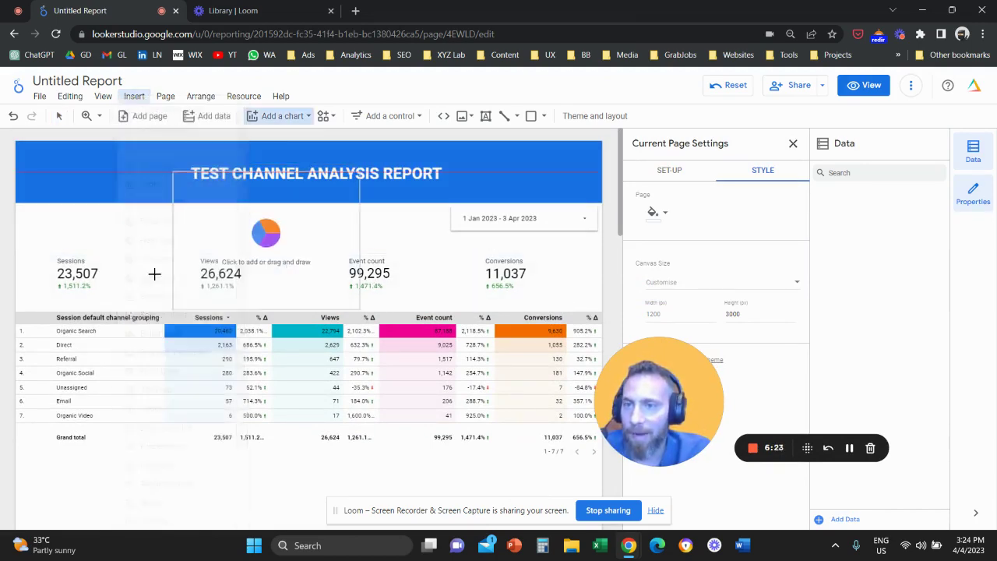
click(26, 466)
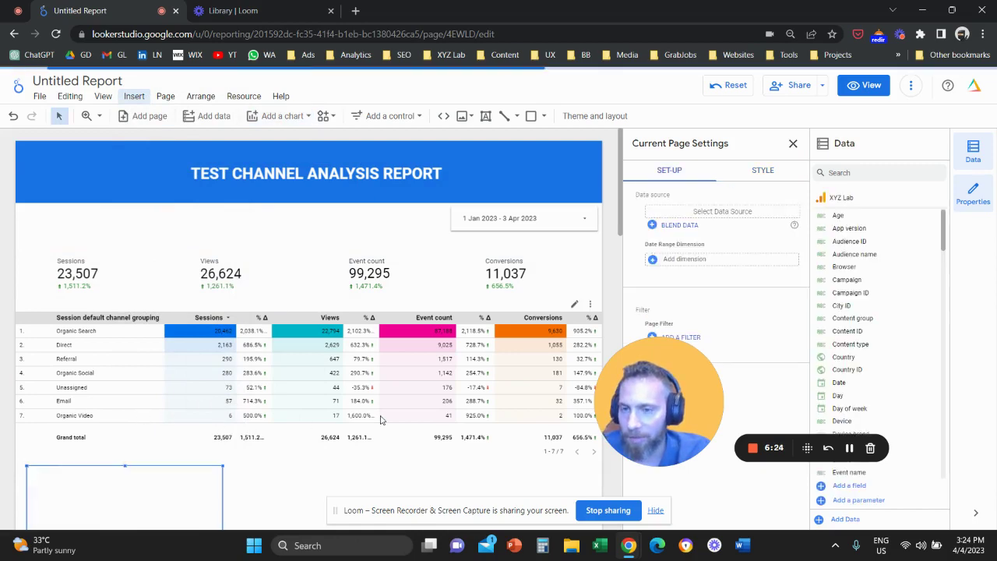
scroll(507, 408, down, 3)
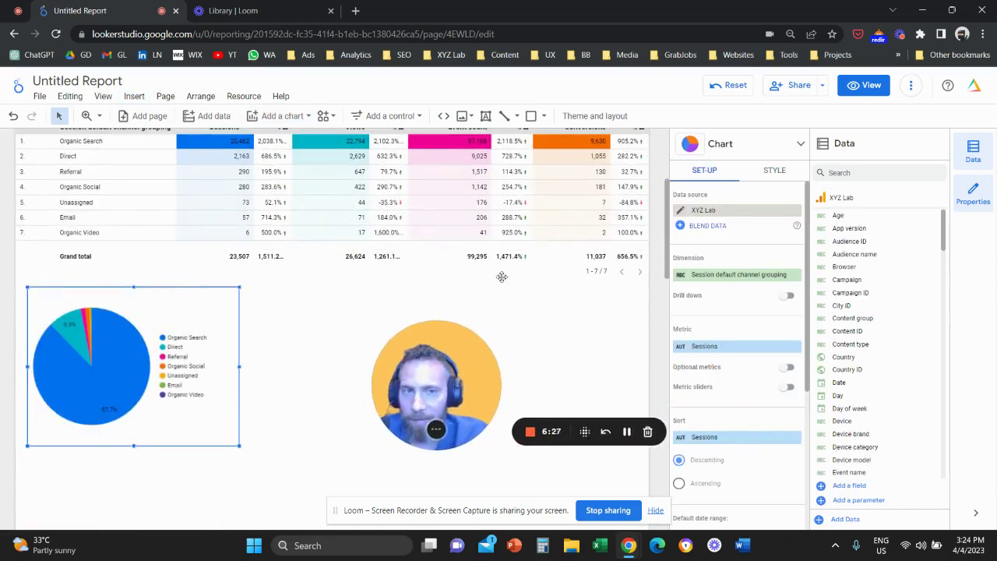
Change the pie chart to a donut chart
click(775, 145)
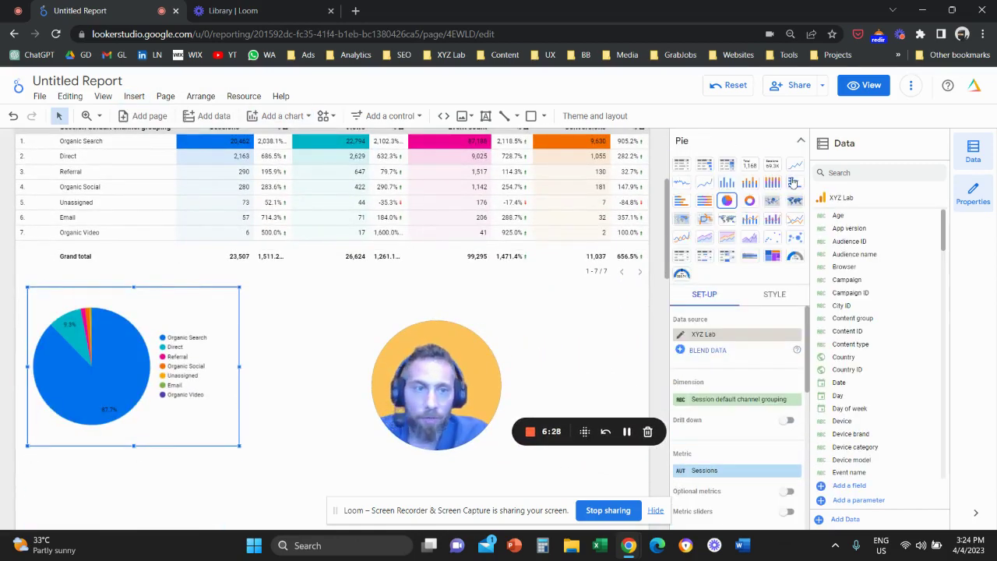
click(750, 200)
drag(438, 374, 363, 349)
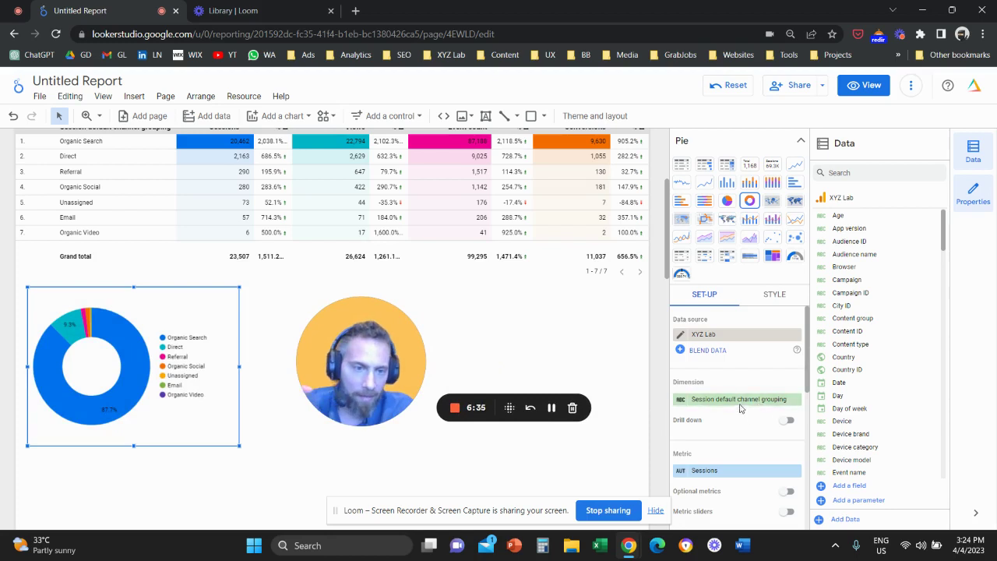
Duplicate the donut chart and place the copy directly to the right of the original
scroll(746, 374, down, 1)
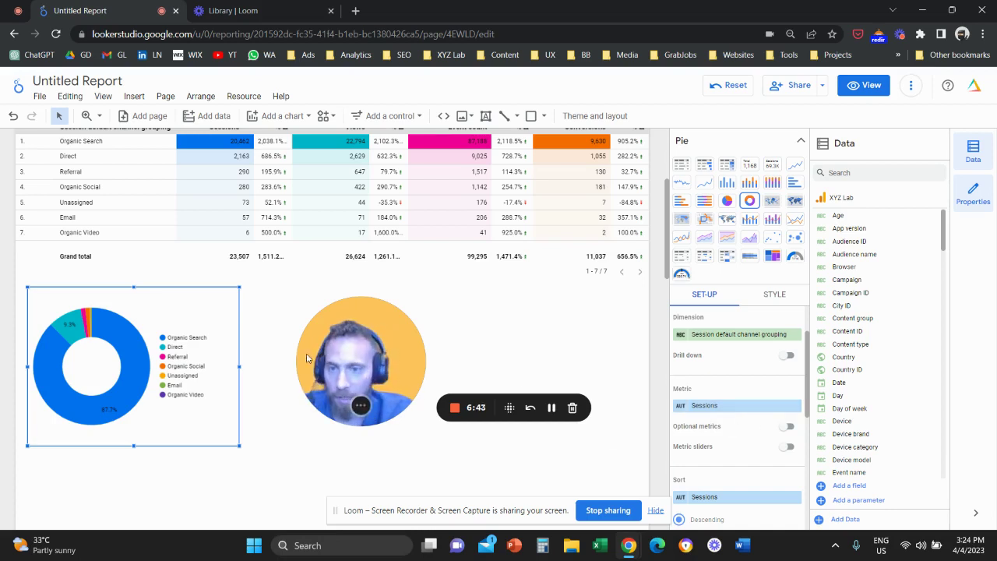
scroll(188, 354, down, 1)
key(ctrl+d)
drag(371, 353, 526, 392)
drag(142, 315, 353, 306)
Set the second donut chart's metric to Event count
click(734, 409)
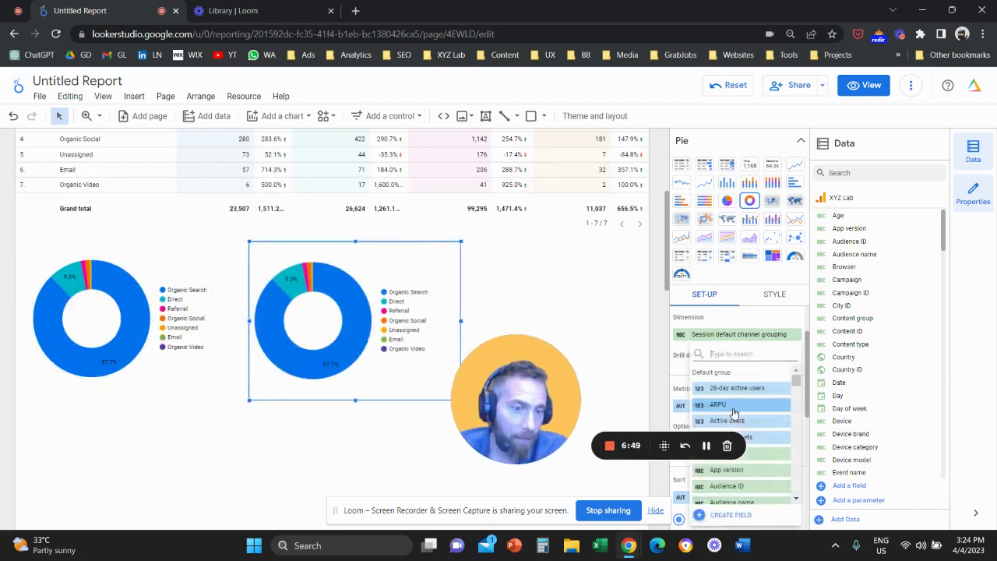
text(event)
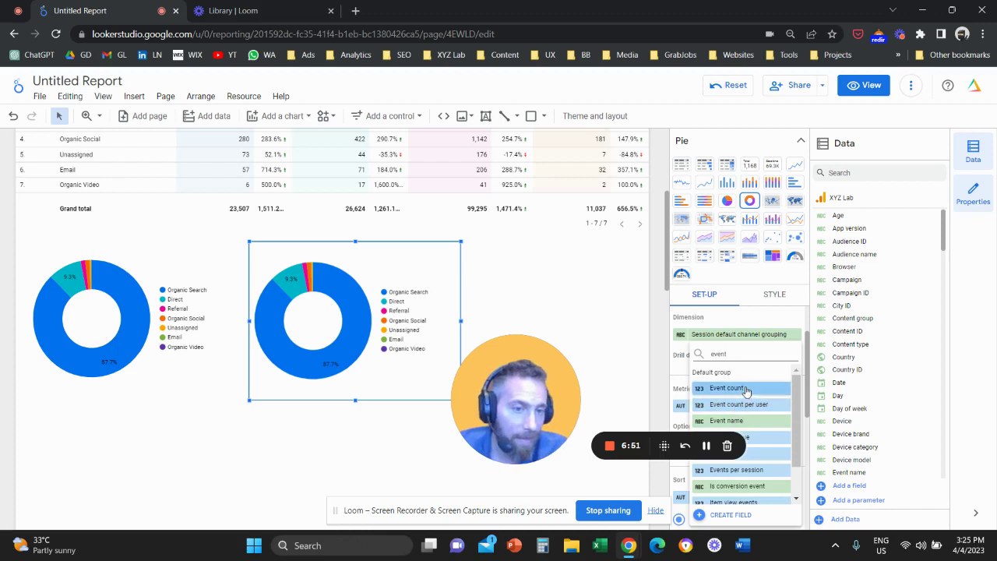
click(744, 396)
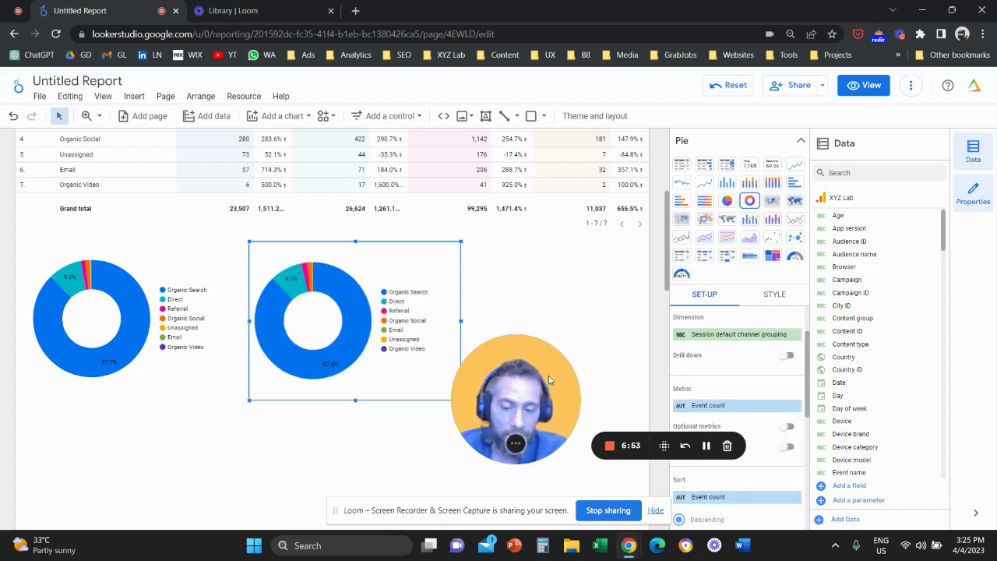
Duplicate the Event count donut to the right as a third chart and set its metric to Conversions
key(ctrl+d)
drag(367, 300, 566, 304)
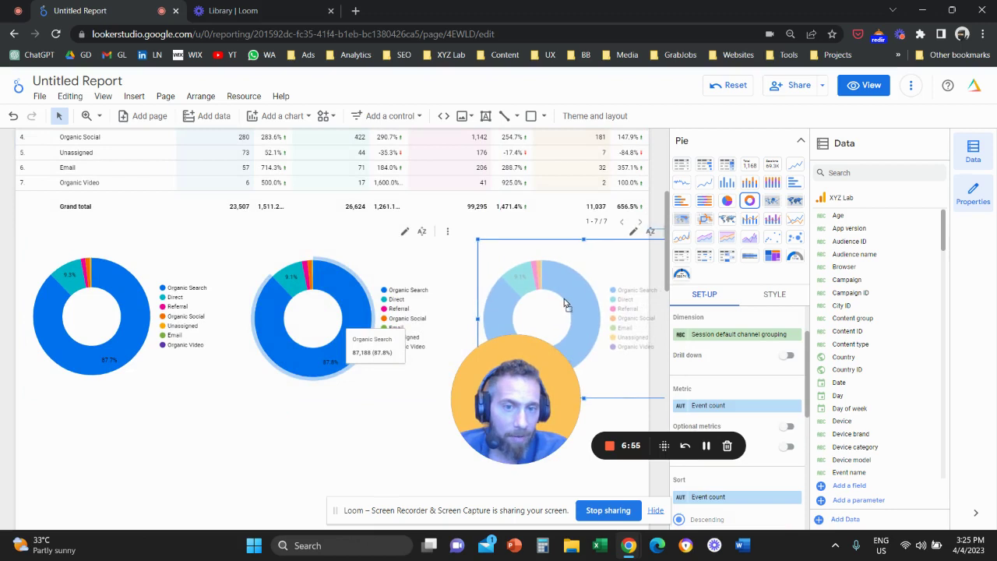
click(742, 406)
text(conve)
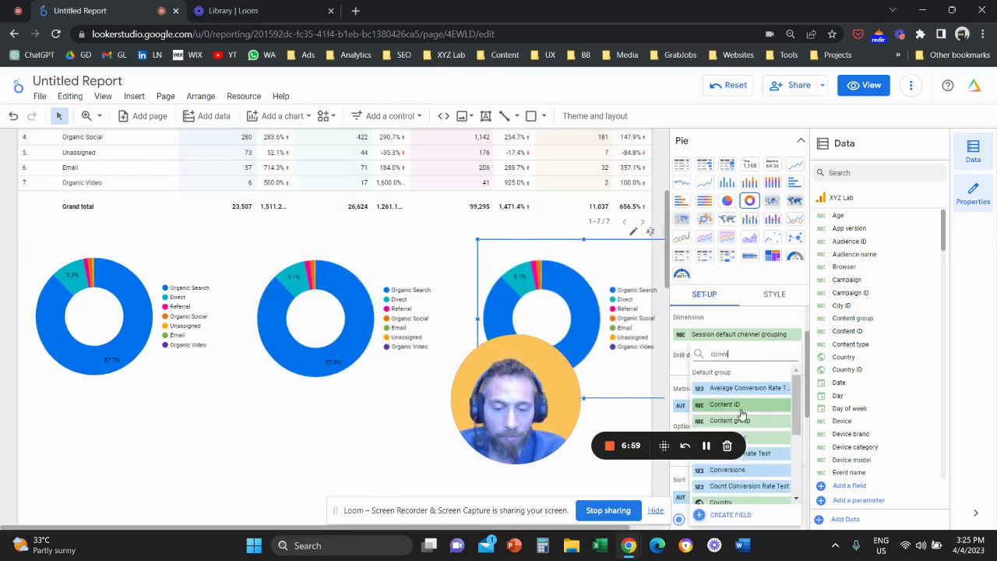
text(r)
click(740, 421)
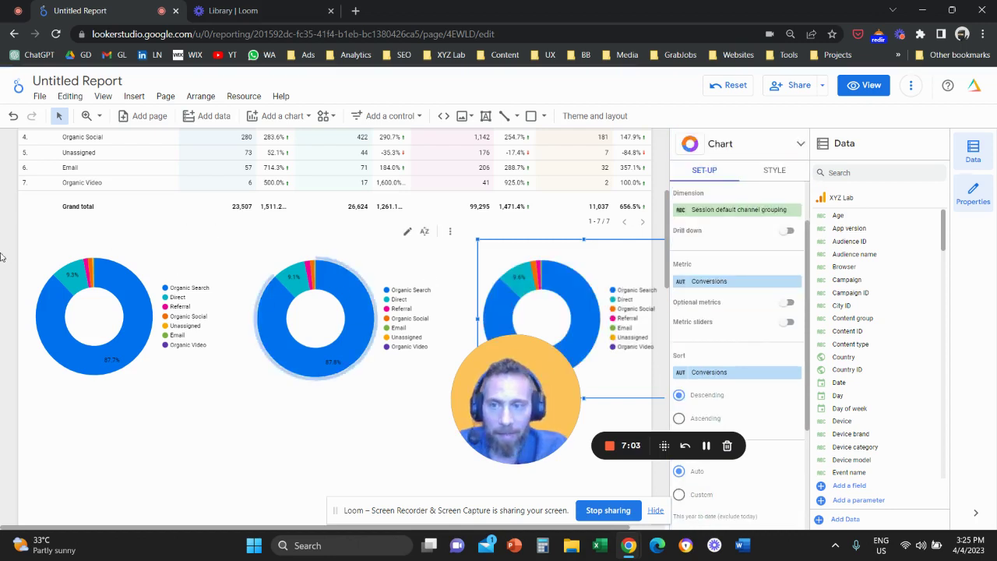
Resize and reposition the three donut charts together so the row fits across the page width
drag(626, 331, 624, 331)
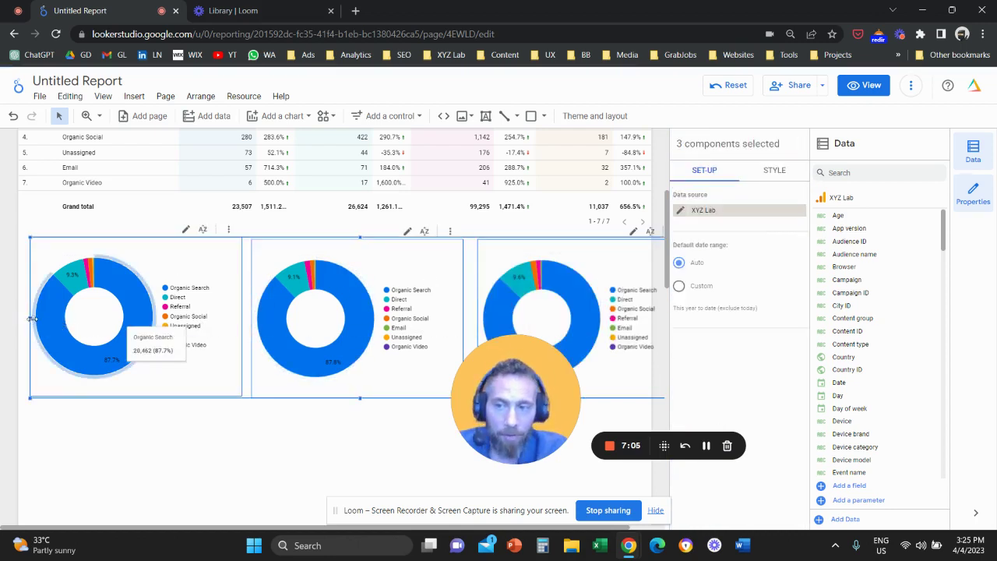
drag(27, 318, 92, 318)
drag(429, 323, 355, 329)
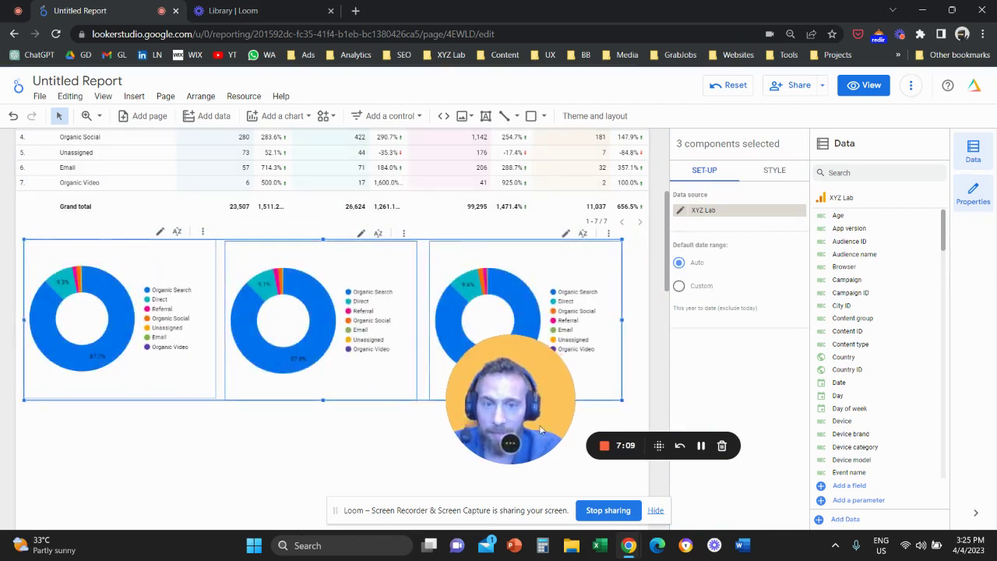
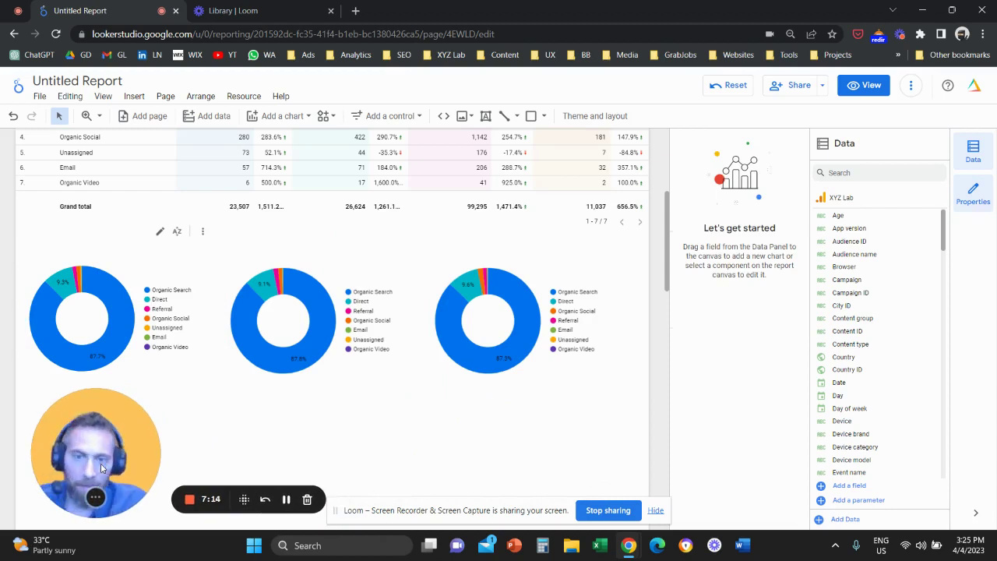
drag(101, 468, 197, 442)
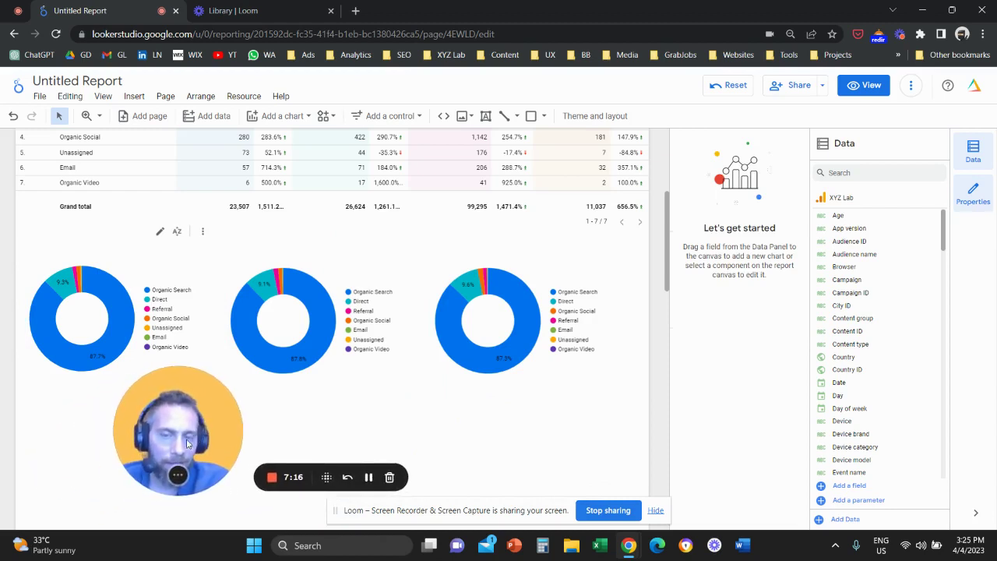
drag(13, 267, 631, 406)
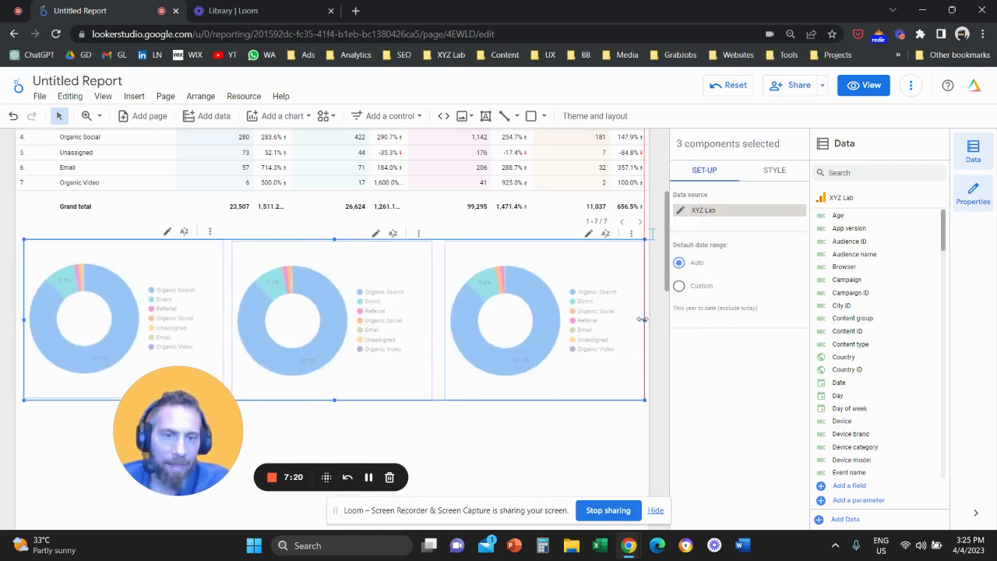
click(585, 426)
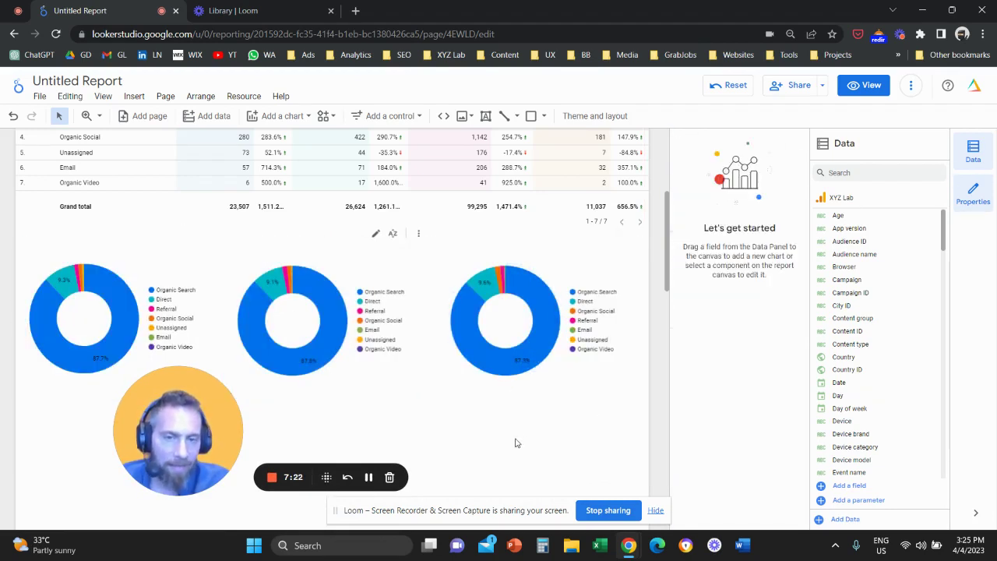
Add a text box above the first donut chart reading "Where is the traffic coming from?"
scroll(468, 444, up, 3)
scroll(178, 267, down, 2)
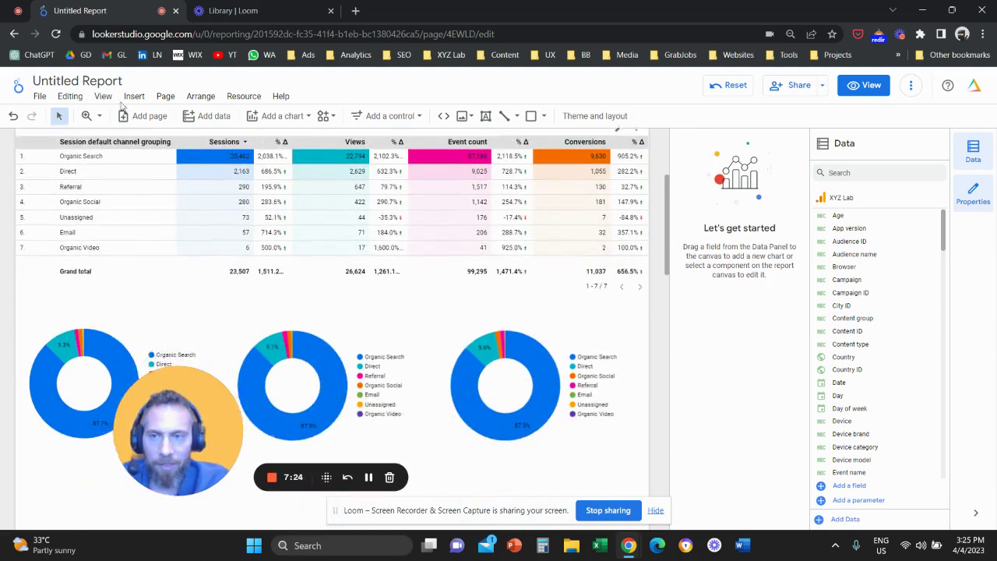
click(134, 96)
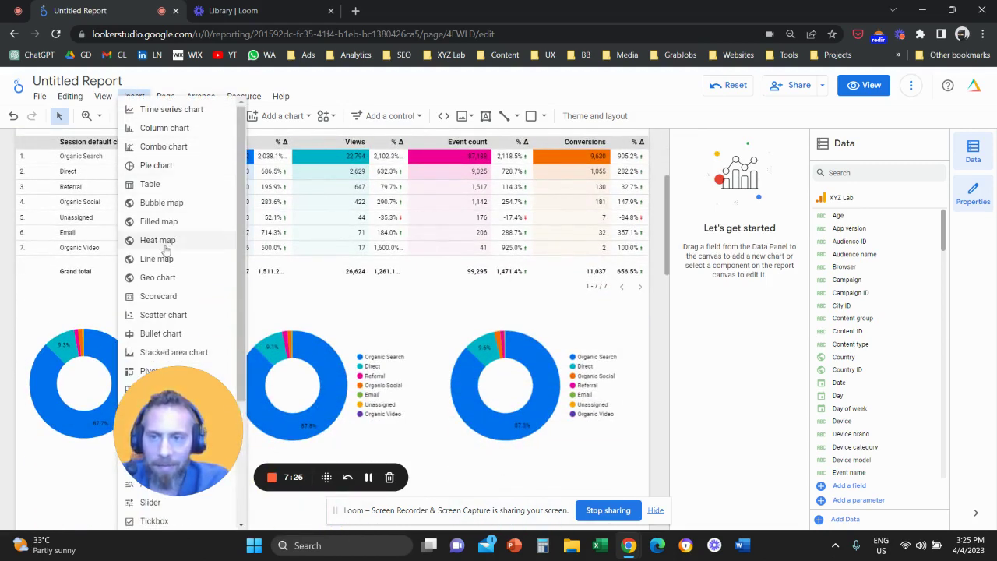
scroll(198, 399, down, 3)
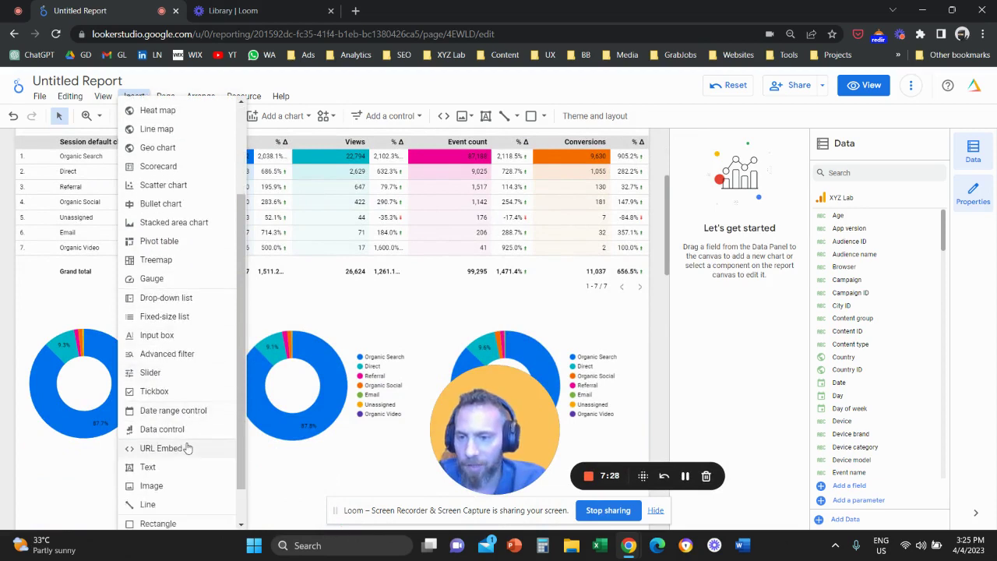
click(156, 465)
drag(115, 306, 199, 321)
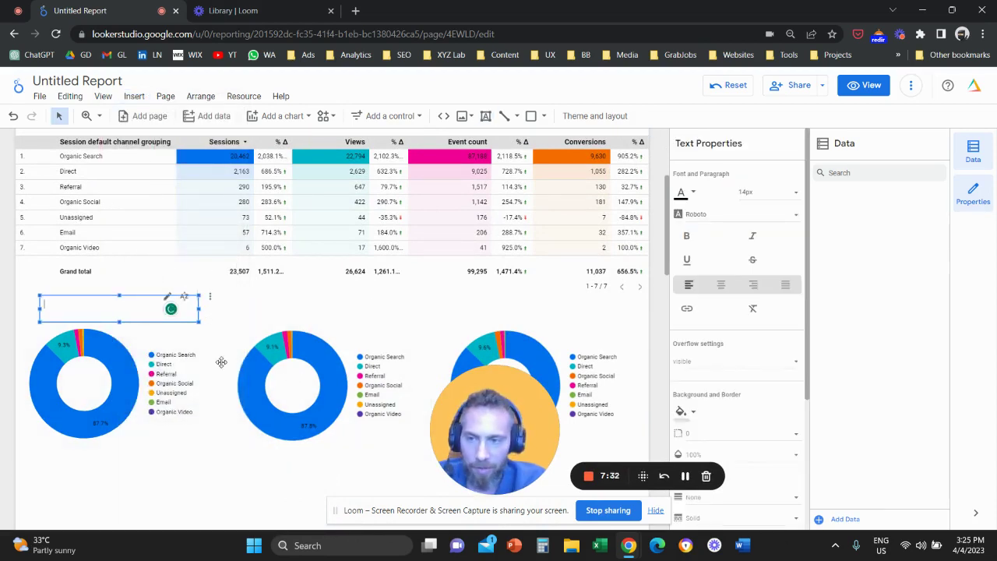
text(Where is)
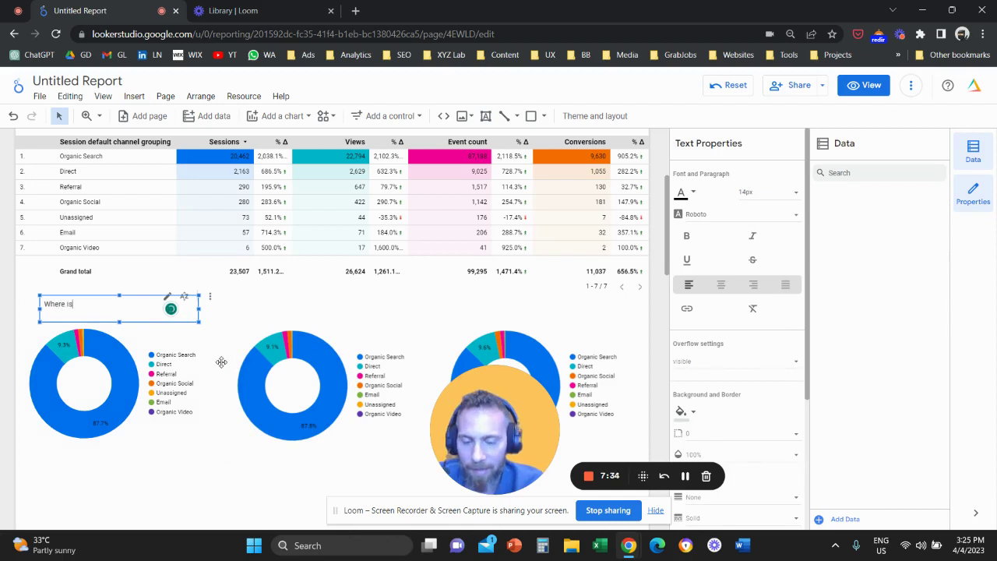
text( the traffic co)
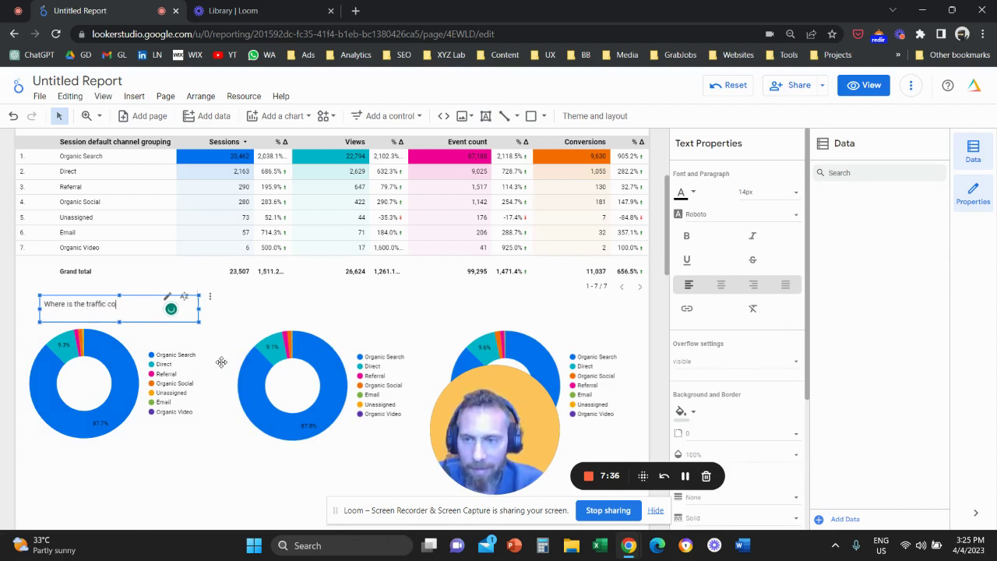
text(ming from?)
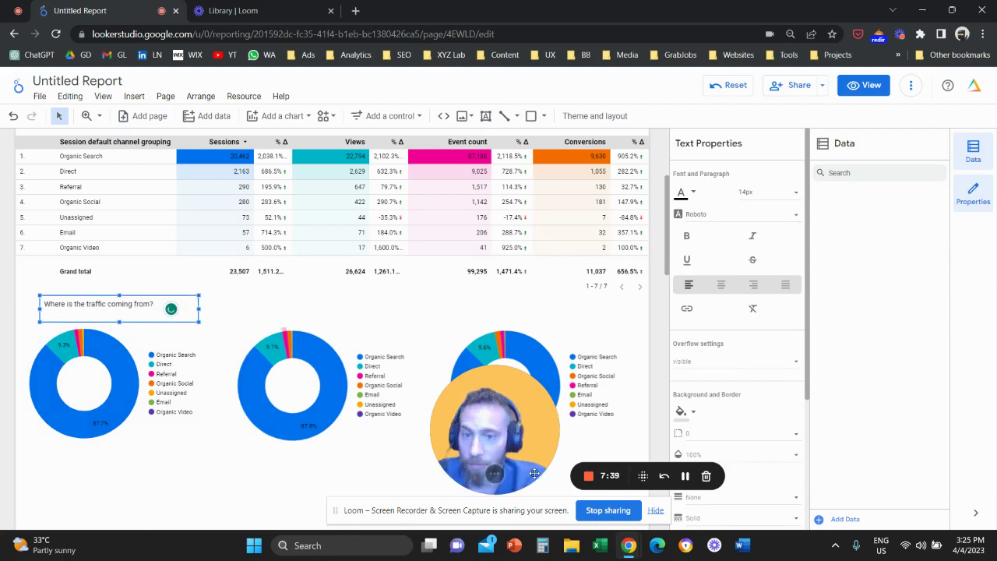
drag(534, 473, 315, 480)
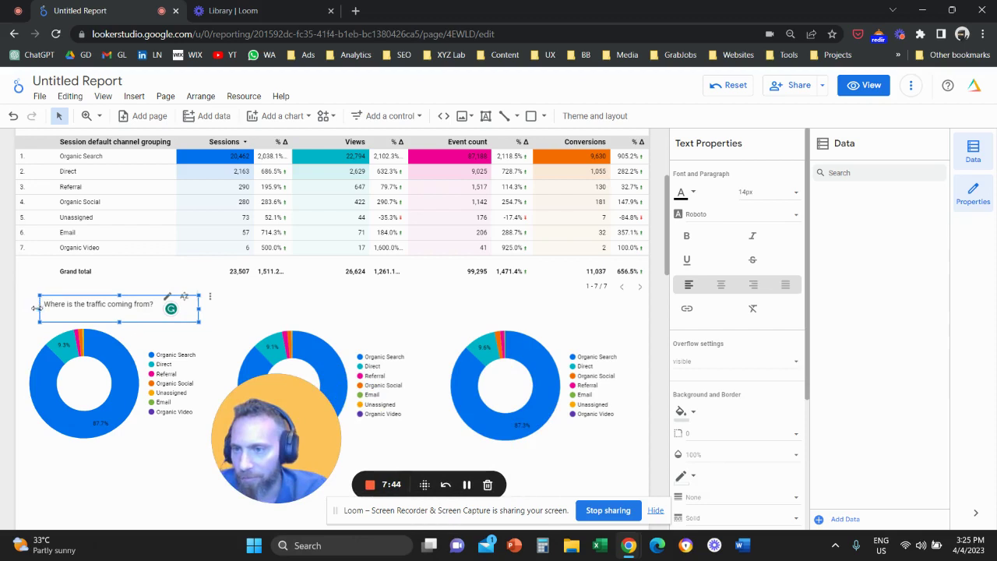
Make the traffic heading bold, centred and 20px, and narrow its text box to about the donut's width
click(686, 237)
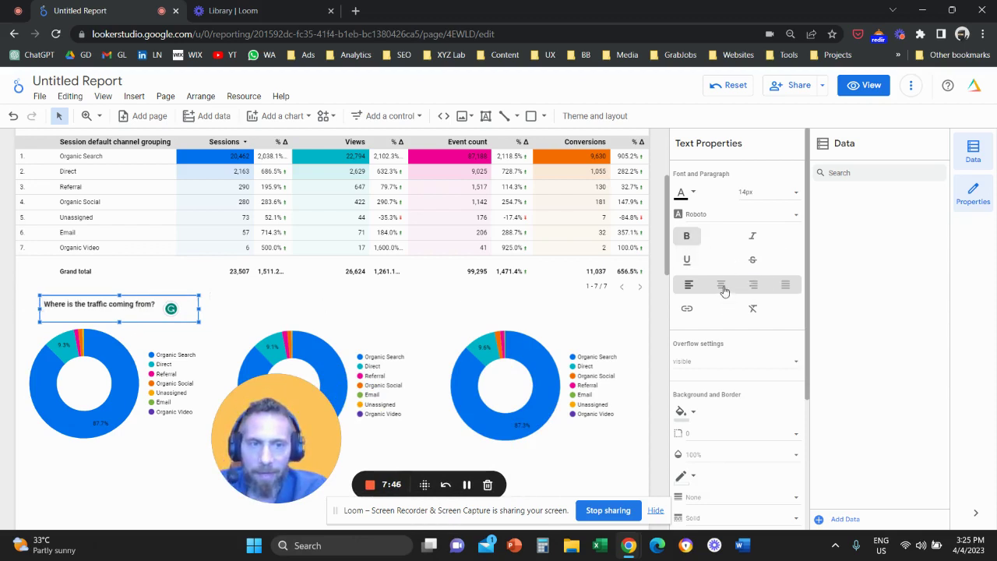
click(722, 287)
click(767, 195)
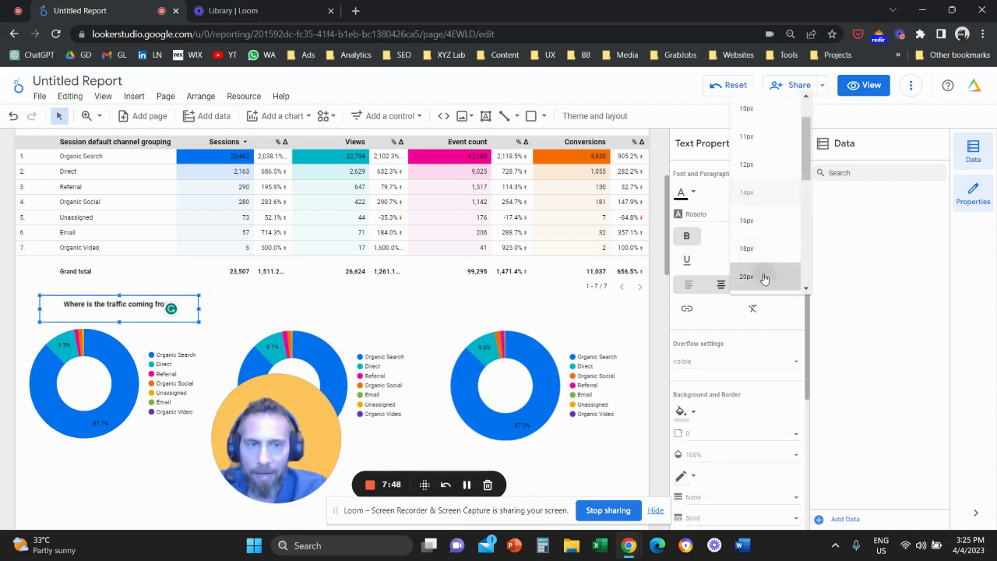
click(765, 279)
drag(198, 310, 148, 311)
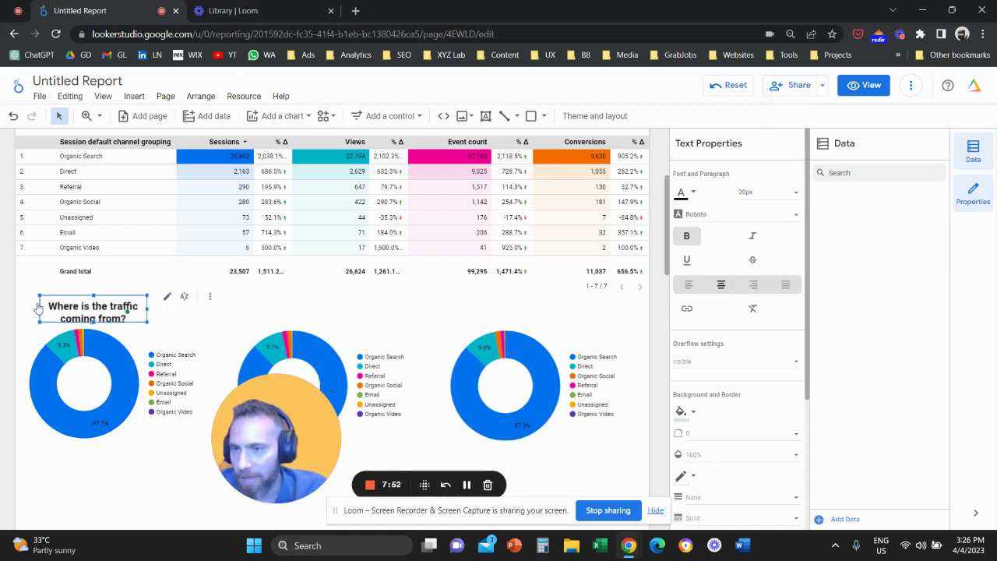
Place a copy of the heading above the second donut and change its text to "Where are the key actions coming from?"
drag(41, 301, 237, 332)
triple_click(277, 319)
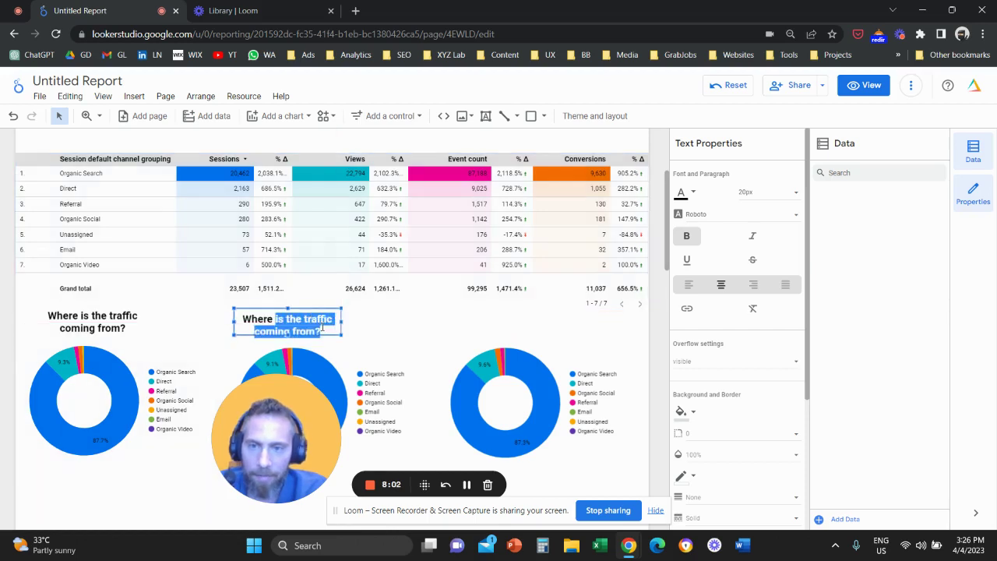
text(Where are the key actions c)
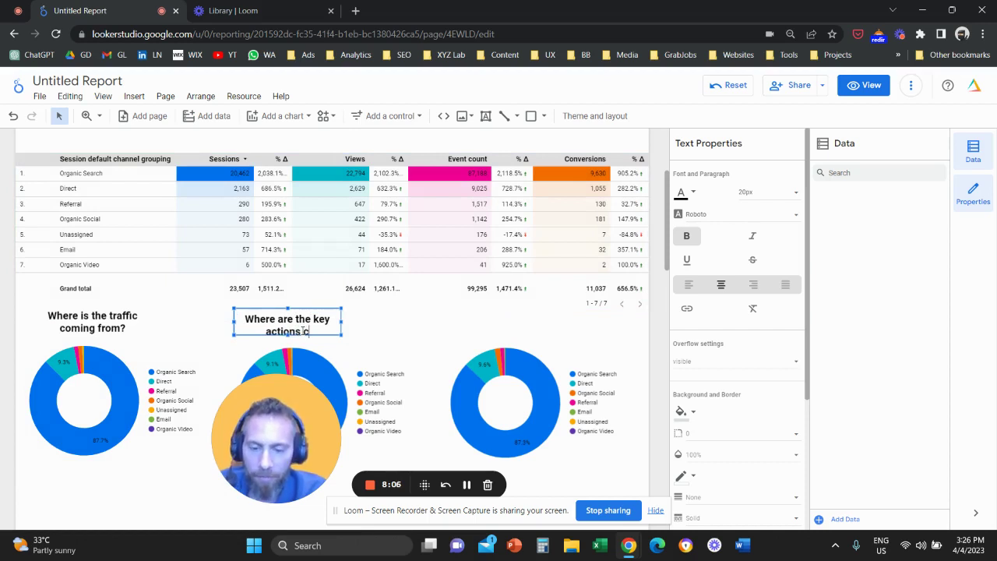
text(oming from>)
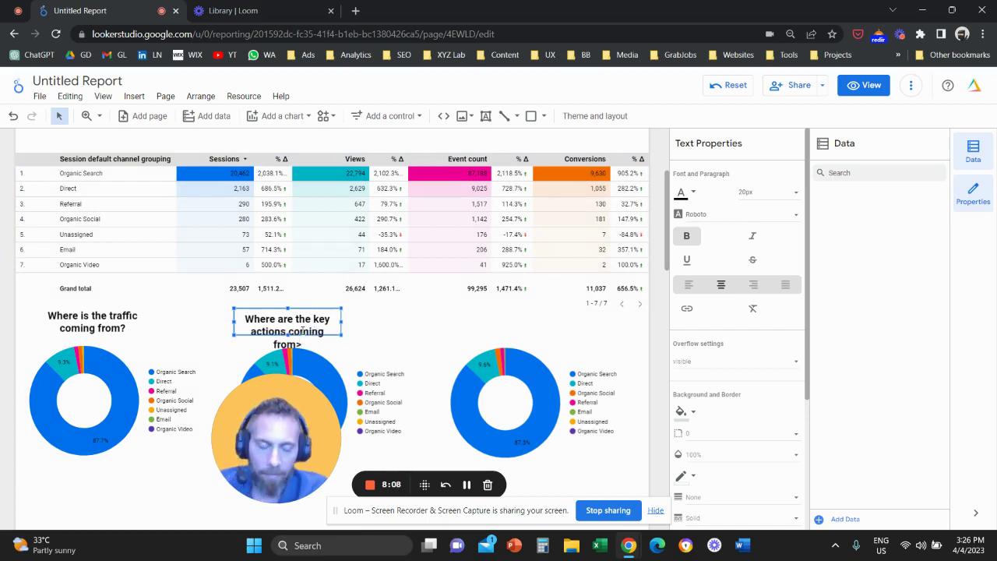
key(BackSpace)
text(?)
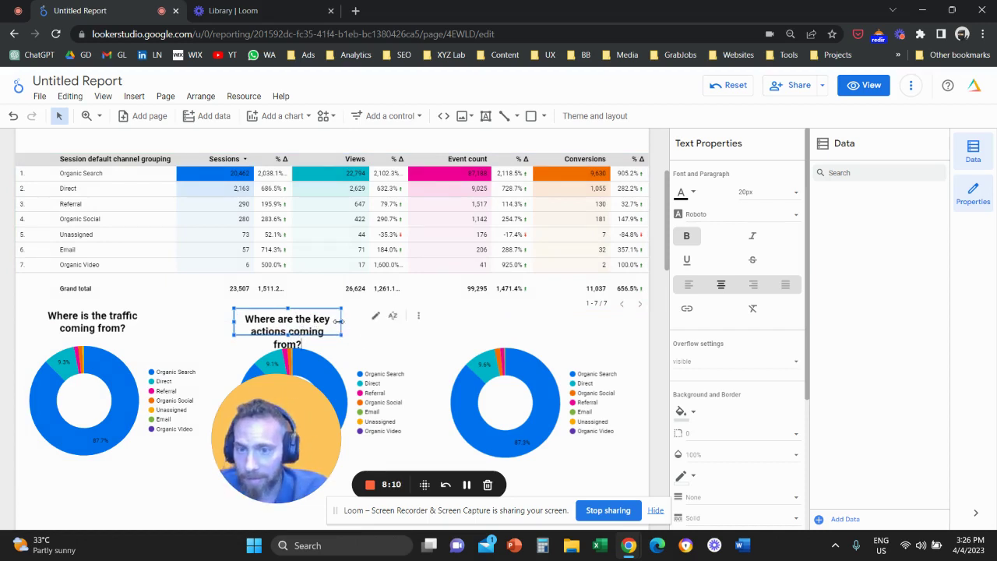
Place a copy of the widened key actions heading above the third donut and change its text to "Where are the business outcomes?"
drag(341, 321, 360, 321)
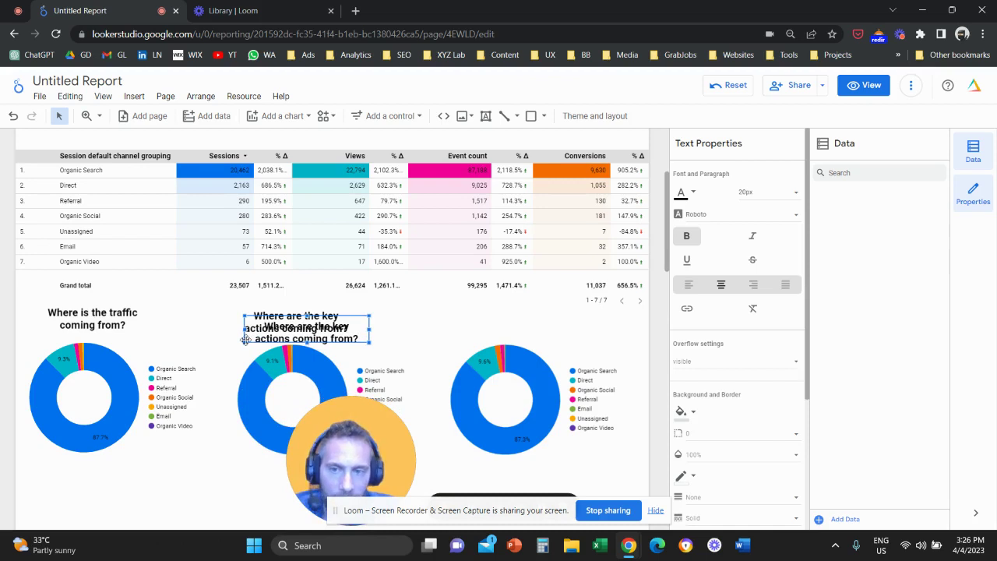
drag(268, 338, 449, 340)
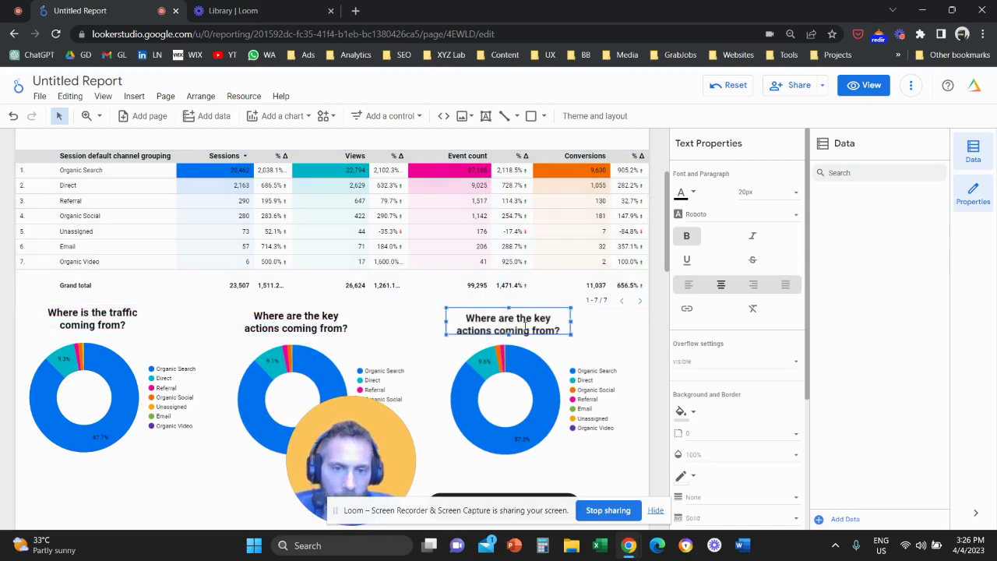
drag(534, 322, 566, 334)
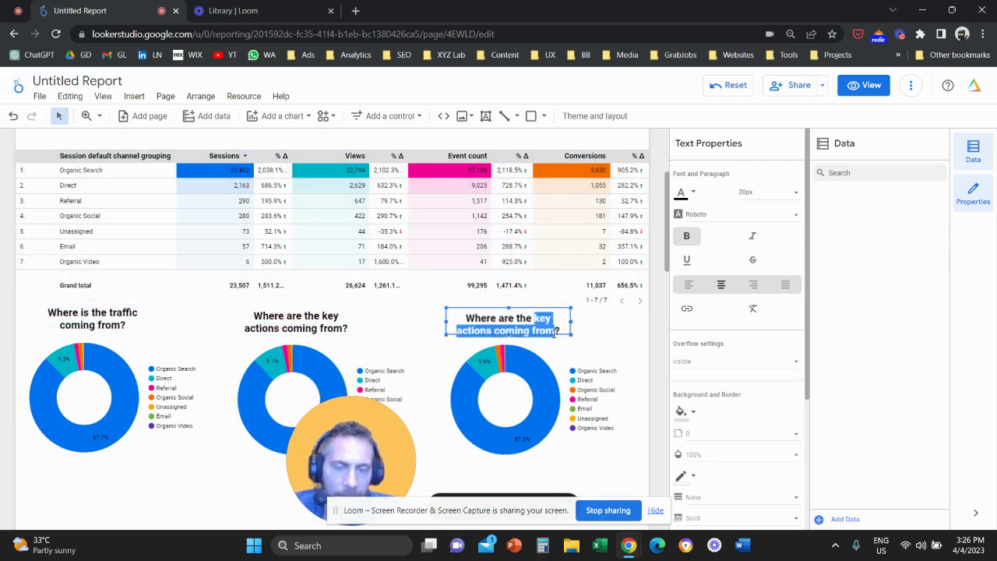
text(business)
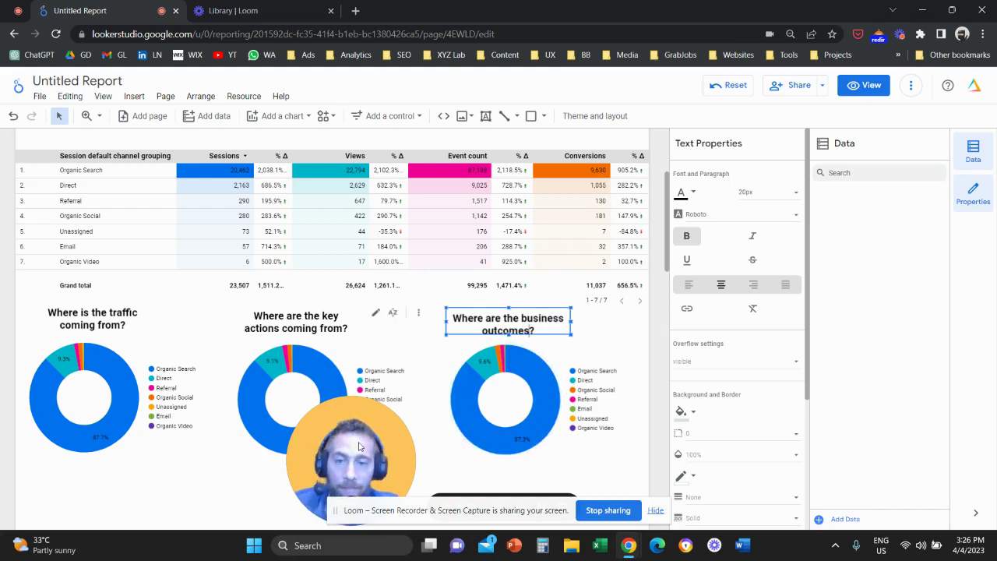
drag(361, 473, 341, 391)
scroll(433, 468, down, 2)
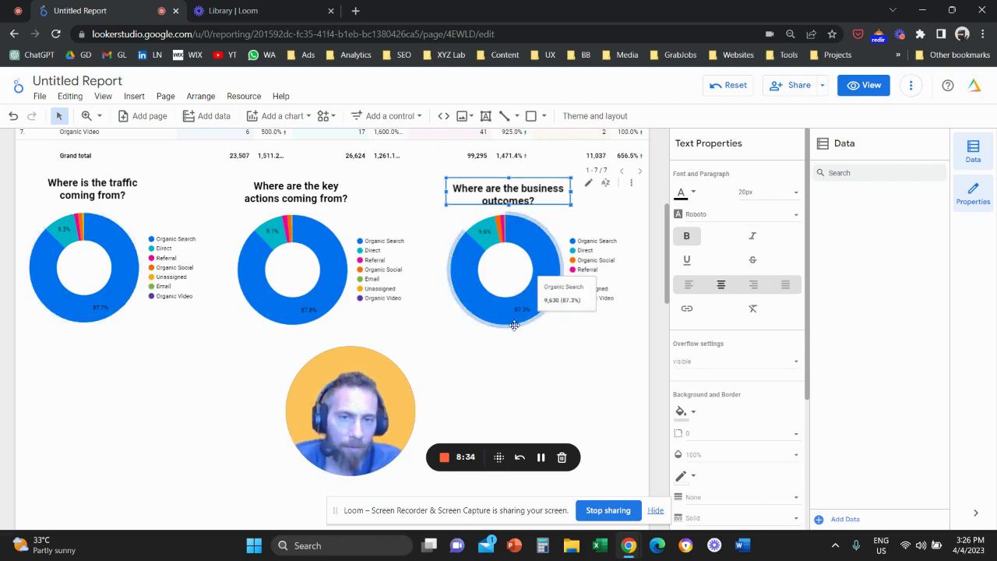
click(516, 361)
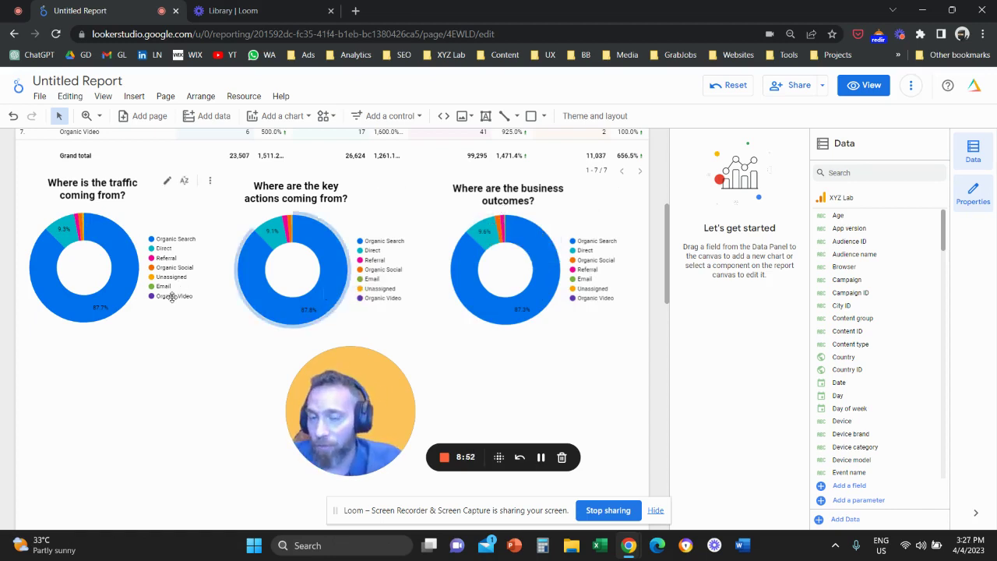
Move the first donut chart and its heading down slightly together, in line with the other two charts
scroll(205, 368, up, 3)
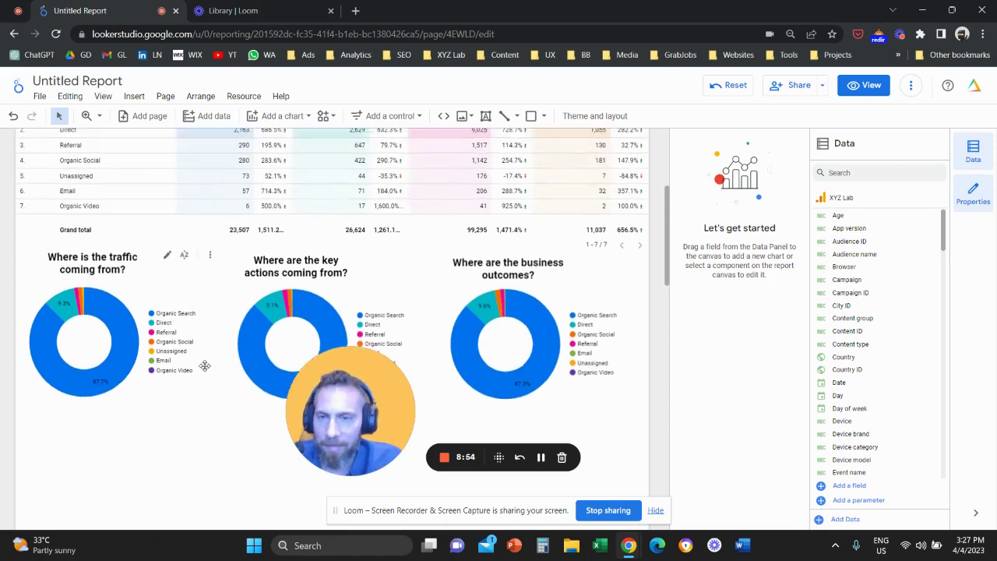
scroll(134, 319, down, 1)
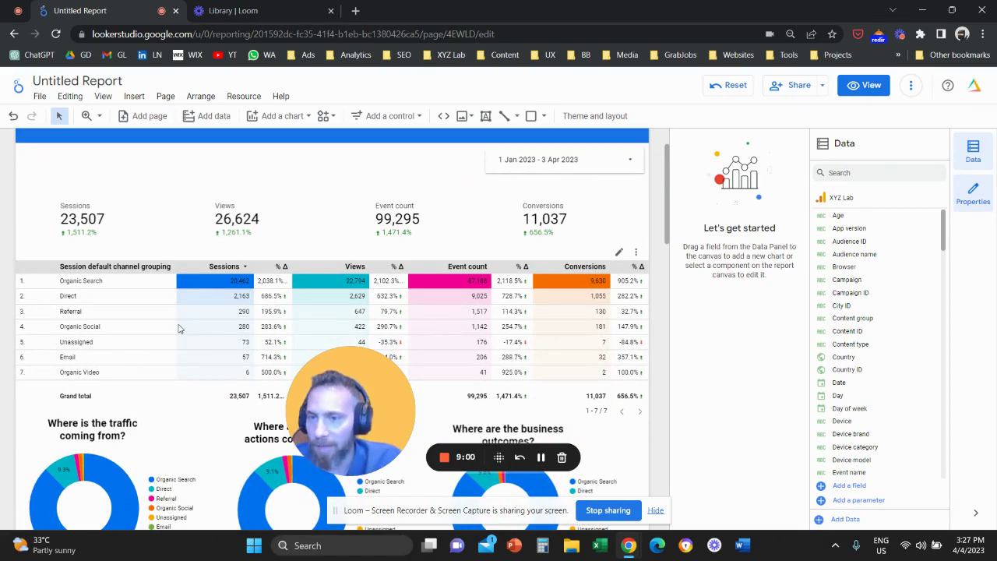
scroll(175, 320, down, 3)
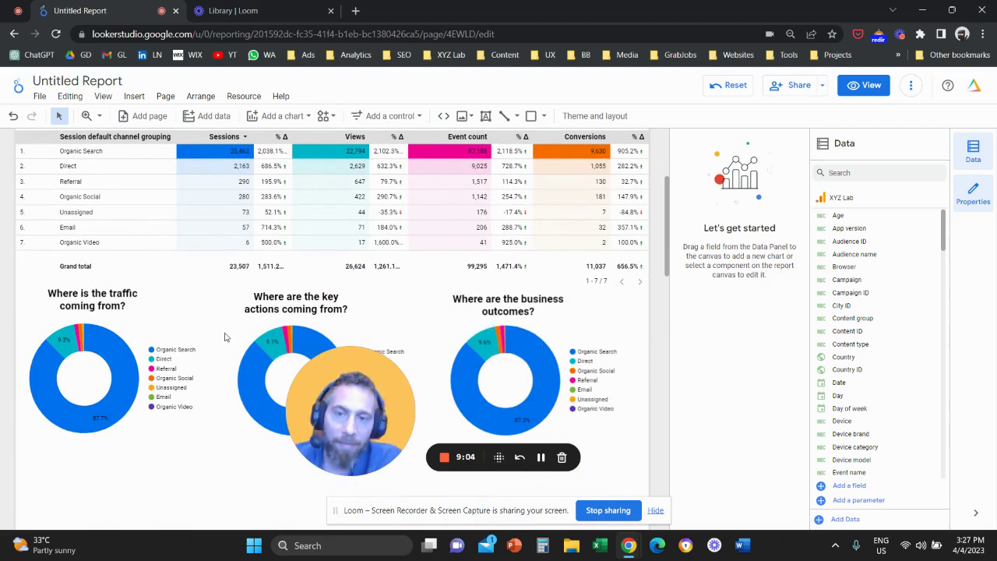
scroll(224, 337, up, 3)
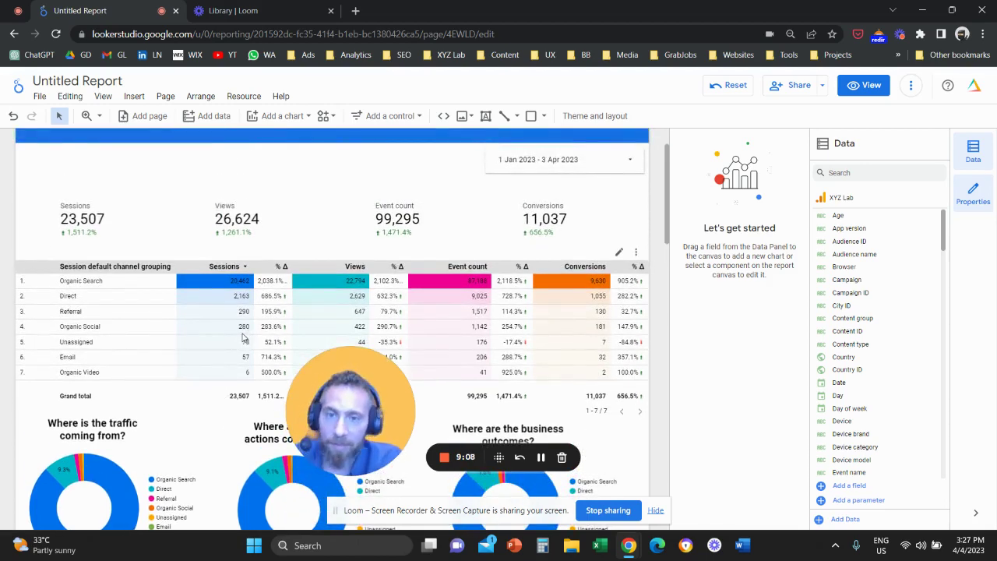
scroll(243, 333, down, 4)
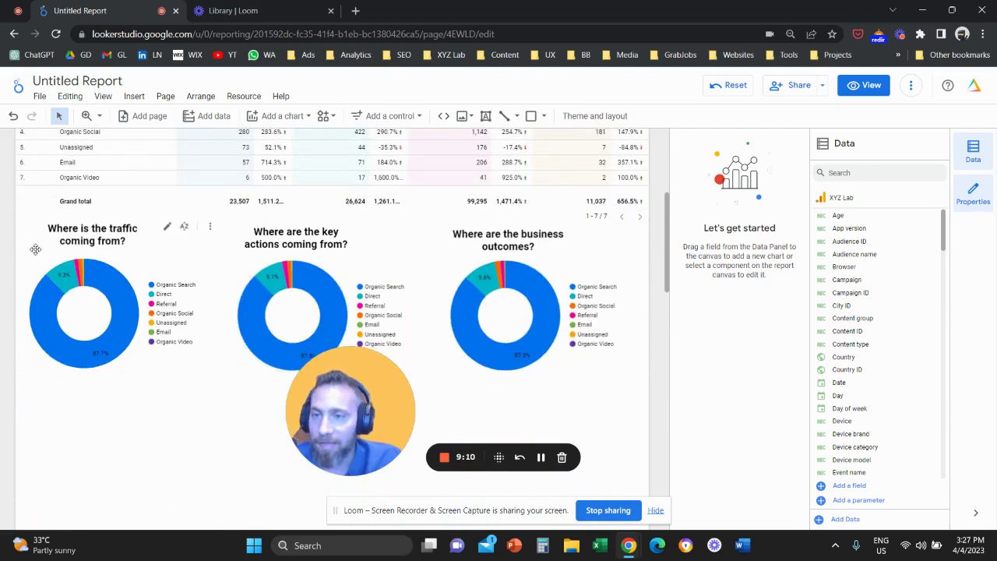
drag(141, 337, 142, 337)
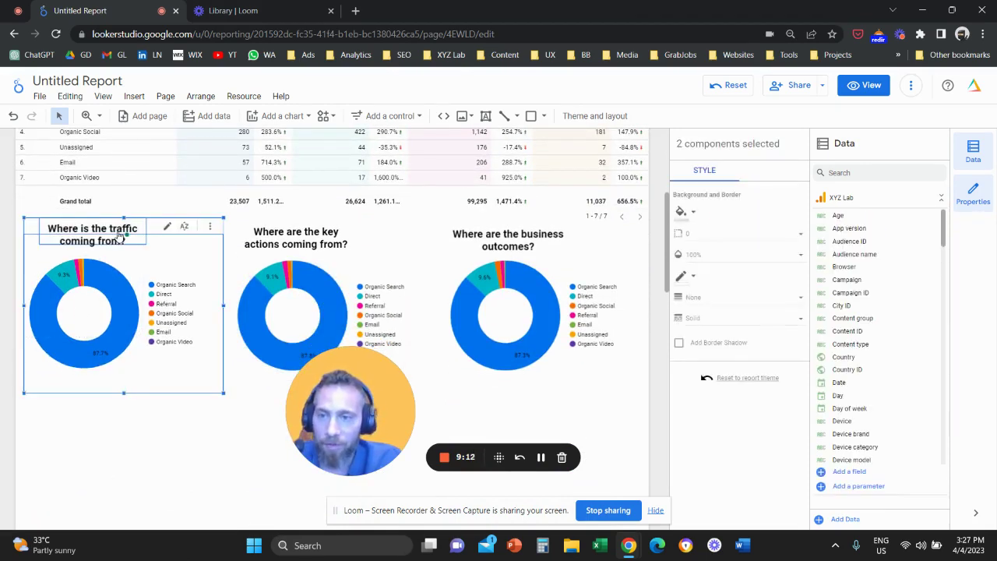
drag(118, 240, 119, 246)
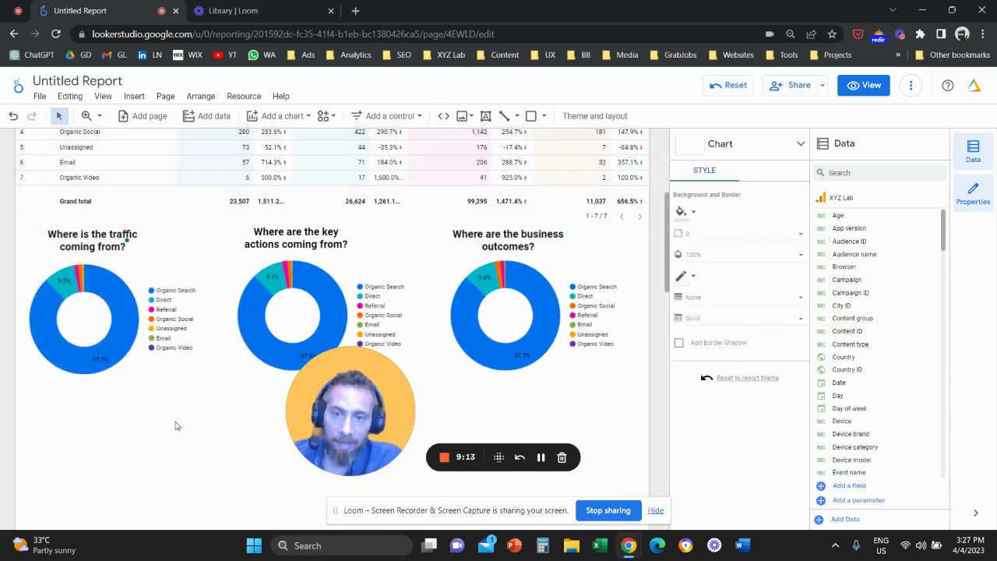
click(178, 423)
Add a blank page to the report and duplicate the first page containing the channel analysis
scroll(178, 424, up, 4)
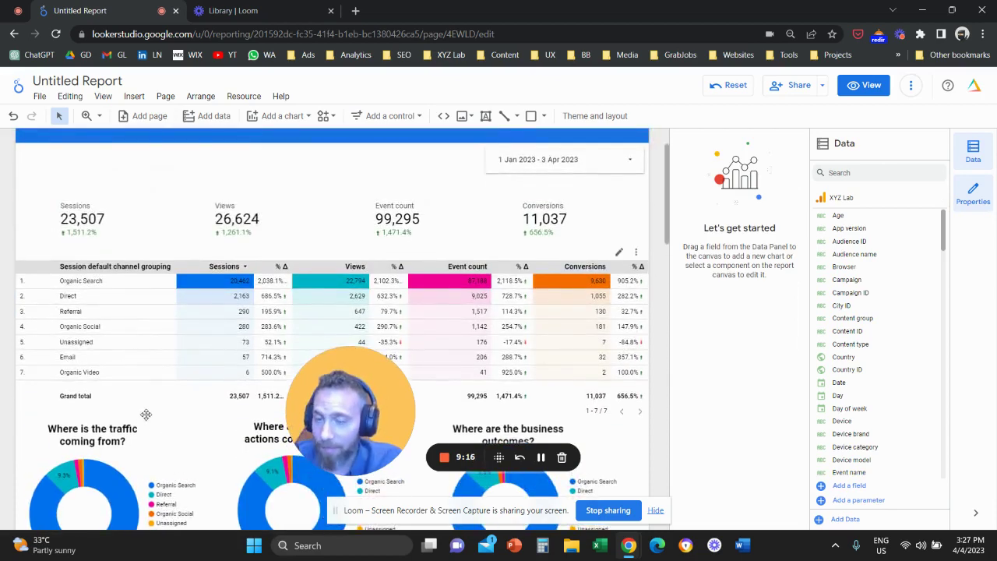
scroll(143, 419, up, 2)
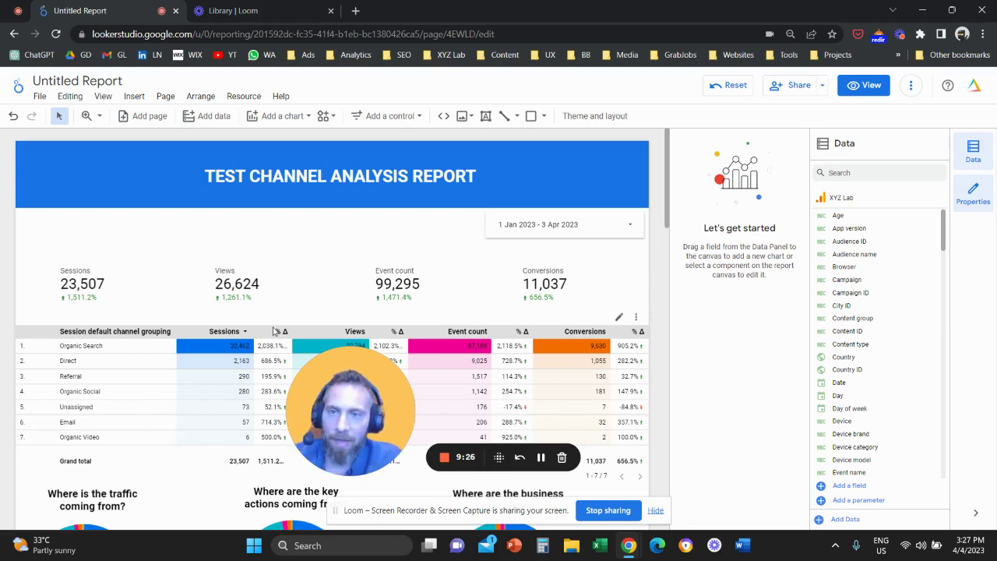
click(148, 117)
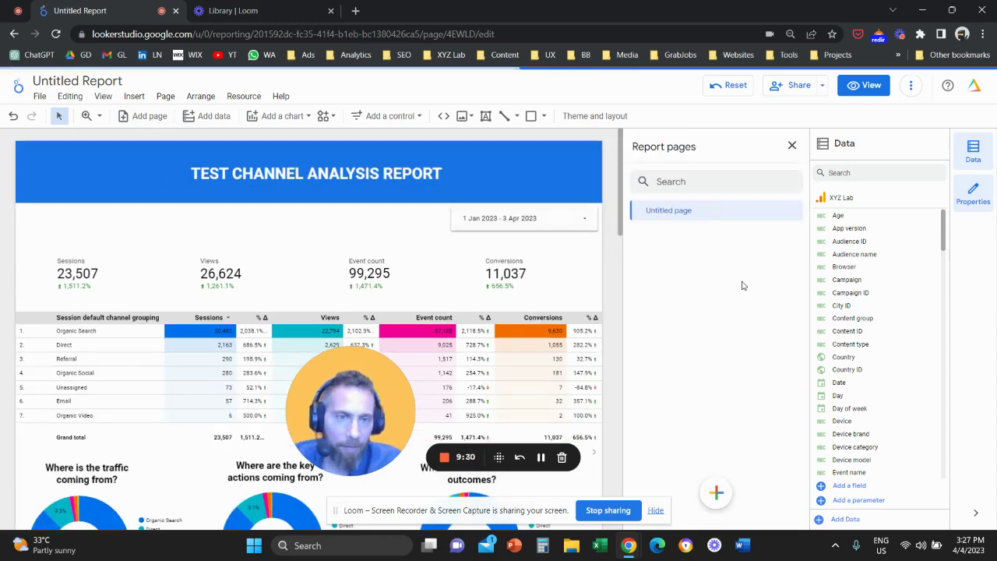
click(793, 211)
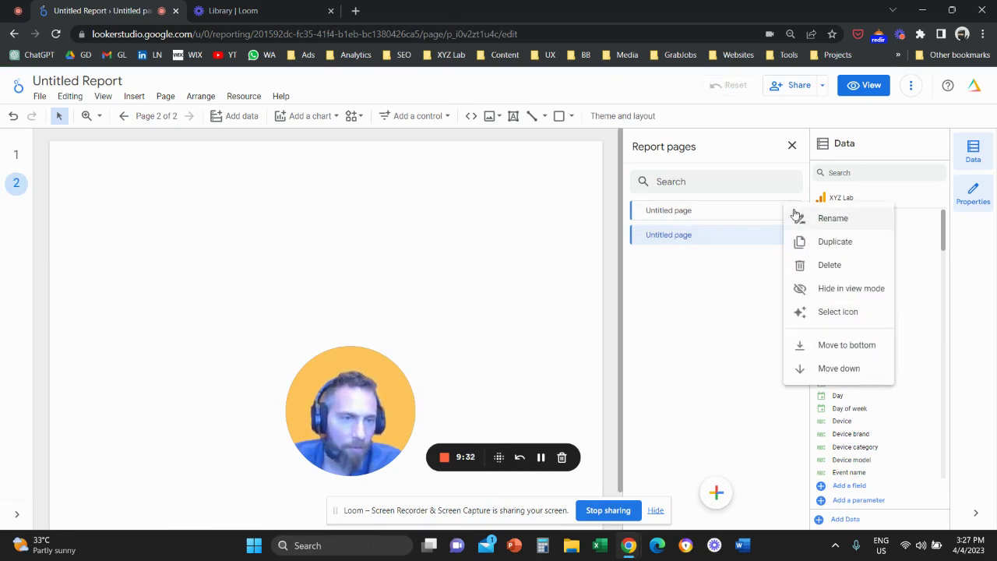
key(Escape)
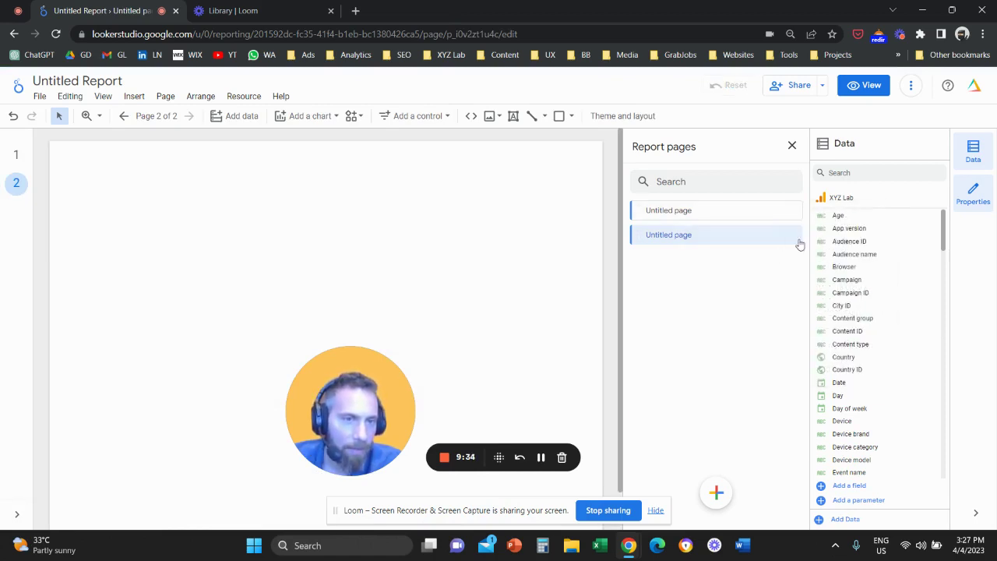
click(793, 211)
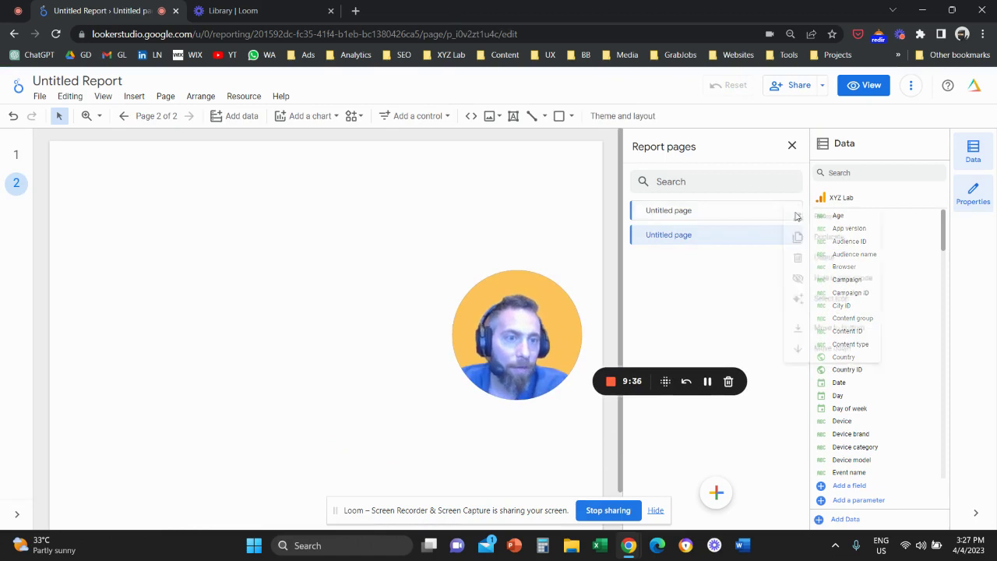
click(775, 241)
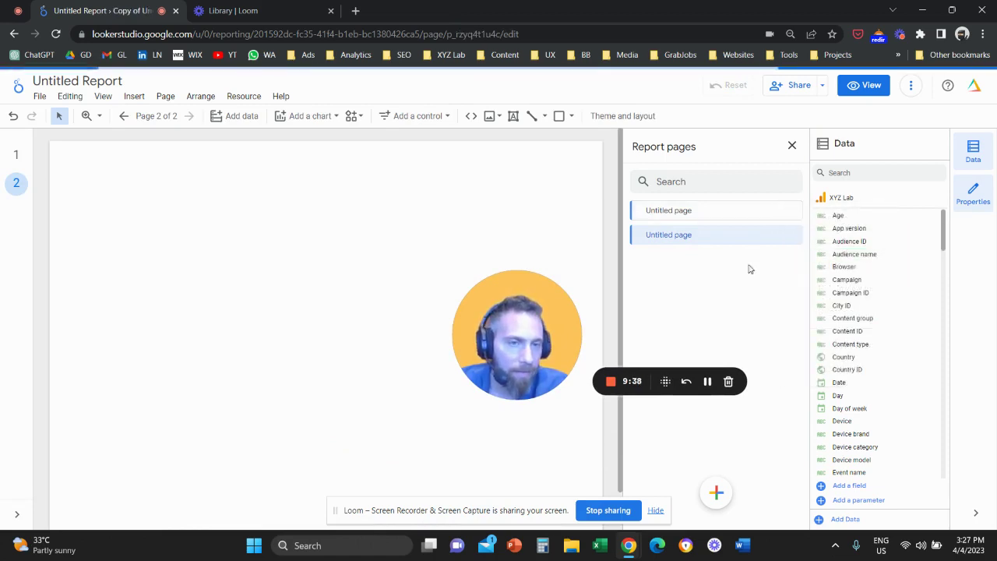
Rename the first page as "Channel Performance Overview" and its copy as "Channel Performance Deep Dive"
click(794, 211)
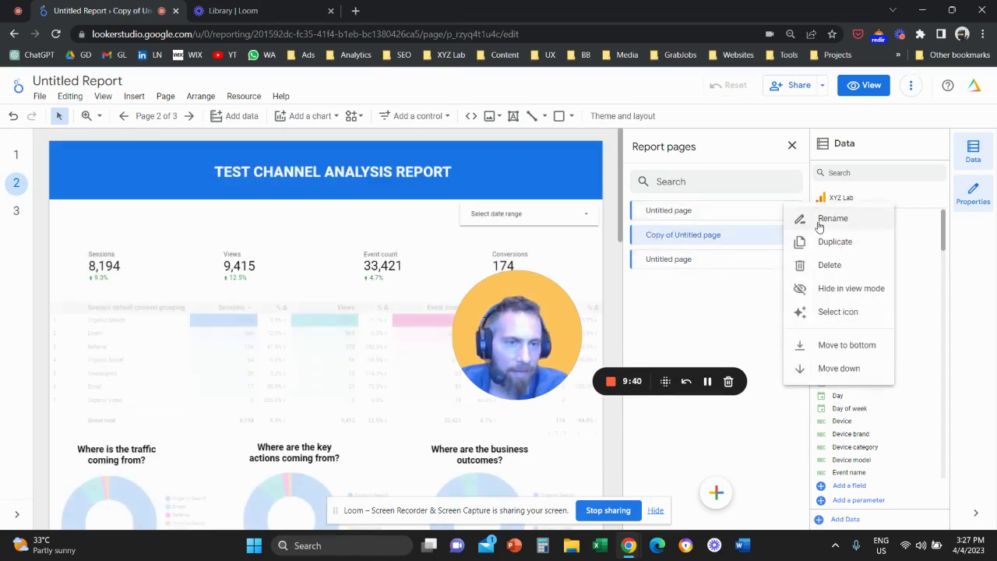
key(Escape)
text(Channel Performance Overview)
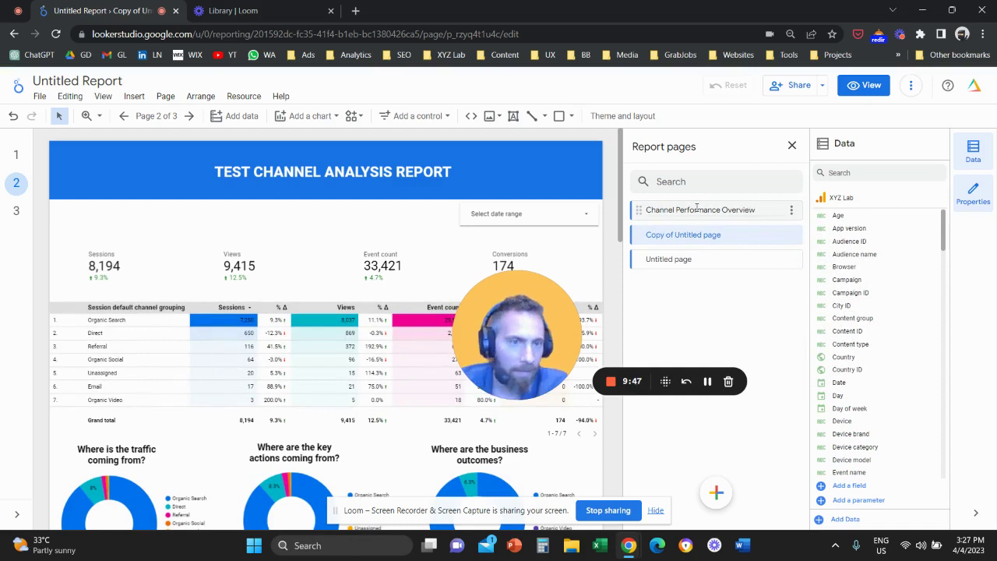
click(791, 235)
click(829, 240)
triple_click(714, 236)
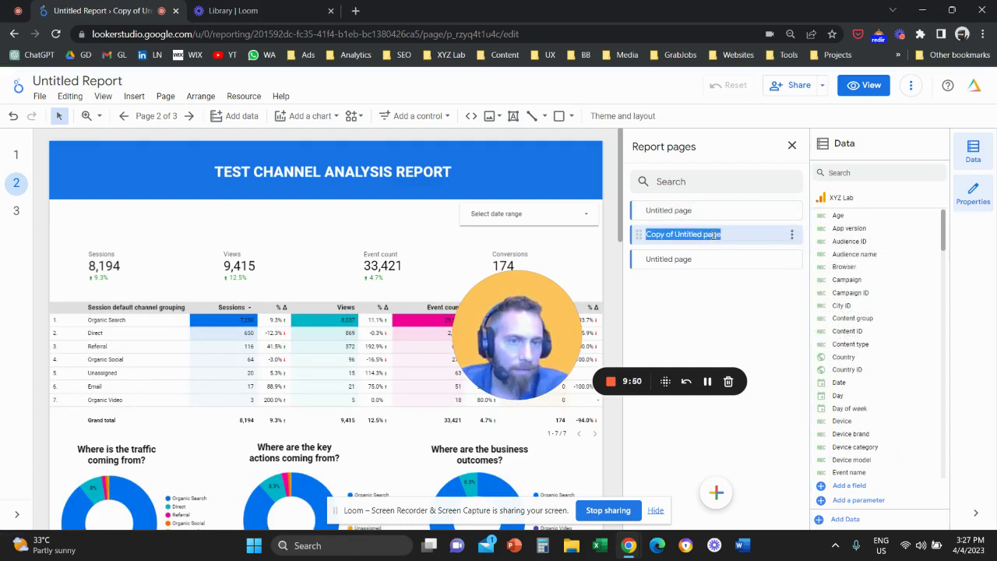
text(Channel Performance Deep Dive)
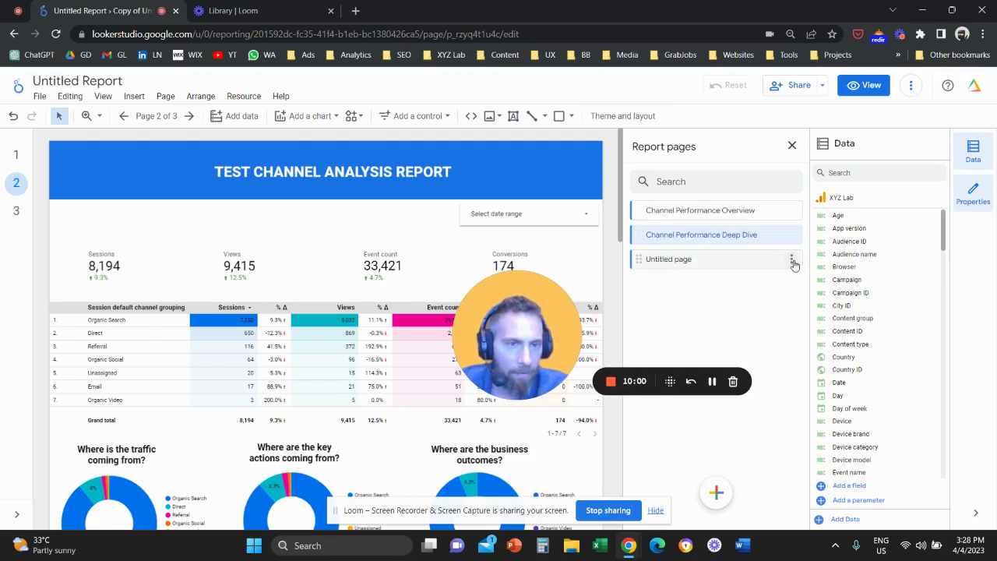
Delete the blank untitled page and close the list of report pages
click(793, 259)
click(849, 322)
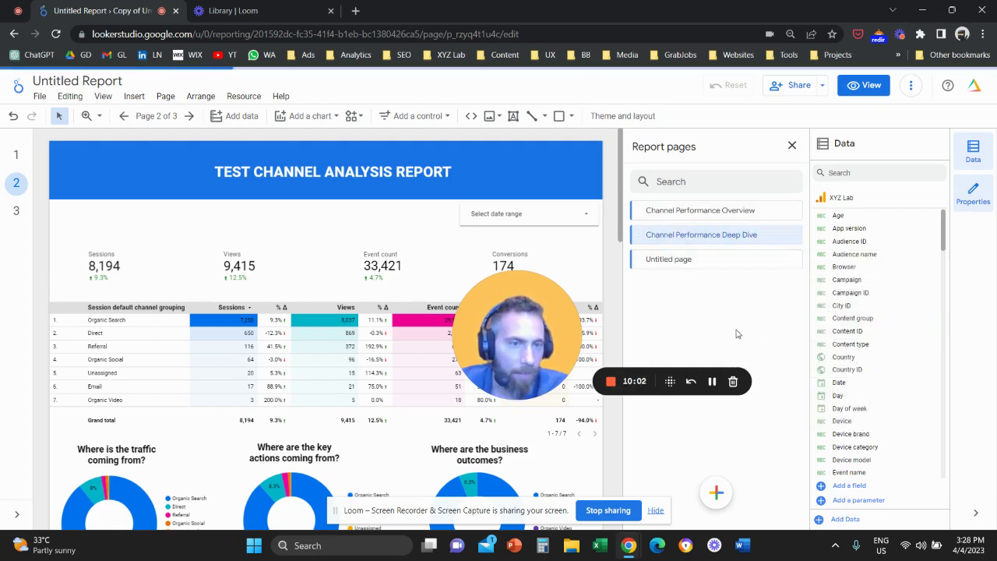
drag(568, 311, 674, 335)
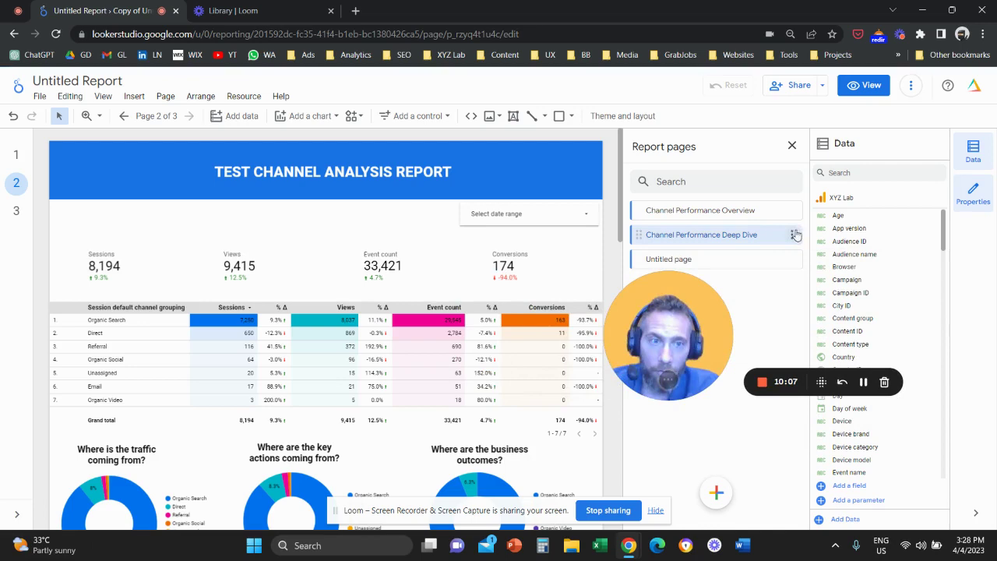
click(791, 146)
Try to replace the channel table's dimension with Source on the Channel Performance Deep Dive page
click(516, 333)
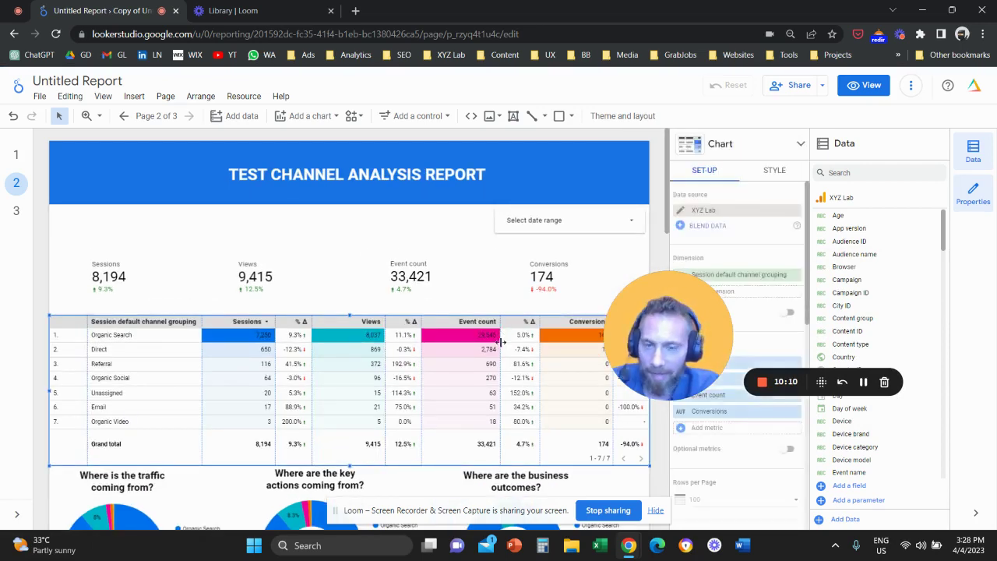
drag(633, 348, 501, 386)
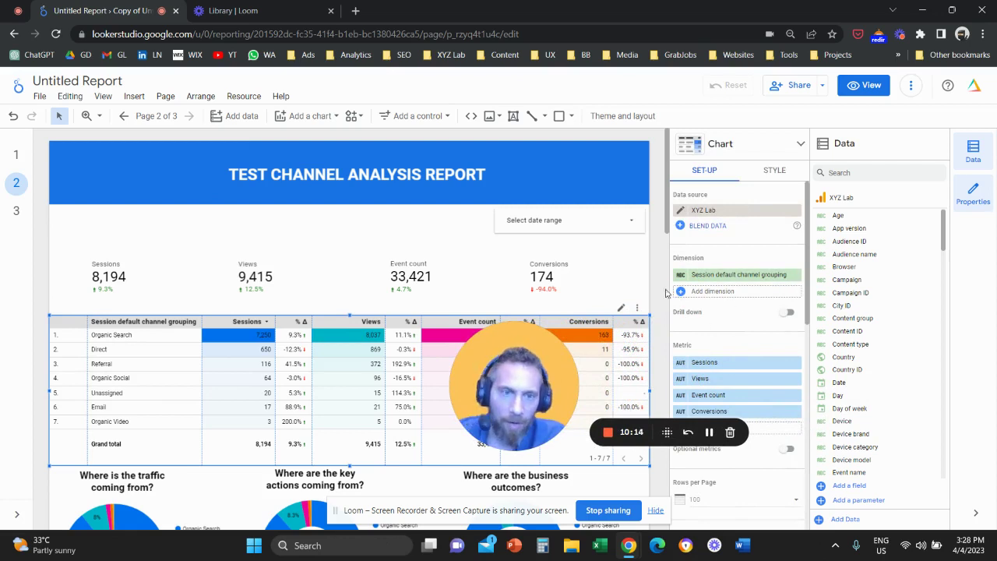
click(733, 275)
text(s)
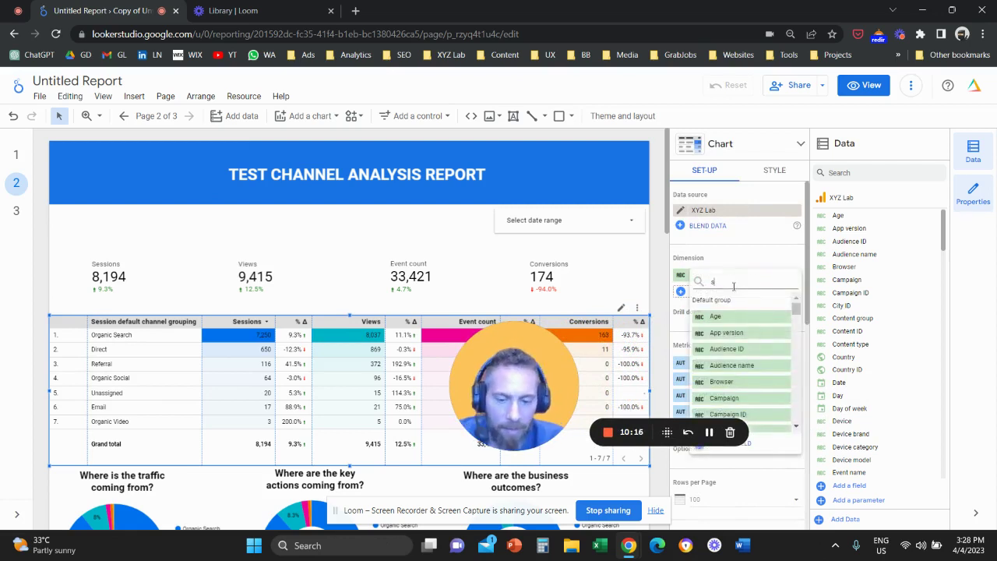
text(ourc)
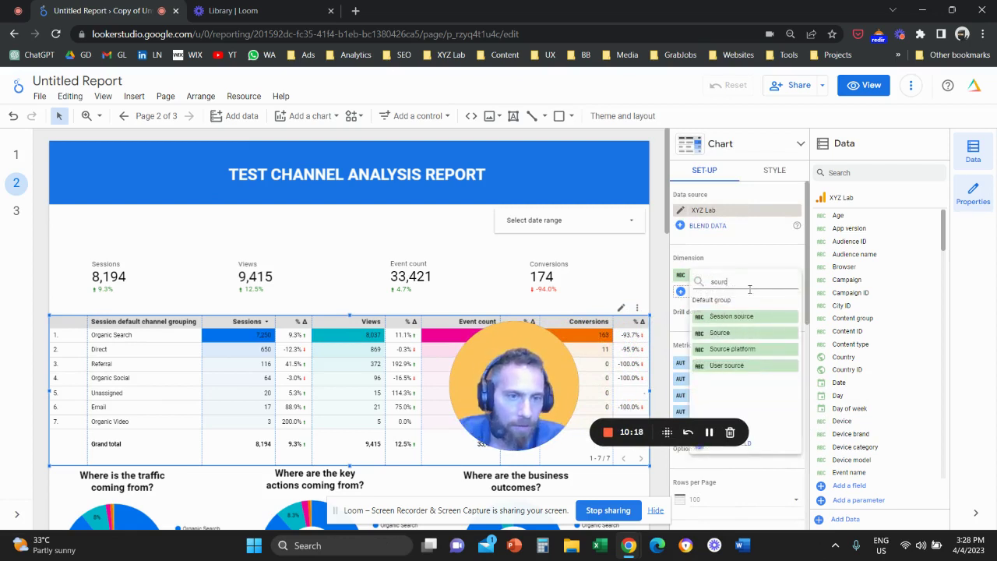
key(BackSpace)
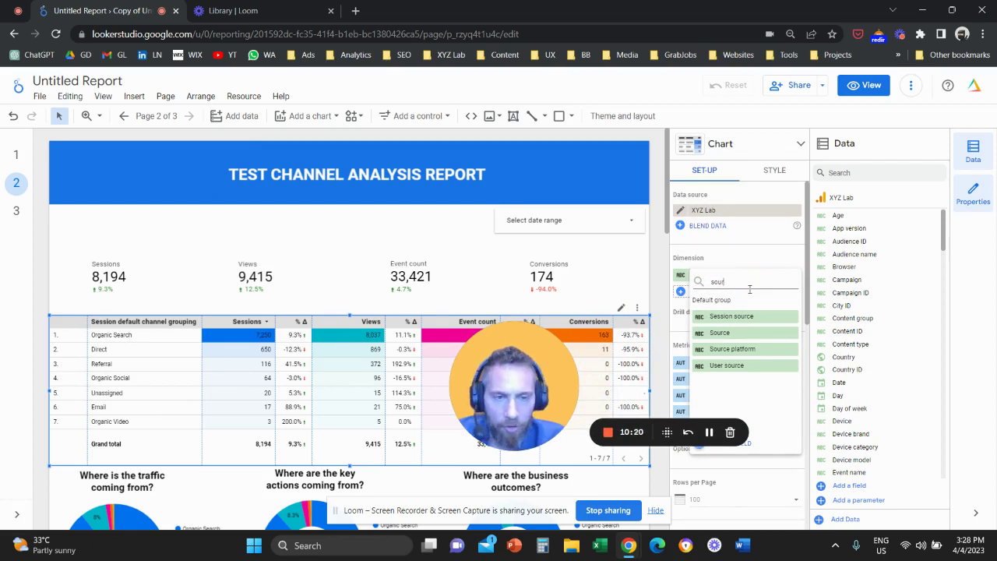
click(750, 334)
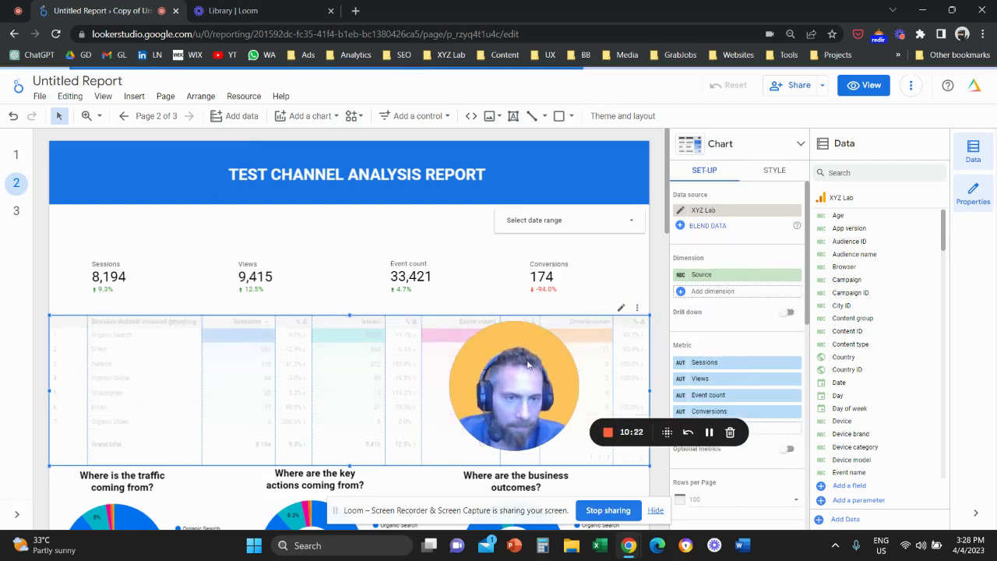
drag(528, 365, 596, 377)
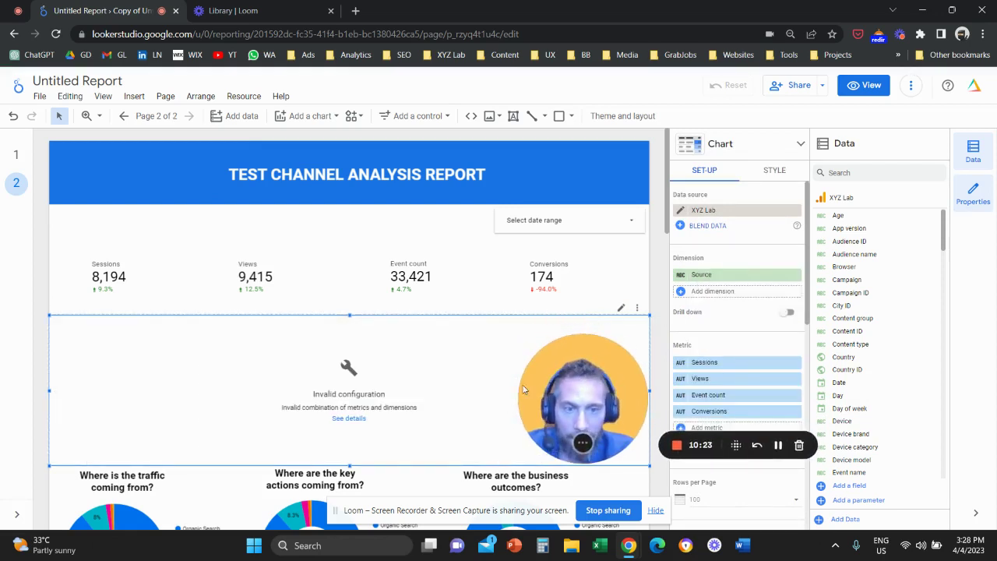
Set the dimension of the table on the deep dive page to Session source
click(718, 282)
text(session)
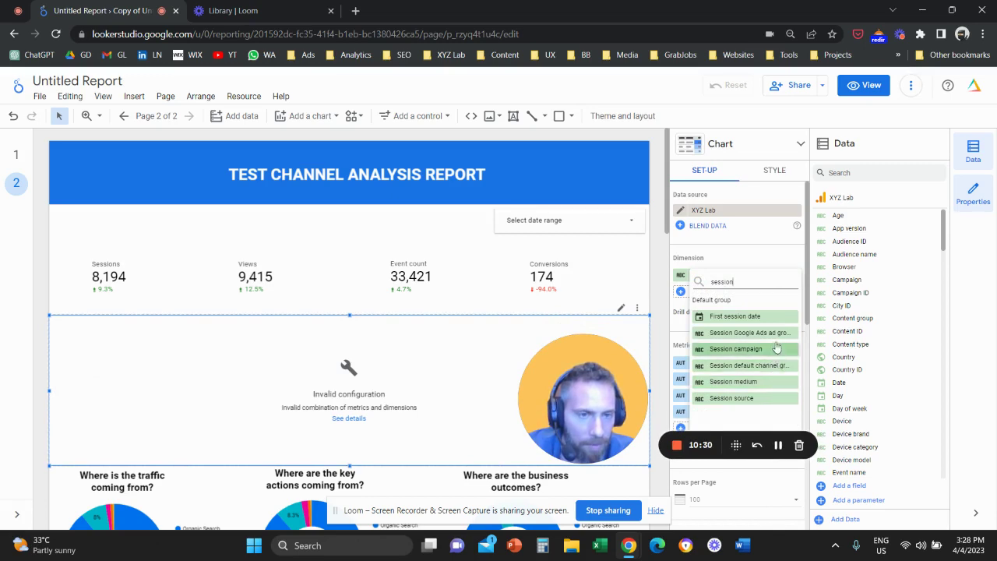
click(732, 398)
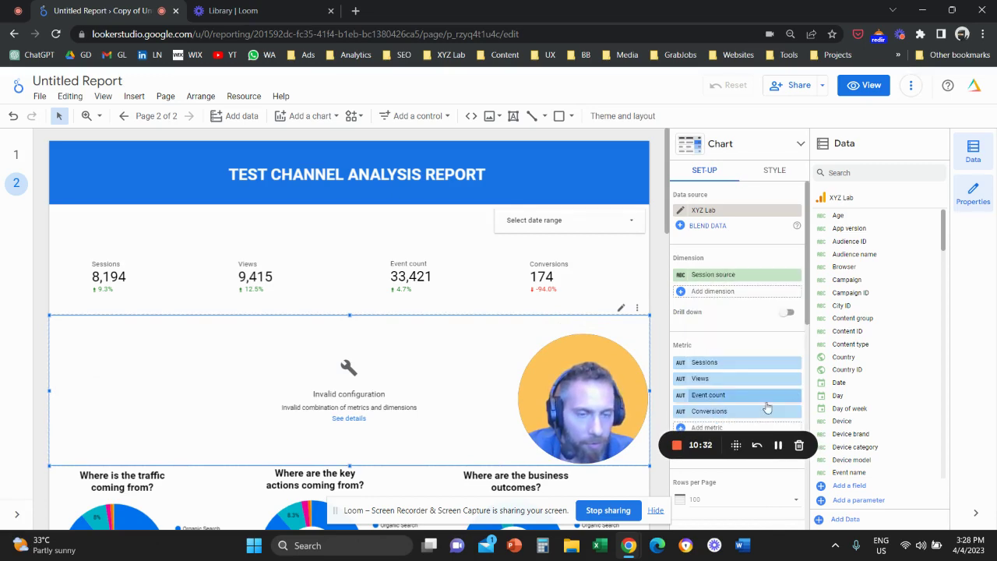
Set the dimension of the "Where is the traffic coming from?" donut chart to Session source
scroll(448, 331, down, 3)
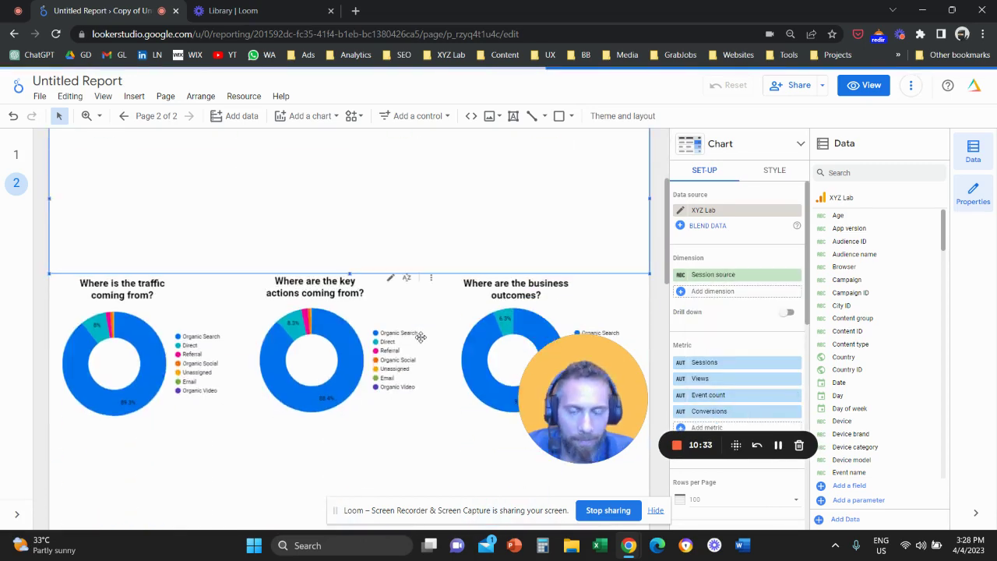
click(198, 319)
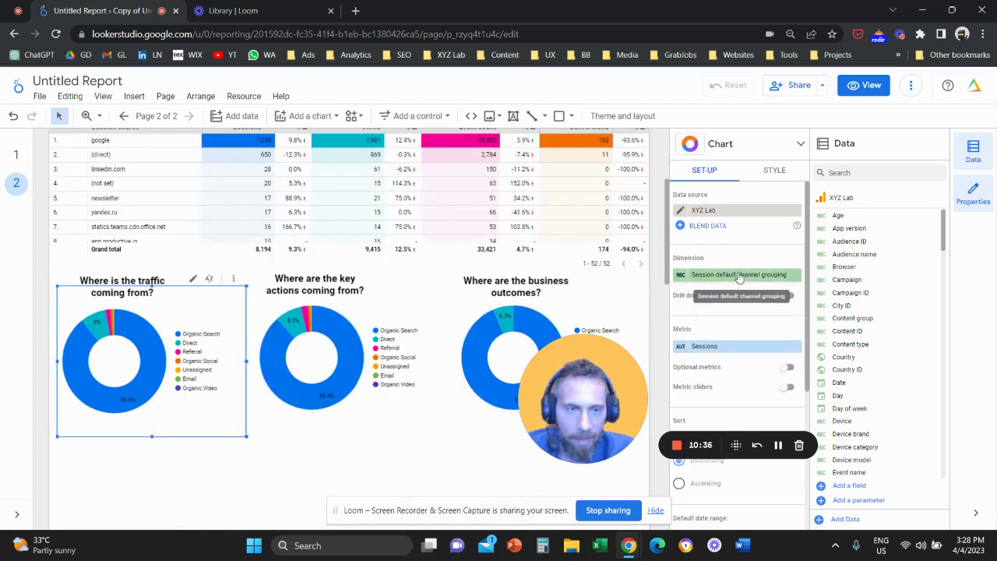
click(729, 274)
text(session)
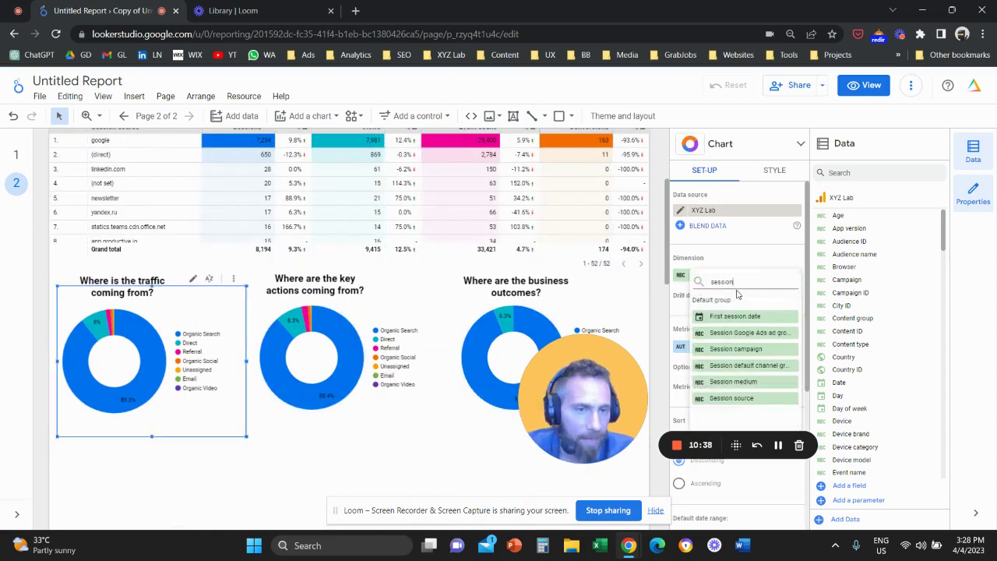
click(736, 398)
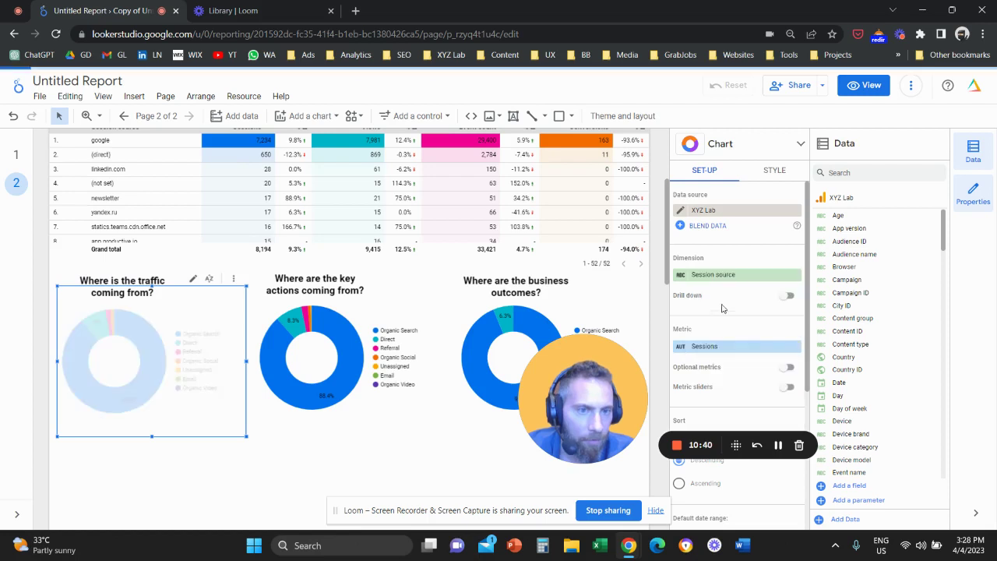
Set the dimension of the "Where are the key actions coming from?" donut chart to Session source
click(335, 366)
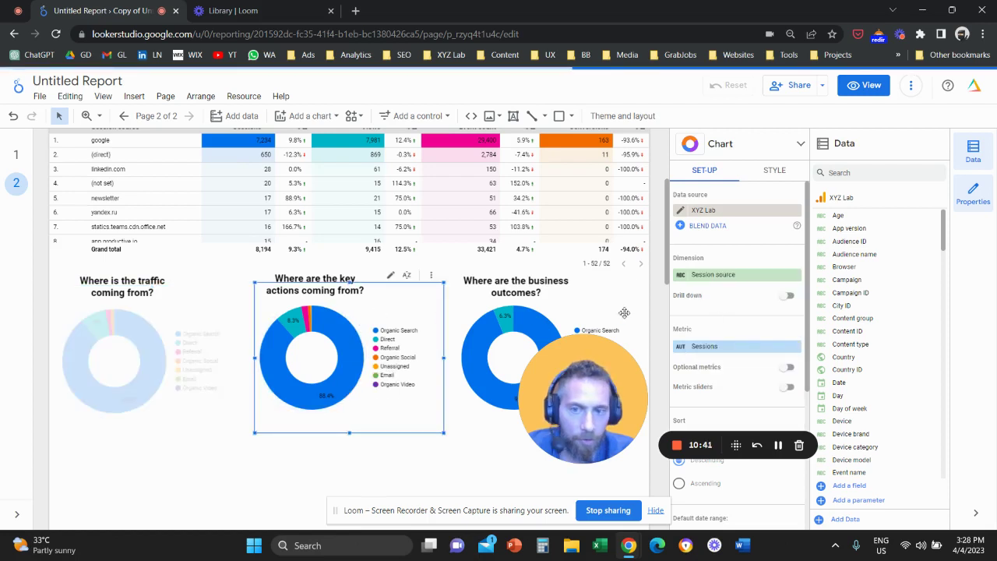
click(732, 274)
scroll(740, 386, down, 2)
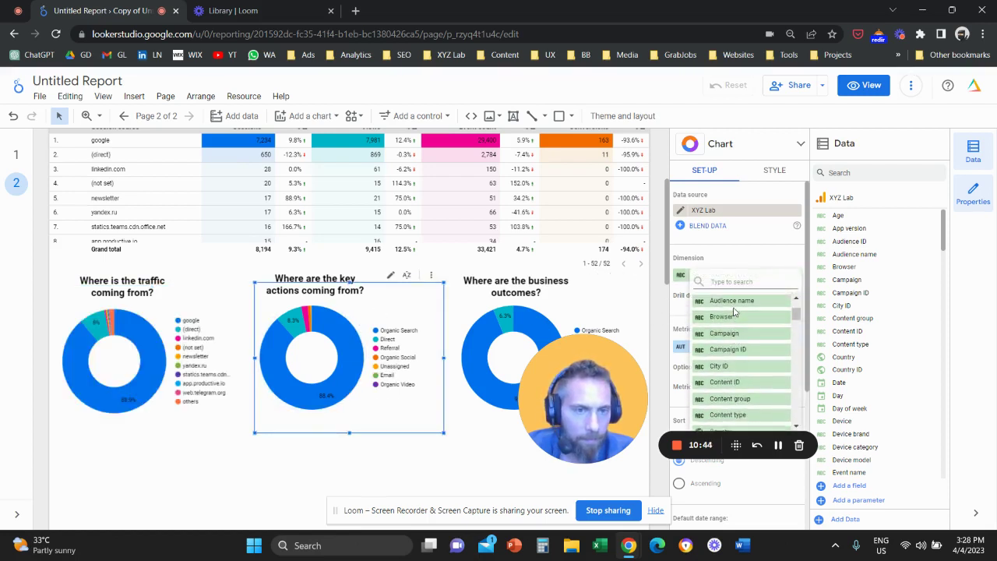
text(session)
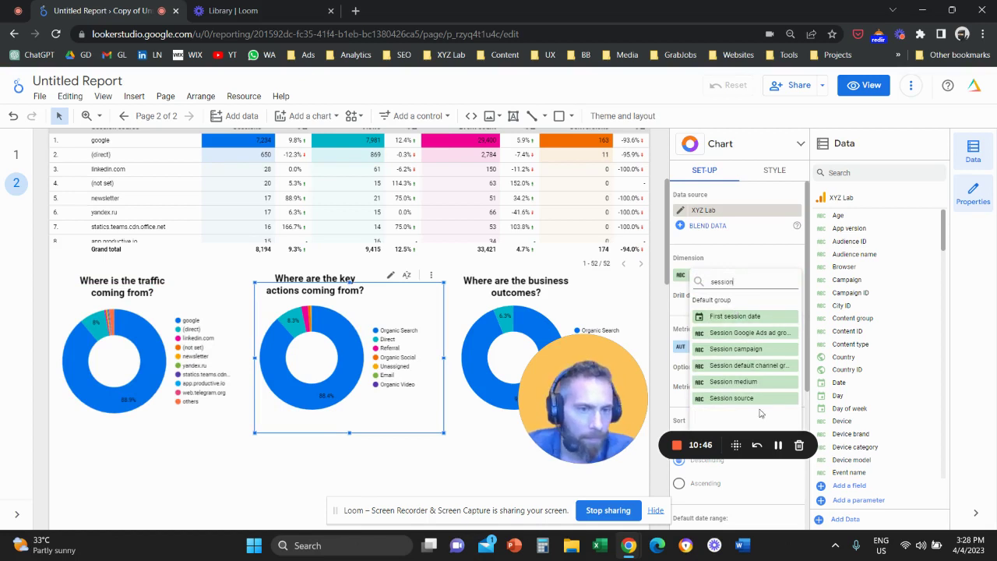
click(732, 398)
Set the dimension of the "Where are the business outcomes?" donut chart to Session source
click(588, 301)
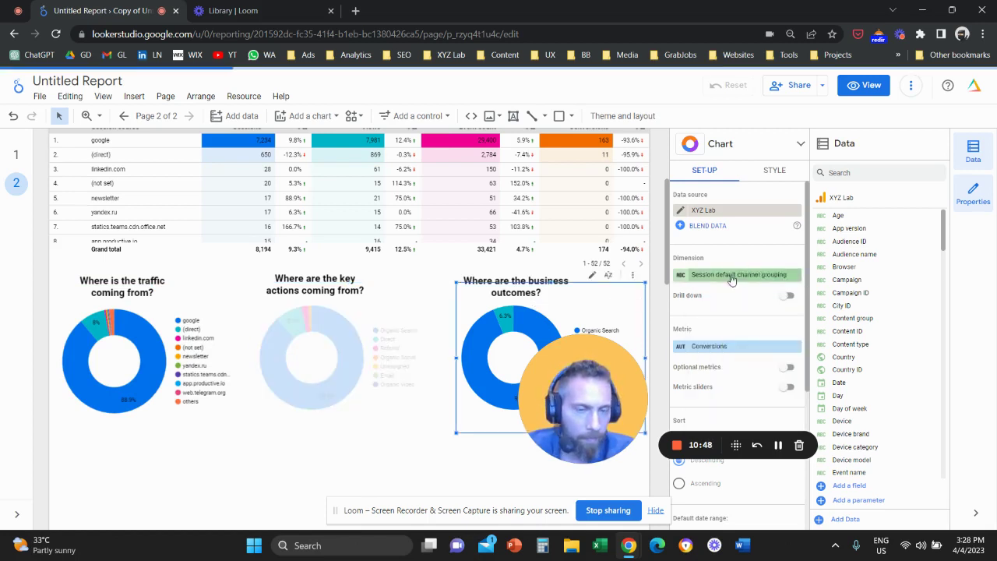
click(733, 277)
text(session)
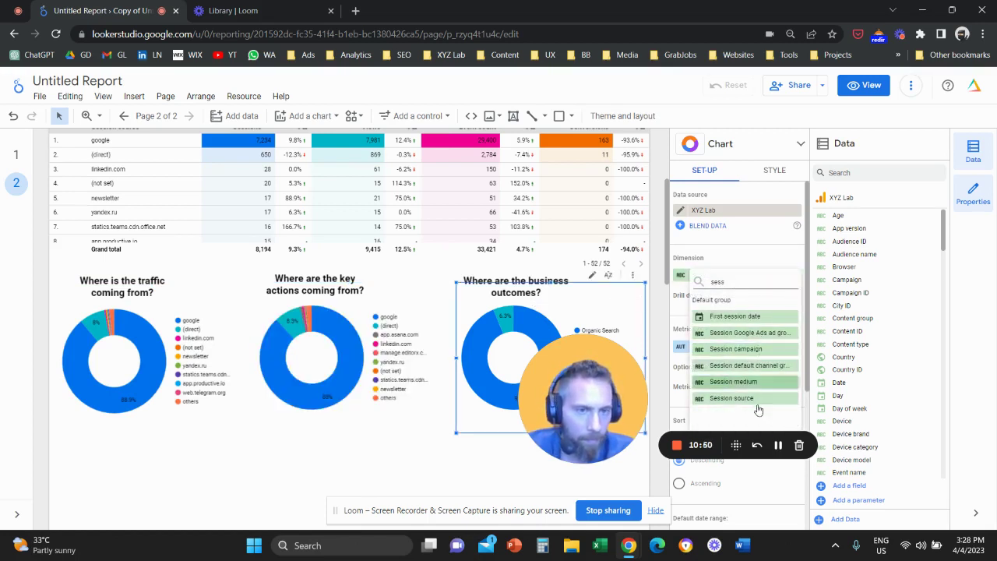
click(740, 398)
drag(633, 393, 541, 337)
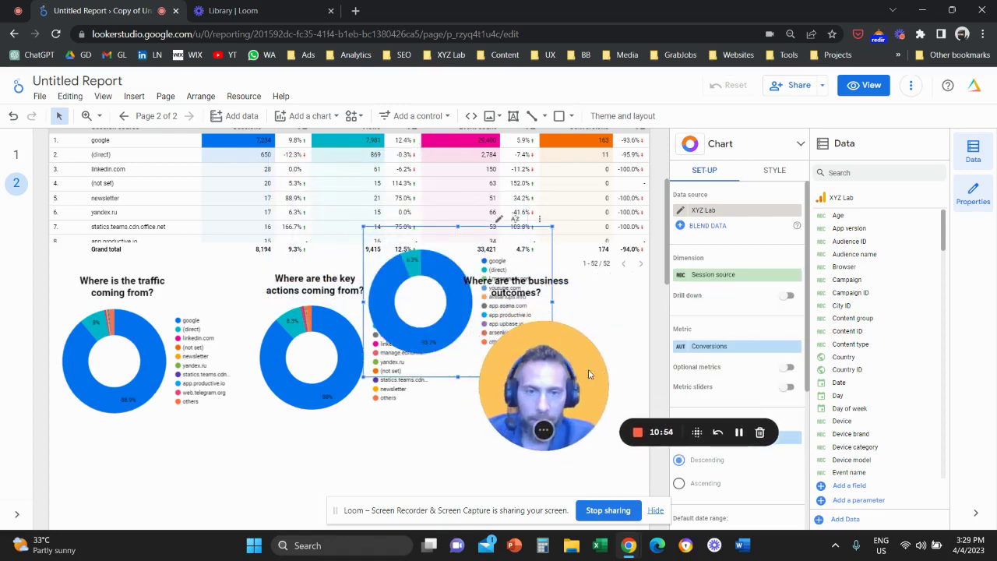
drag(601, 373, 435, 421)
drag(456, 341, 541, 392)
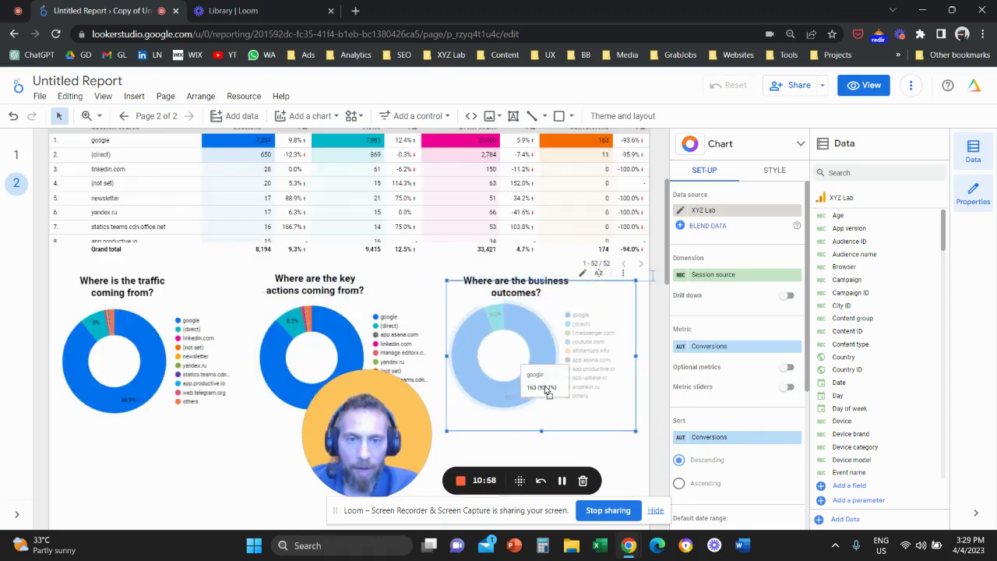
Insert a drop-down list control beside the date range control above the scorecards
scroll(389, 445, up, 3)
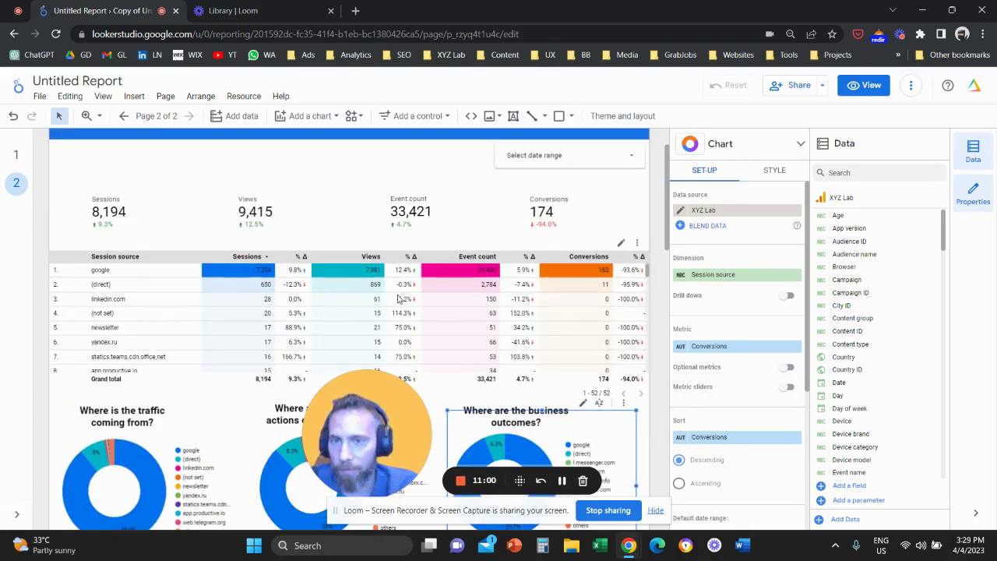
drag(390, 446, 516, 330)
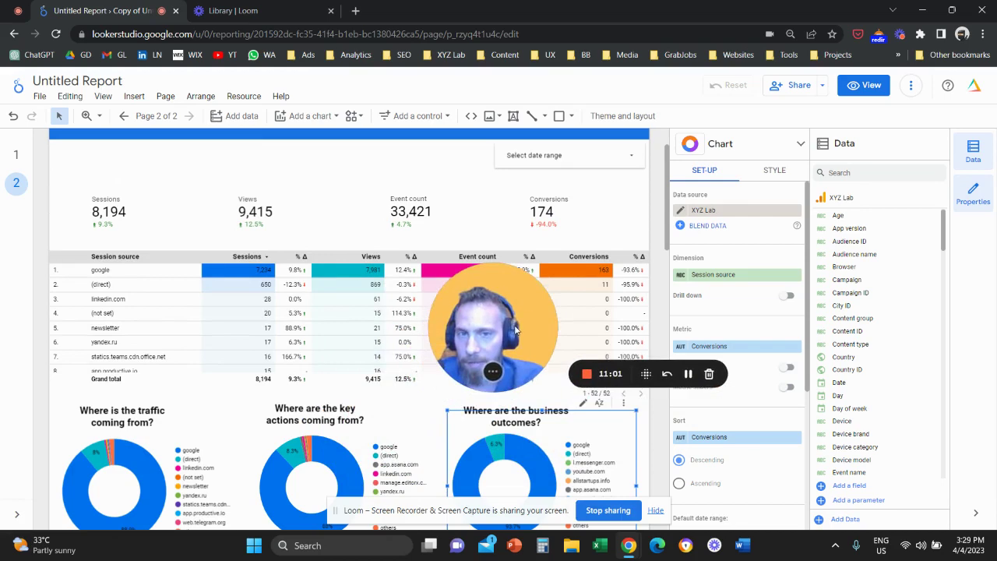
click(132, 96)
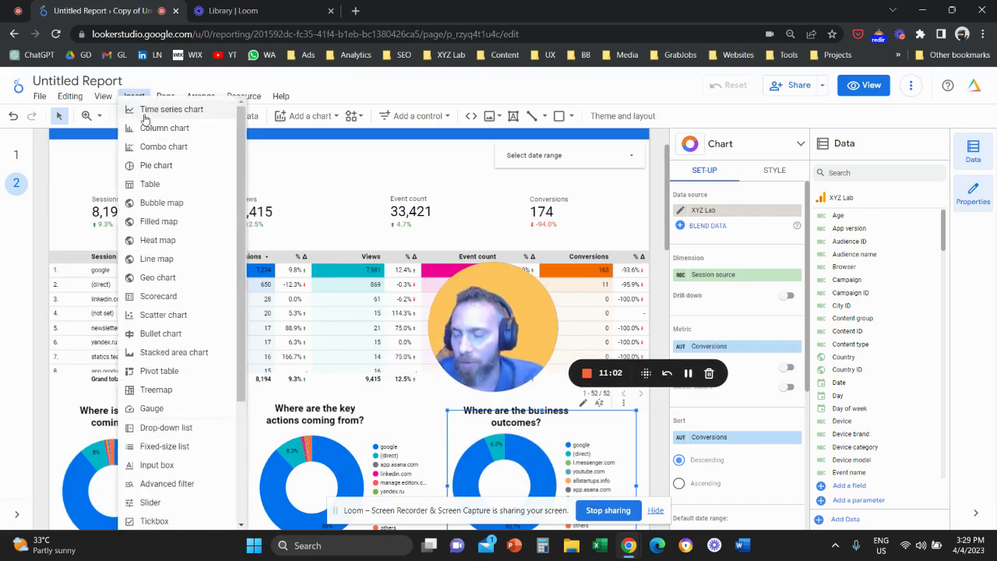
click(173, 435)
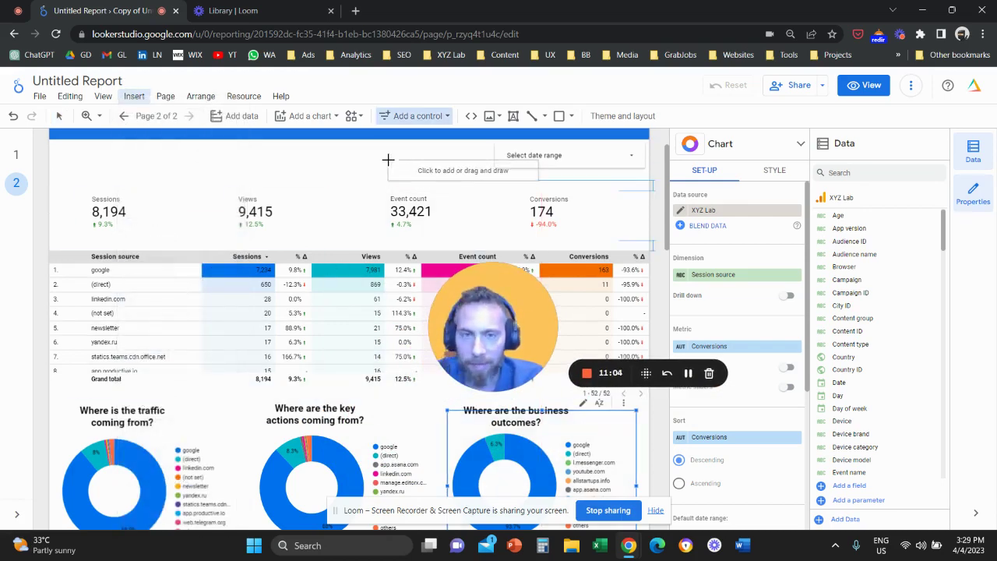
click(330, 152)
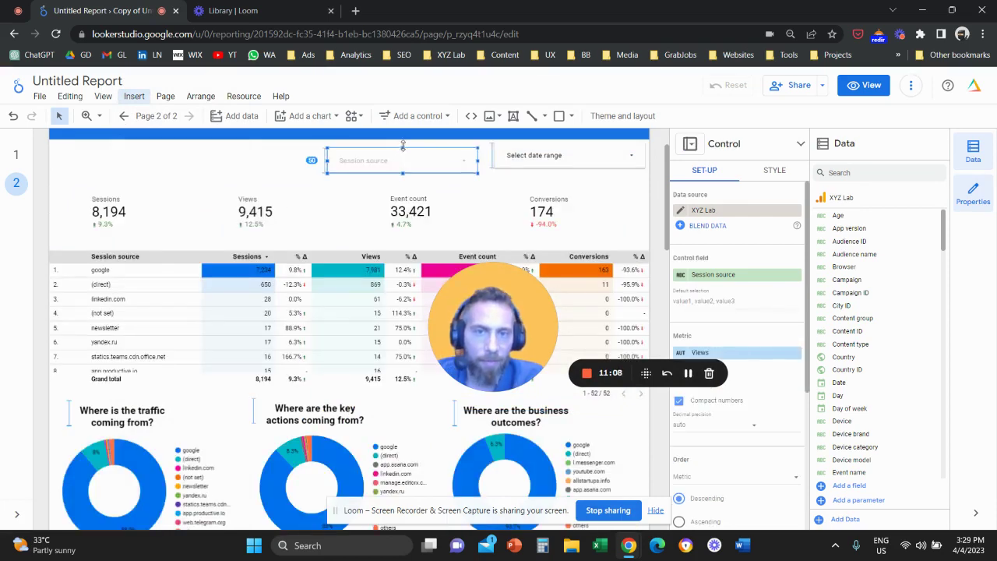
Set the drop-down's control field to Session default channel grouping and slightly reduce the control's height
click(723, 275)
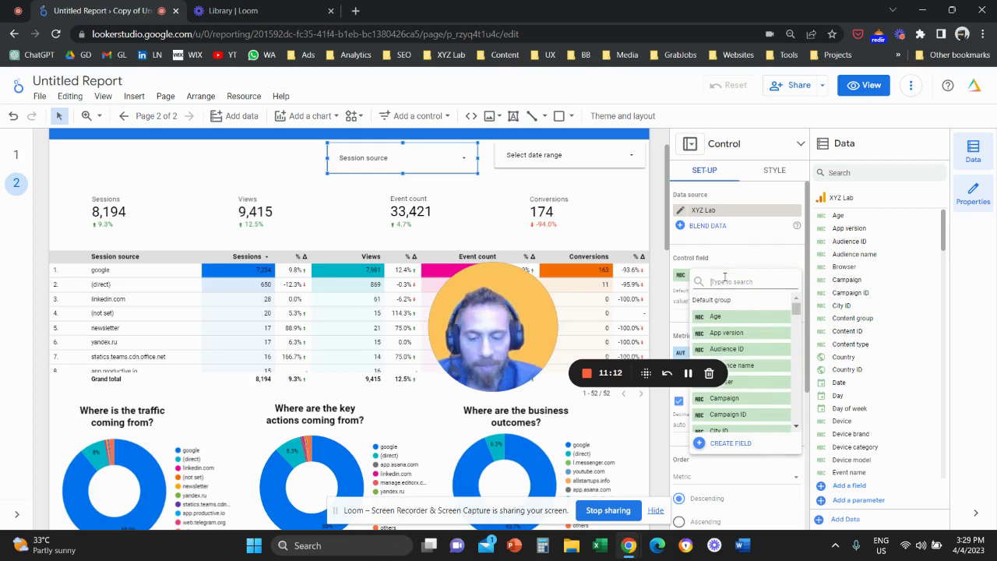
text(cahn)
text(hanne)
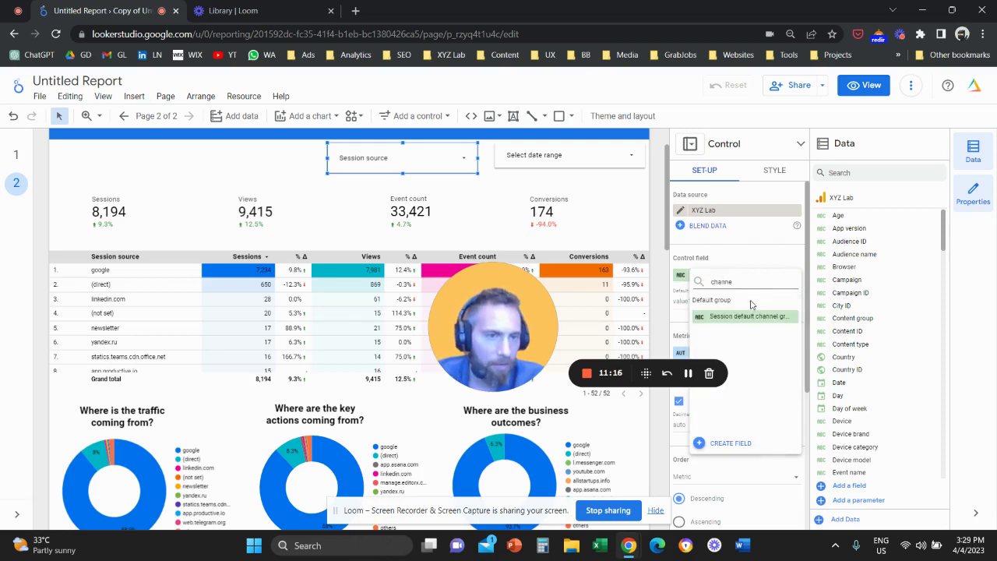
click(762, 320)
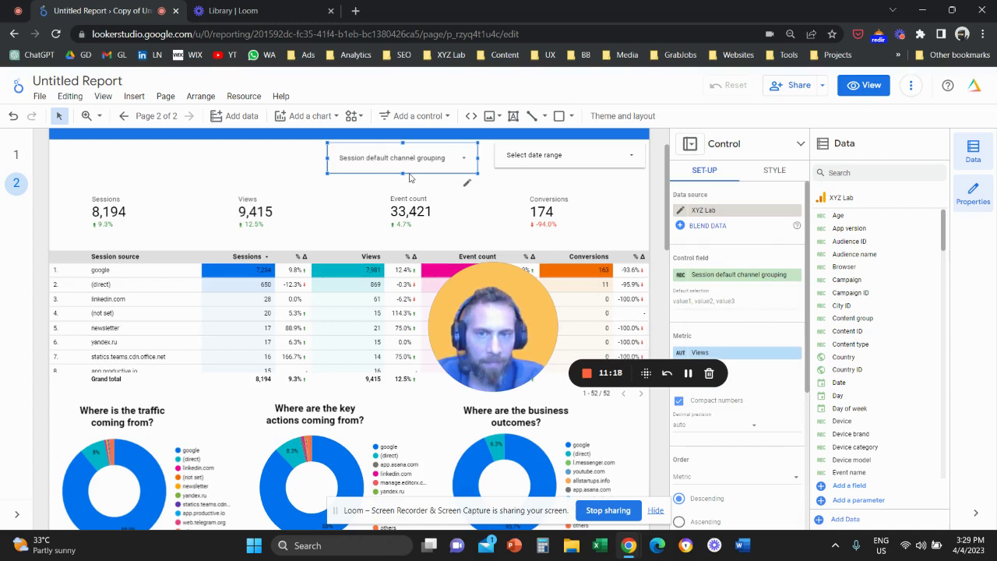
drag(403, 173, 403, 167)
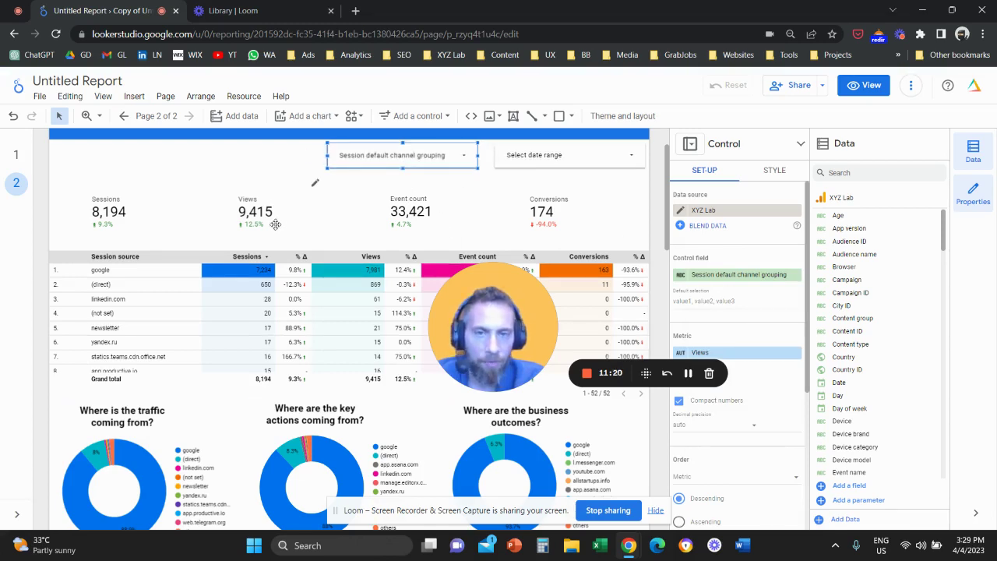
Insert a column chart beneath the traffic donut chart, aligned with that chart's edge
scroll(275, 224, down, 3)
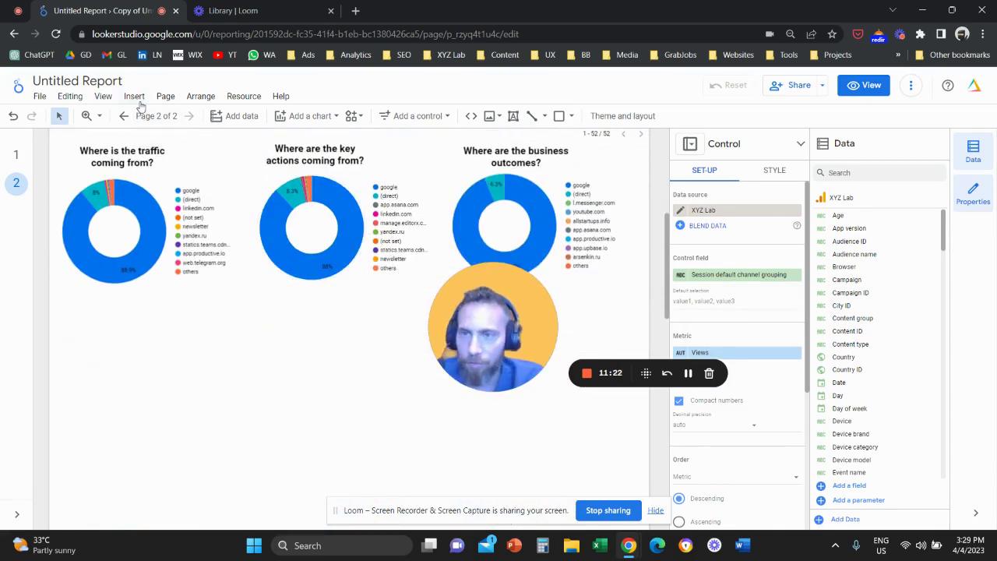
click(137, 99)
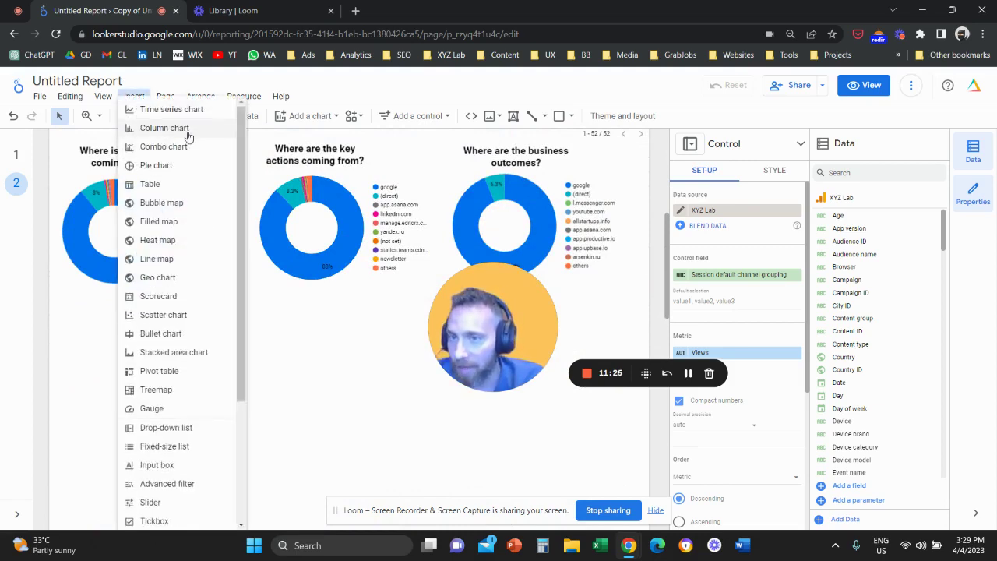
click(188, 137)
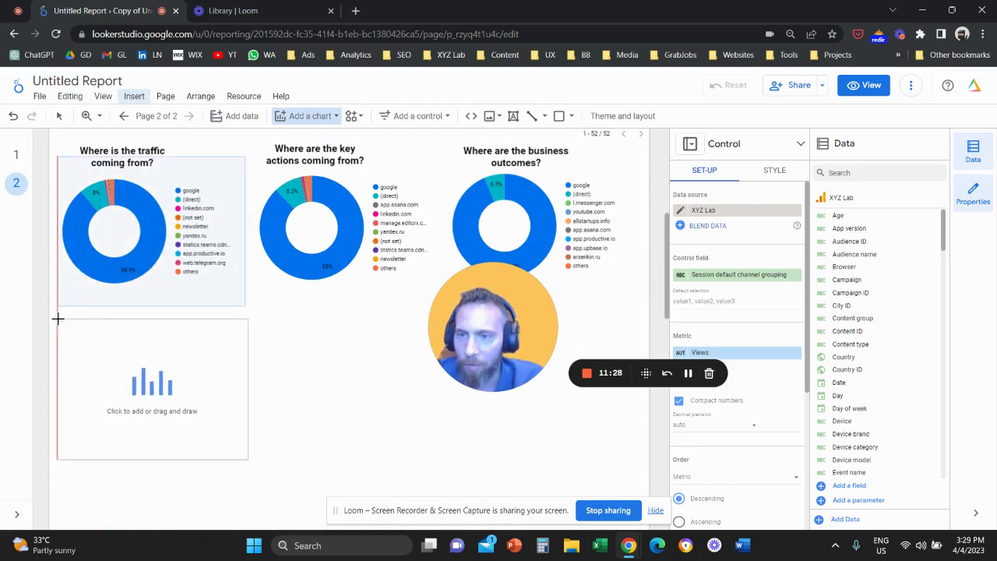
click(57, 319)
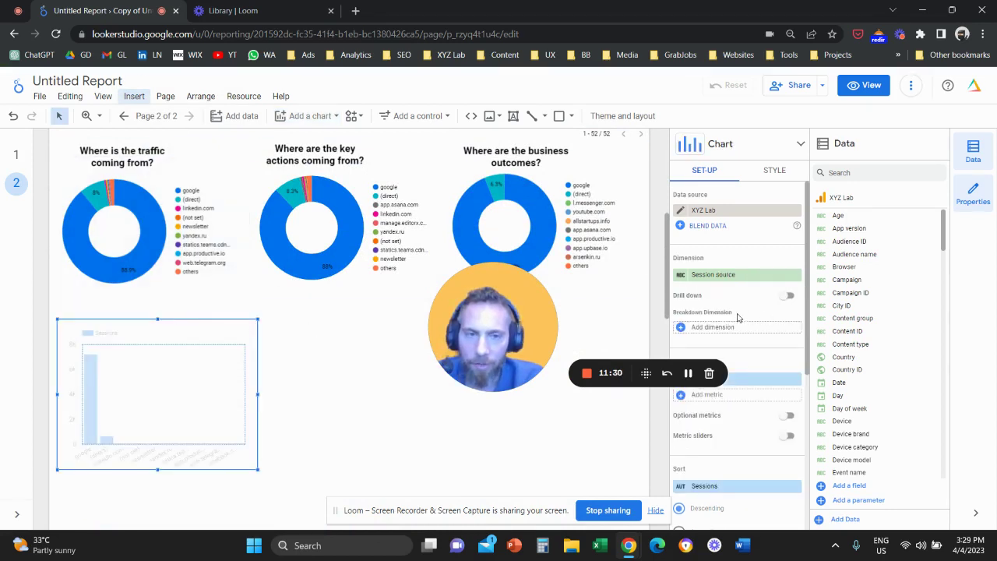
Set the dimension of the new column chart to Month
click(730, 279)
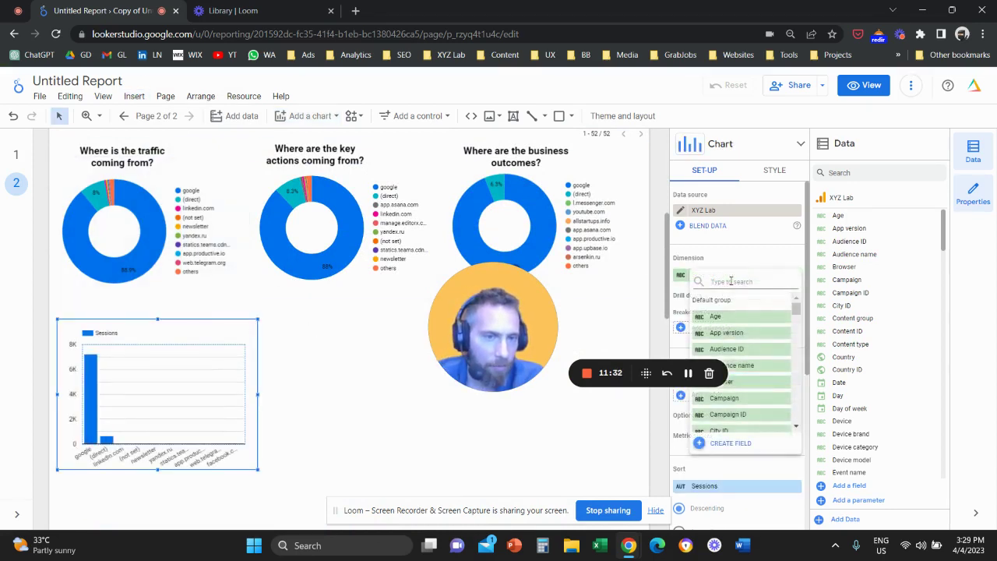
key(Escape)
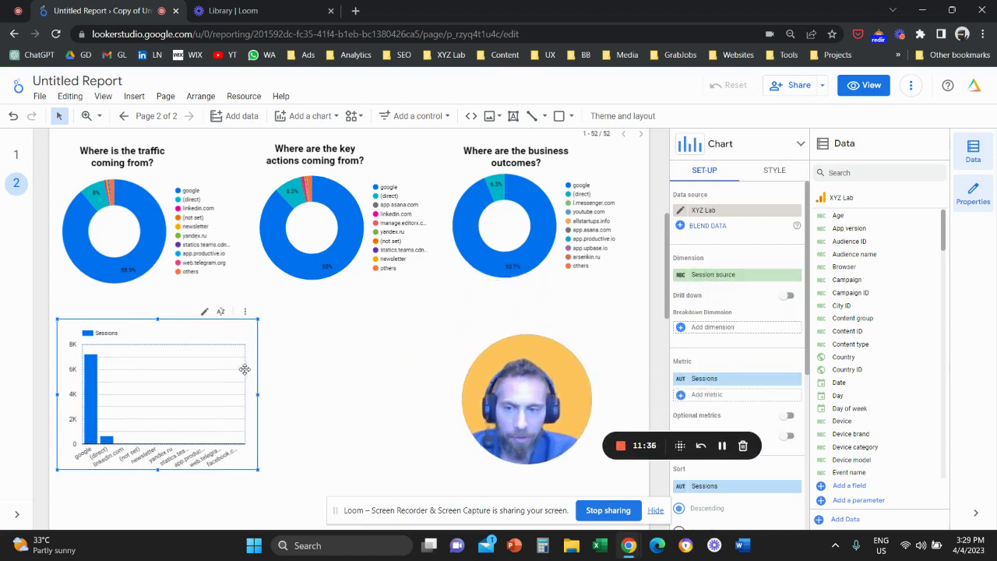
click(726, 276)
text(m)
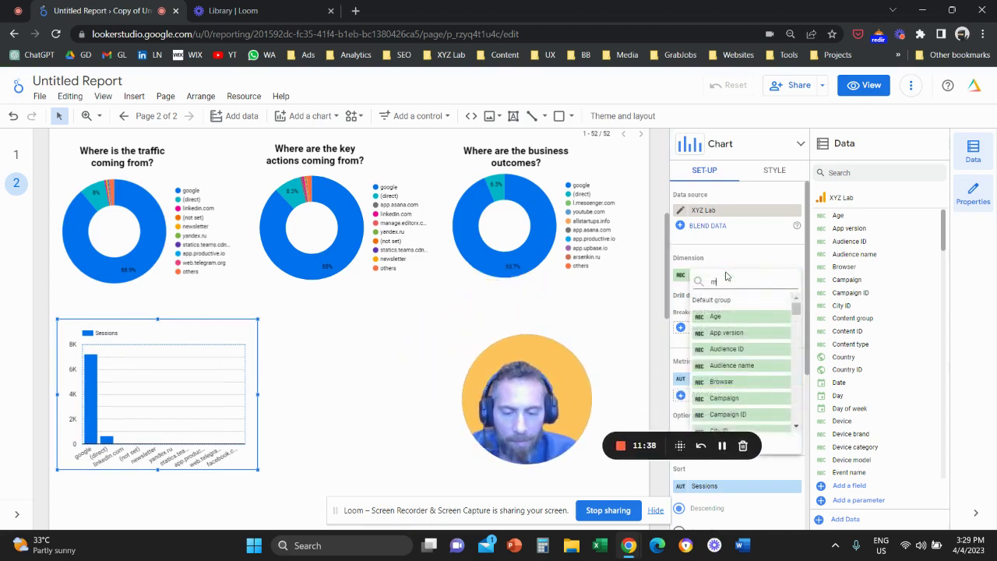
text(onth)
click(735, 317)
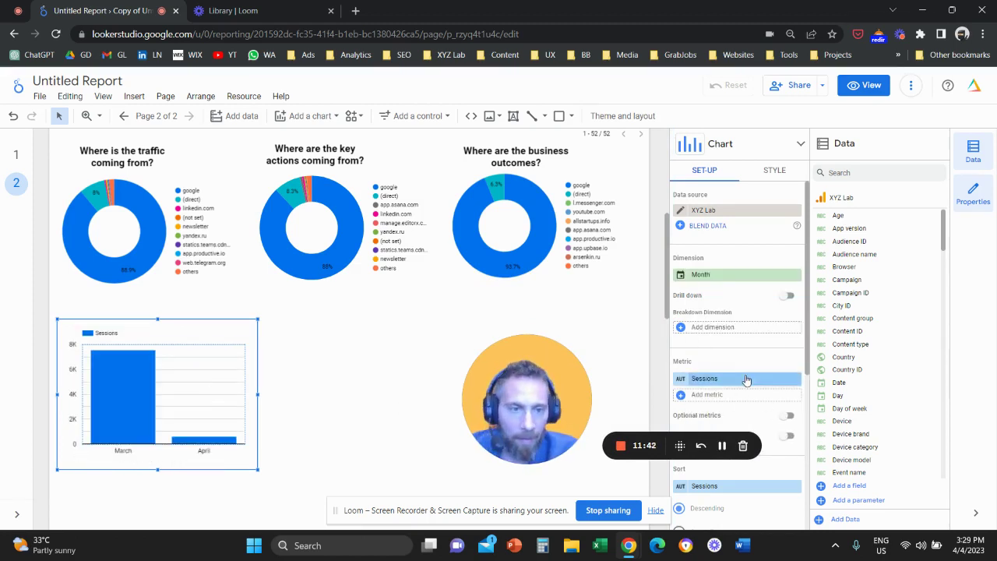
Sort the column chart by Month
scroll(746, 379, down, 3)
click(720, 291)
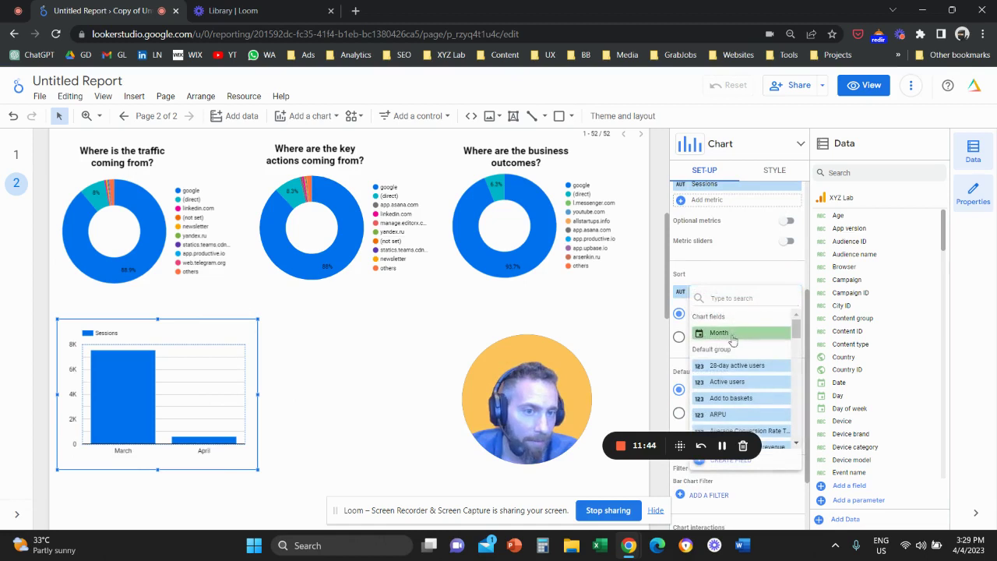
click(732, 335)
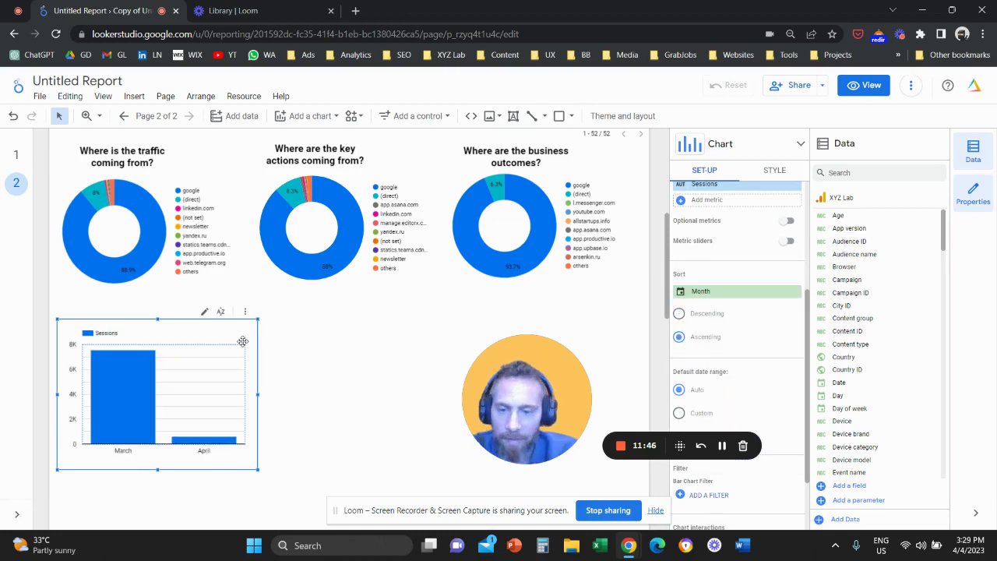
Duplicate the monthly Sessions column chart, place the copy beneath the key actions donut, and set its metric to Event count
scroll(219, 344, down, 1)
key(ctrl+d)
drag(233, 257, 367, 309)
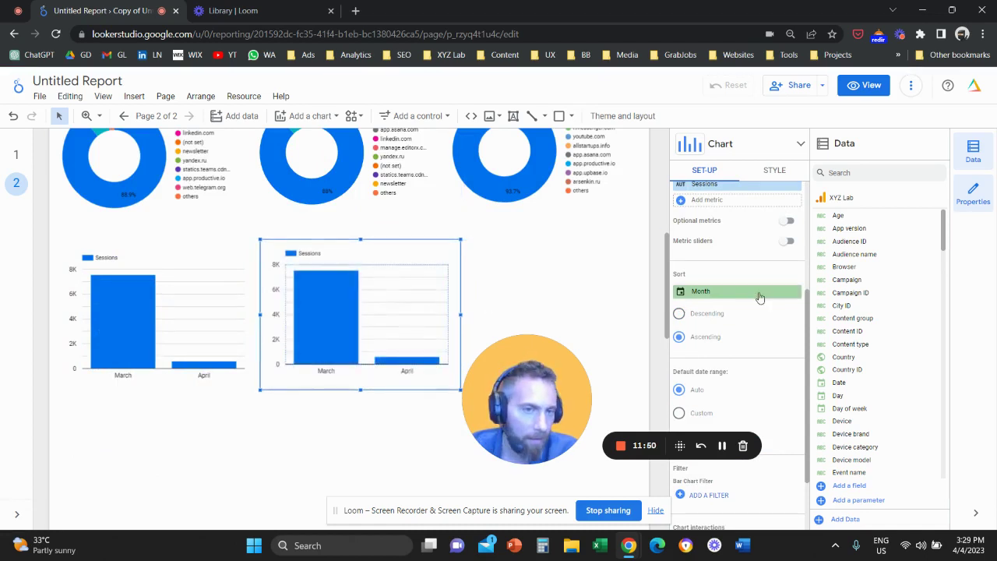
scroll(724, 316, up, 2)
click(730, 320)
text(event)
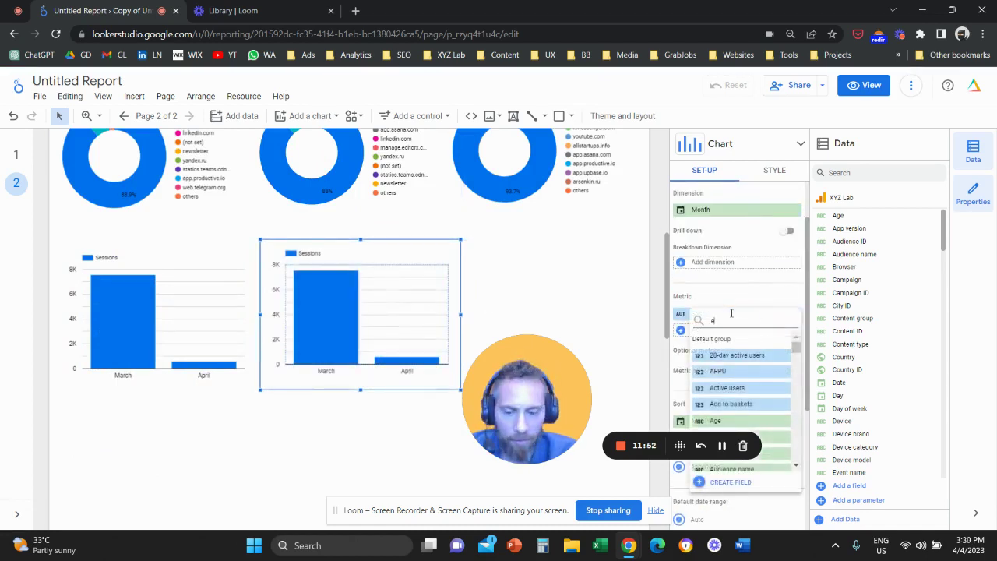
click(744, 357)
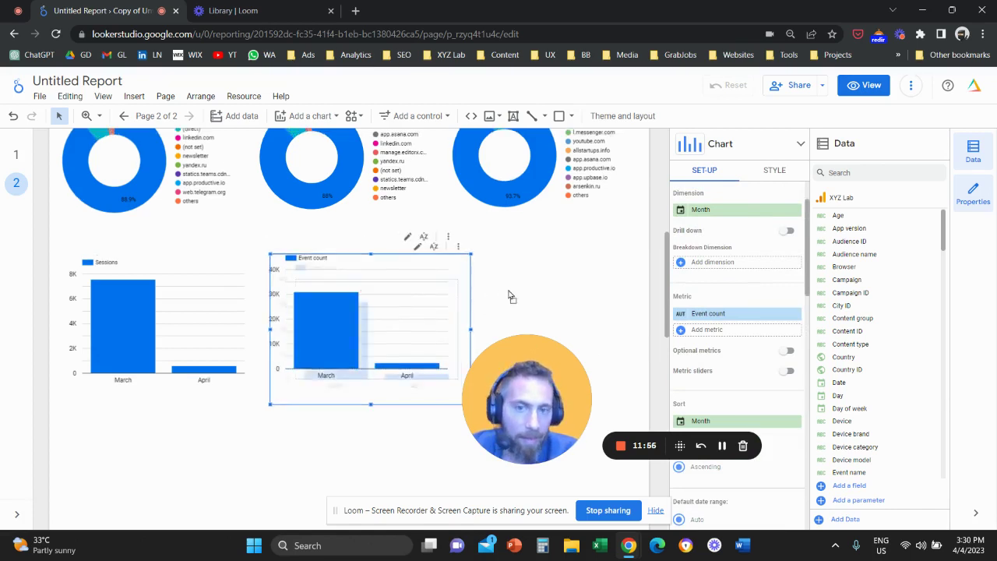
Duplicate the monthly Event count column chart, place the copy beneath the business outcomes donut, and set its metric to Conversions
key(ctrl+d)
drag(510, 292, 556, 287)
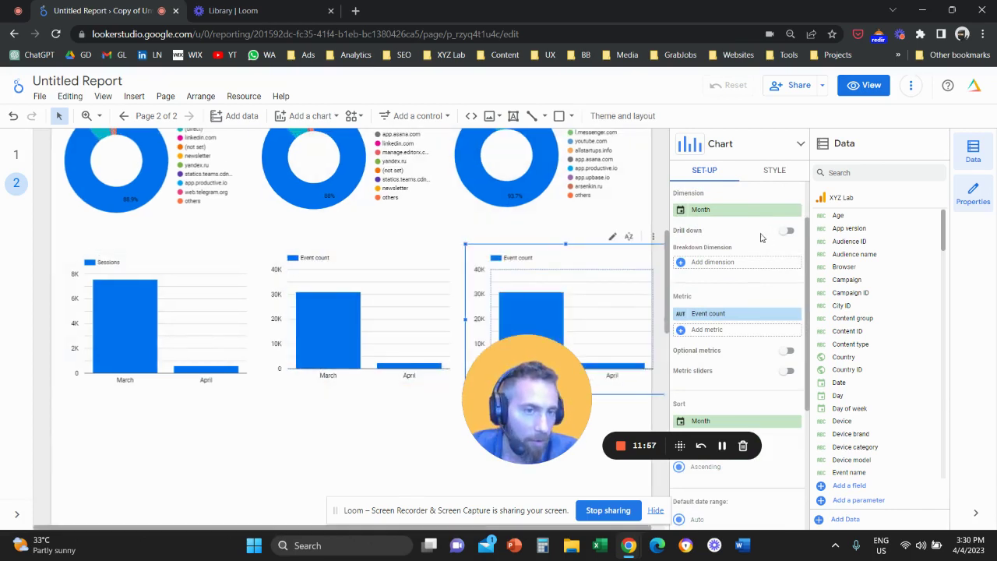
click(726, 315)
text(conver)
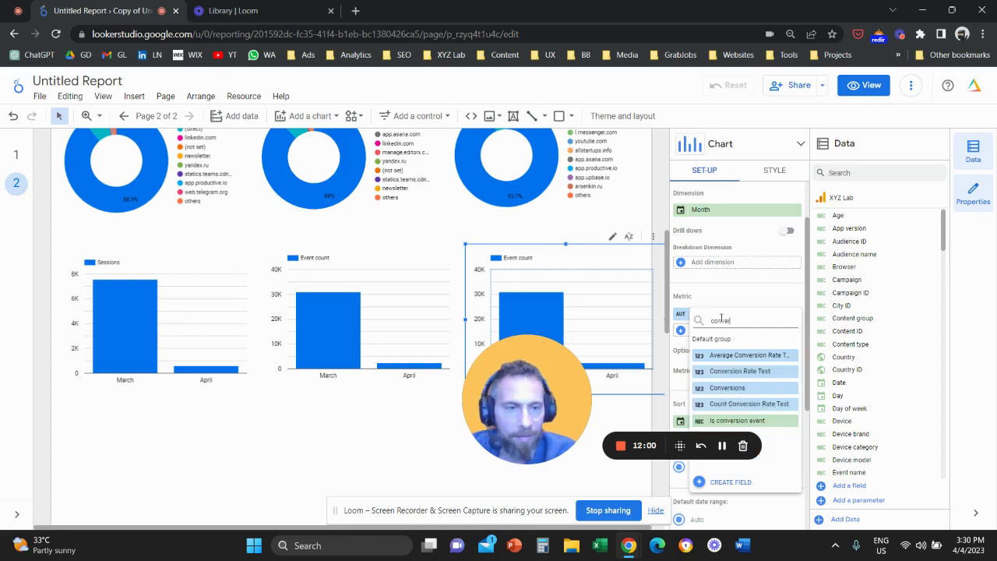
click(744, 287)
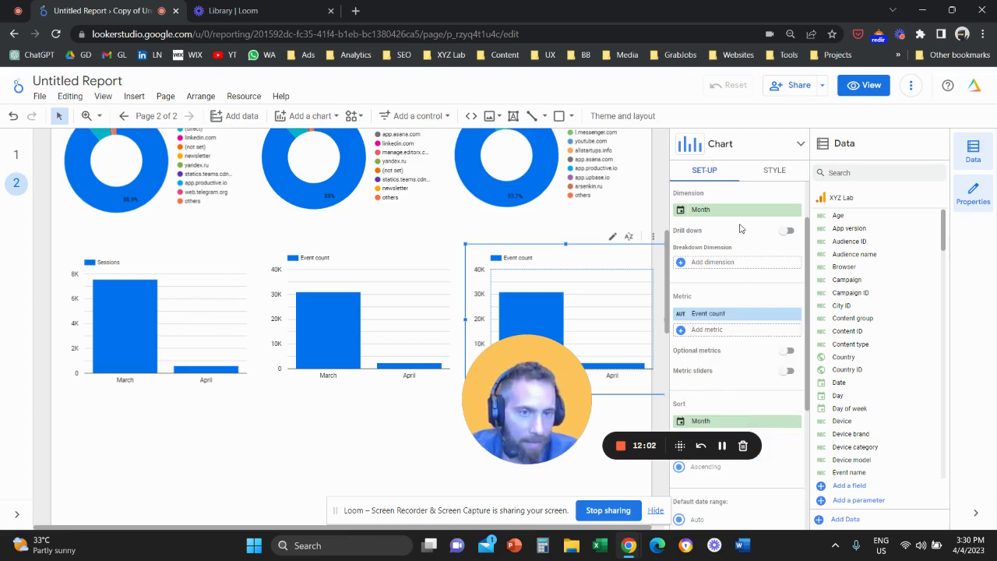
click(740, 315)
text(c)
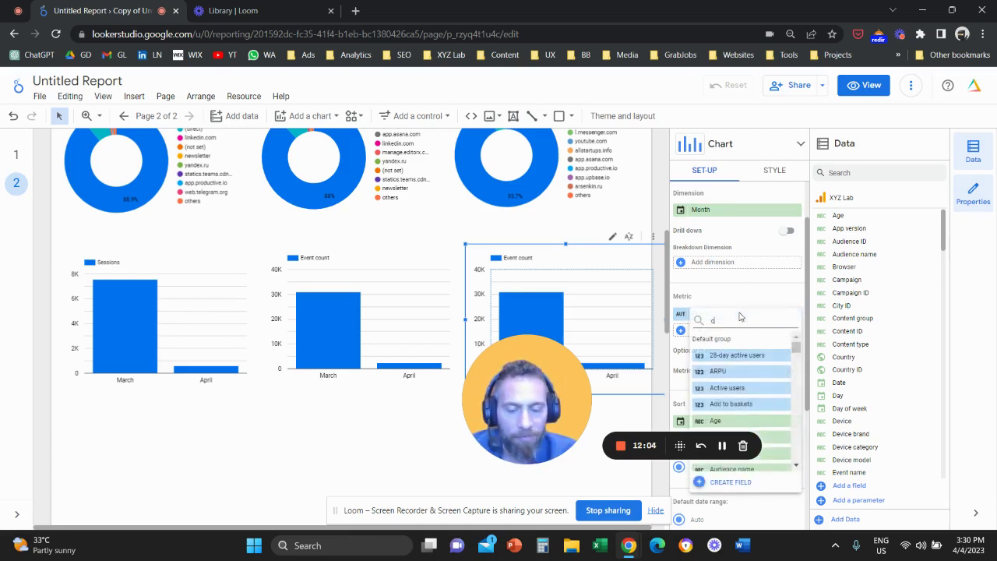
text(onver)
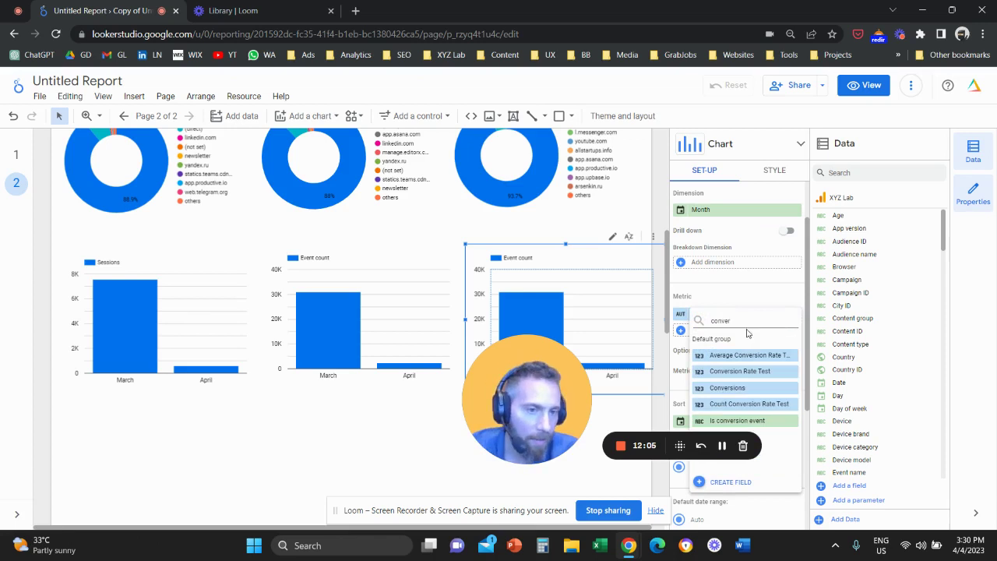
click(752, 388)
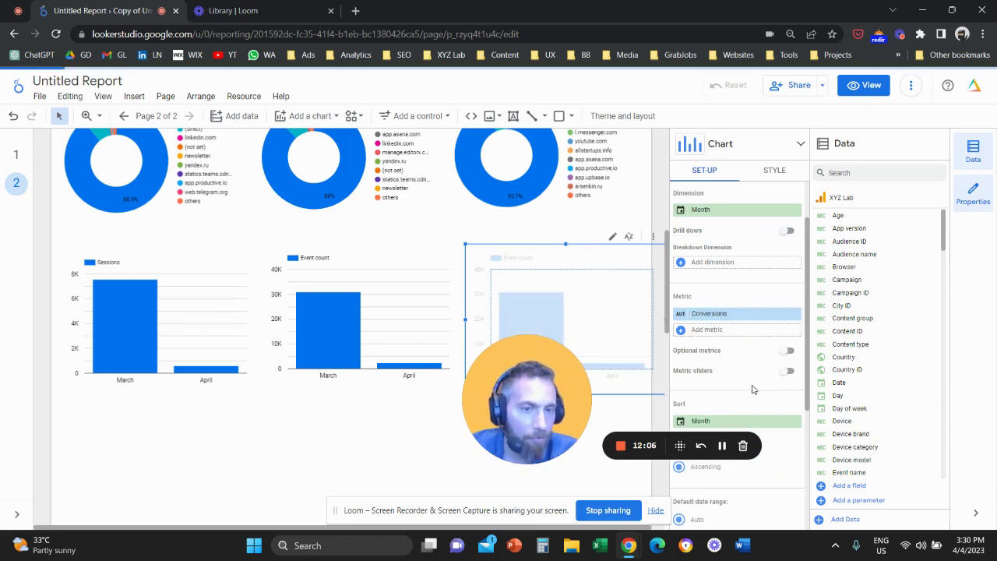
click(801, 145)
click(801, 145)
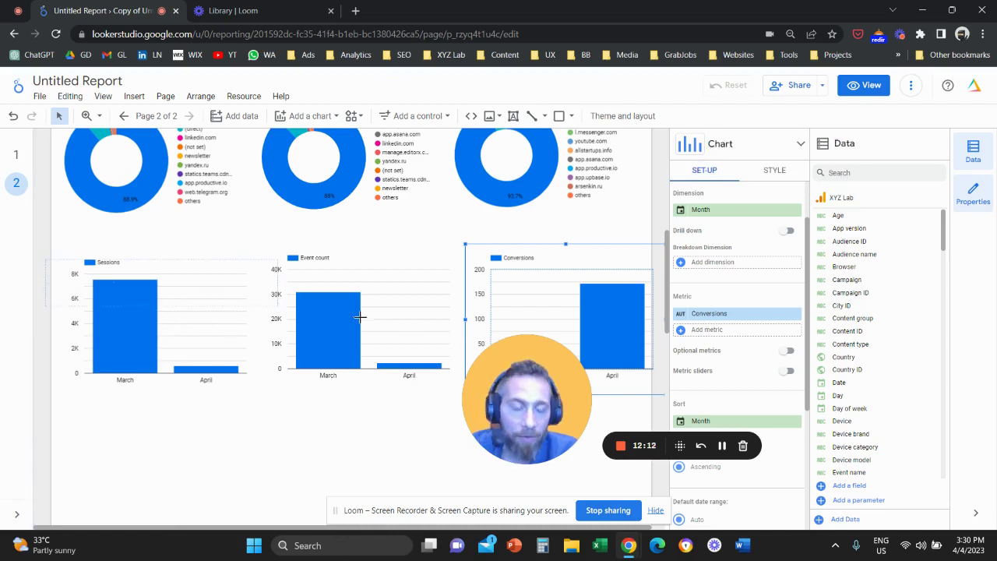
Resize the three monthly column charts together so the row fits within the page width beneath the donut charts
drag(563, 334, 563, 334)
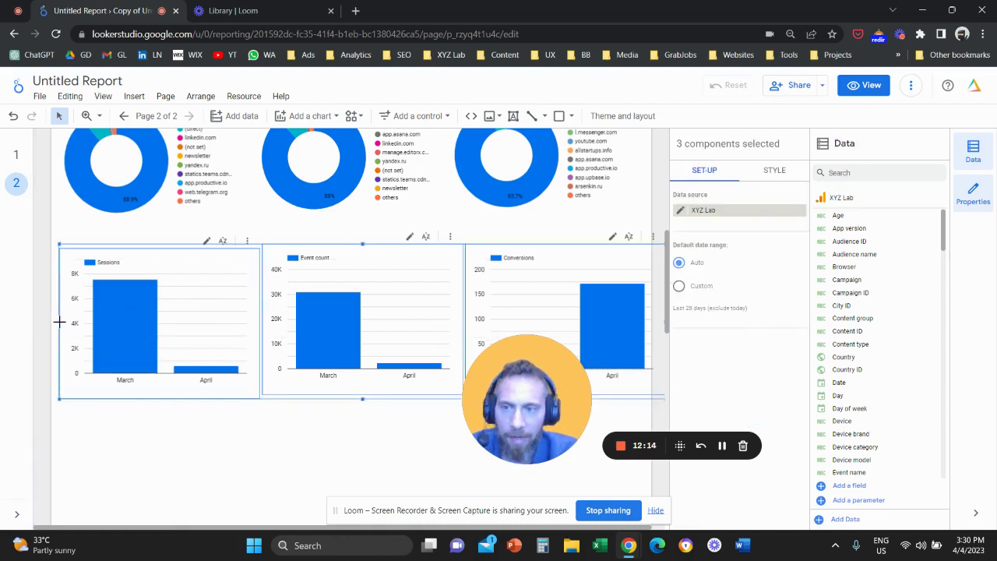
scroll(52, 311, up, 4)
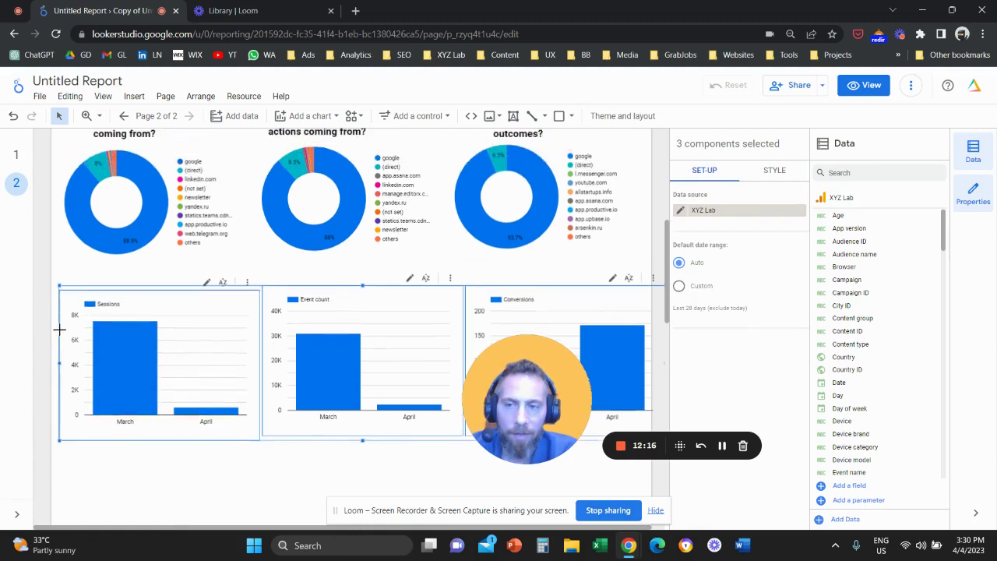
scroll(62, 343, down, 2)
click(44, 346)
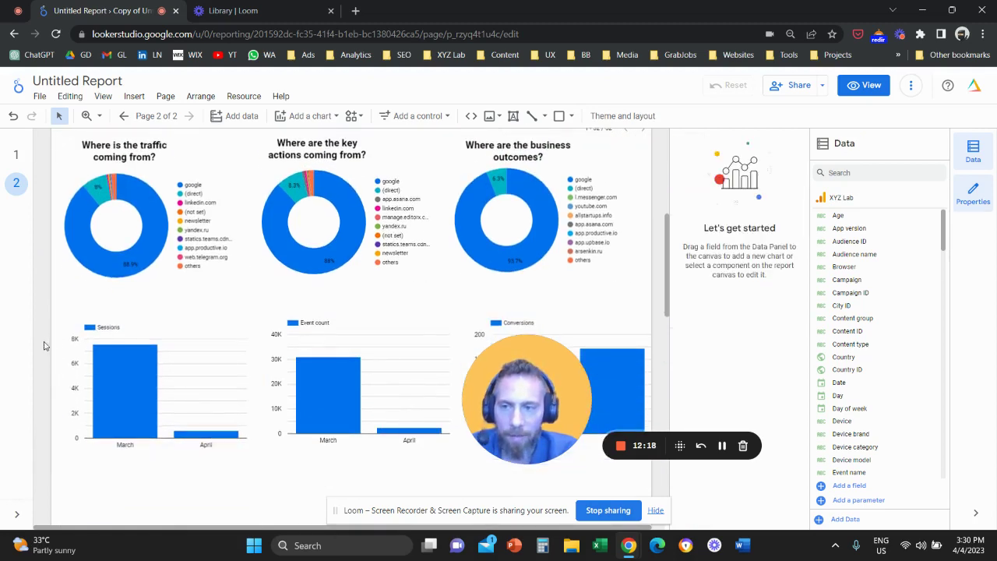
drag(580, 369, 581, 370)
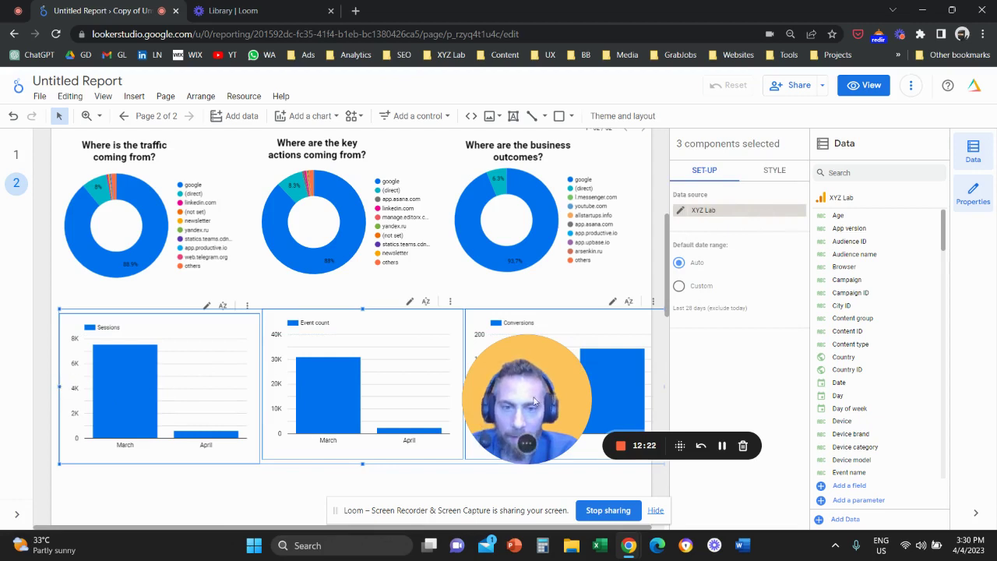
drag(534, 401, 764, 407)
click(582, 303)
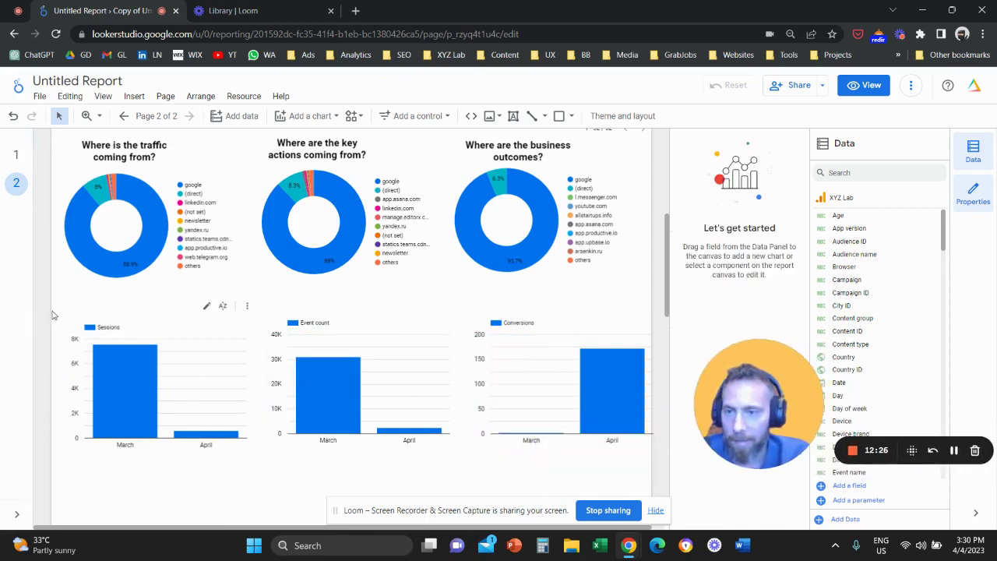
drag(570, 421, 573, 421)
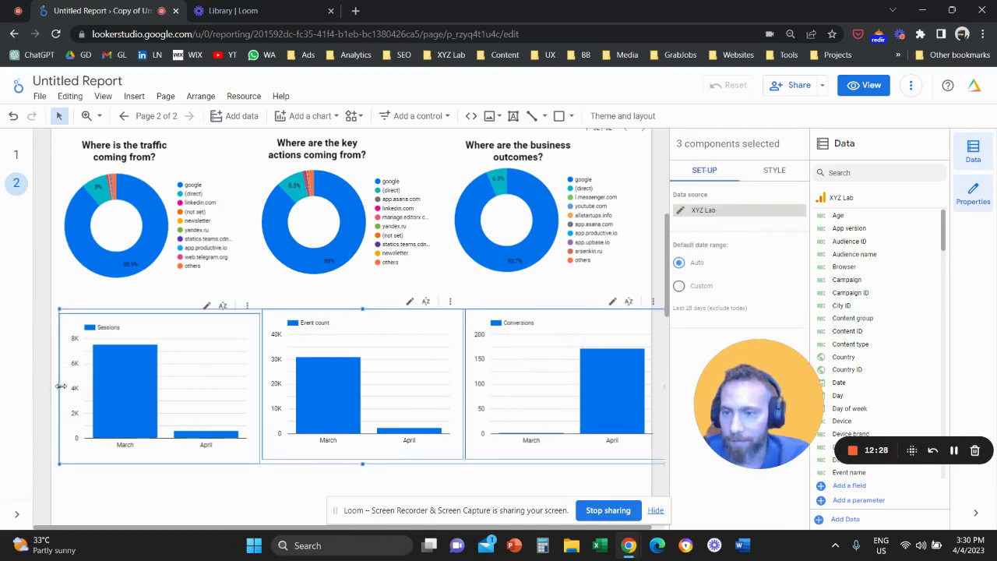
drag(61, 387, 146, 385)
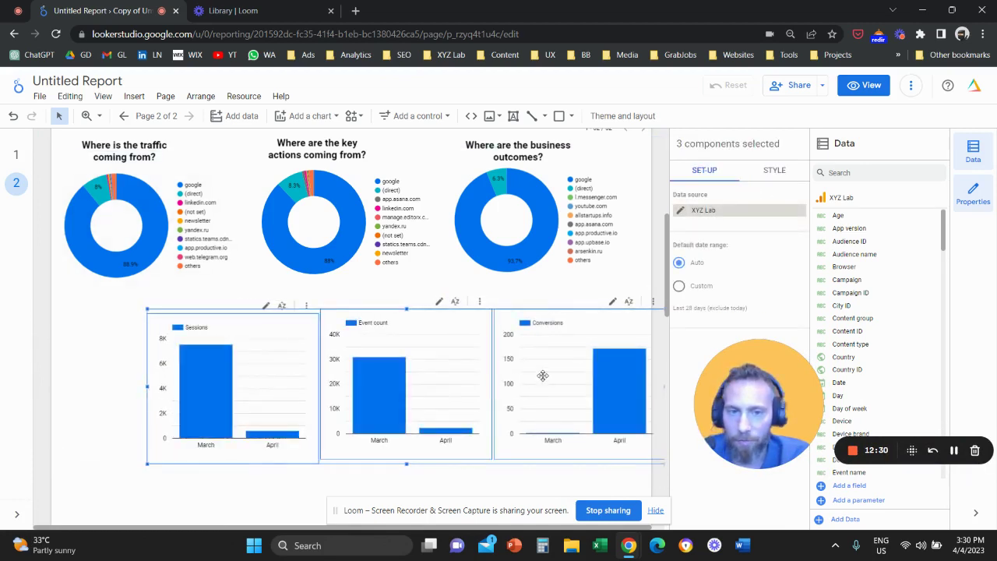
drag(543, 376, 461, 383)
drag(581, 388, 620, 388)
Set the number of bars shown in the three selected column charts to 12
click(776, 171)
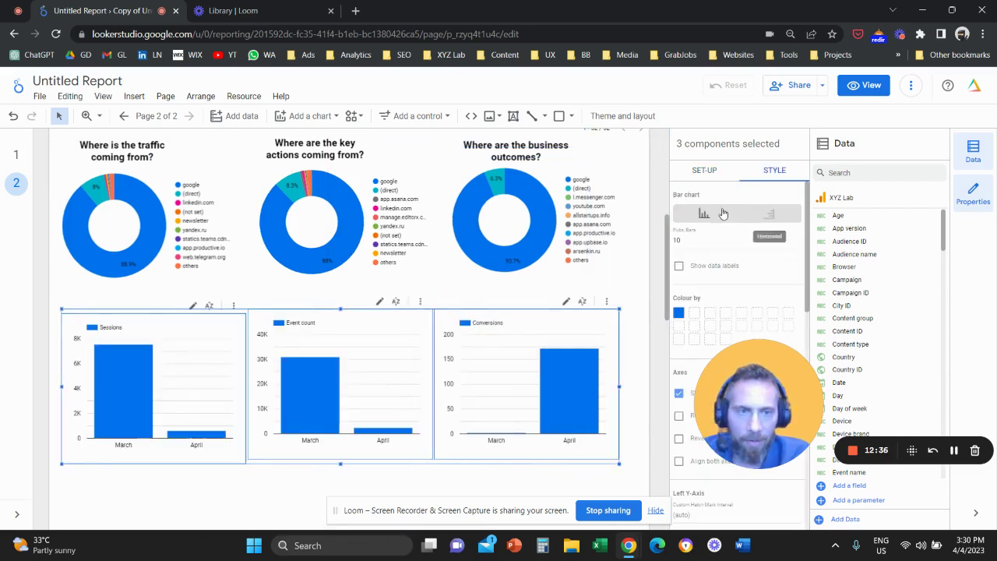
text(12)
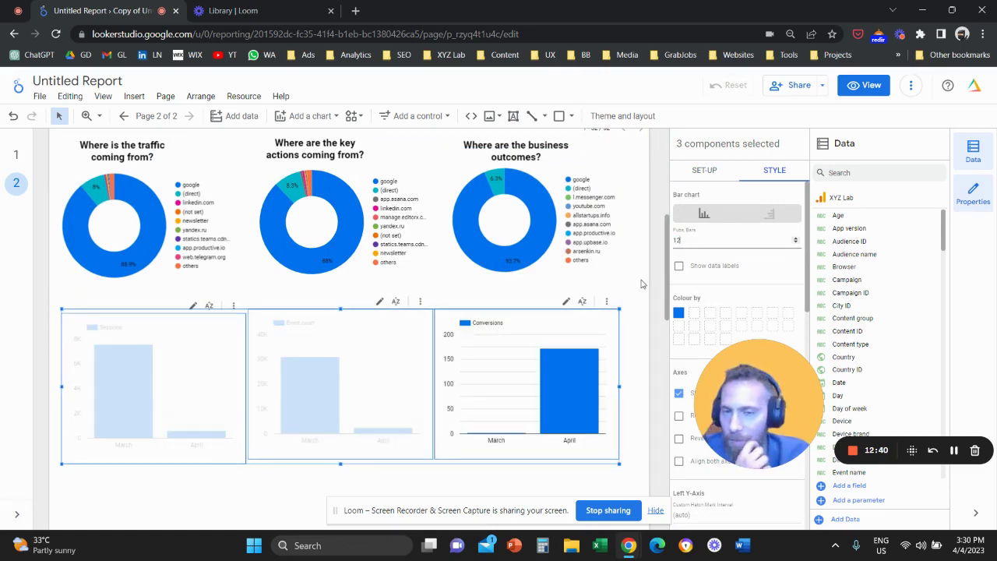
Set the page's date range control to This year to date and check the monthly column charts
scroll(644, 283, up, 1)
scroll(636, 286, up, 4)
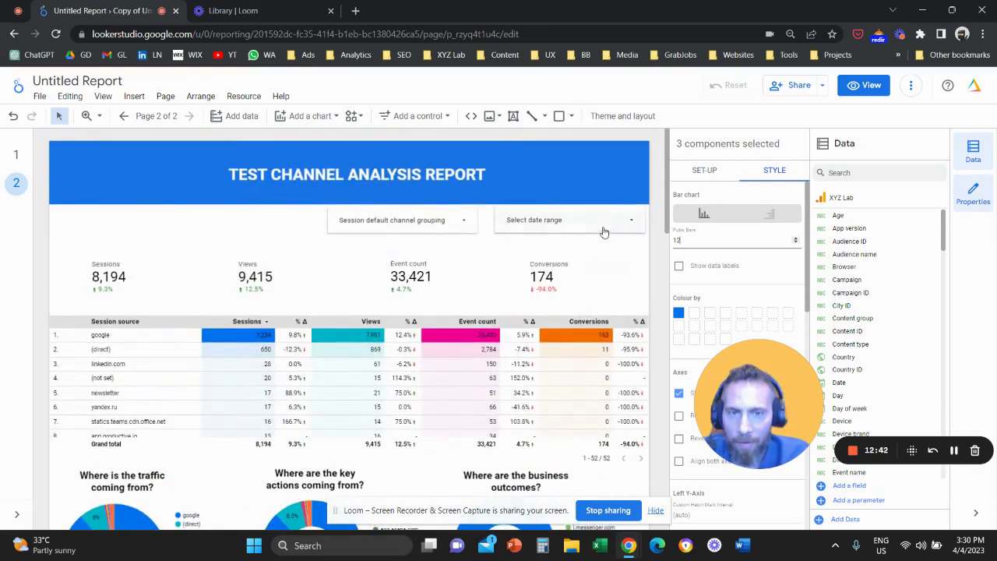
click(607, 228)
click(631, 228)
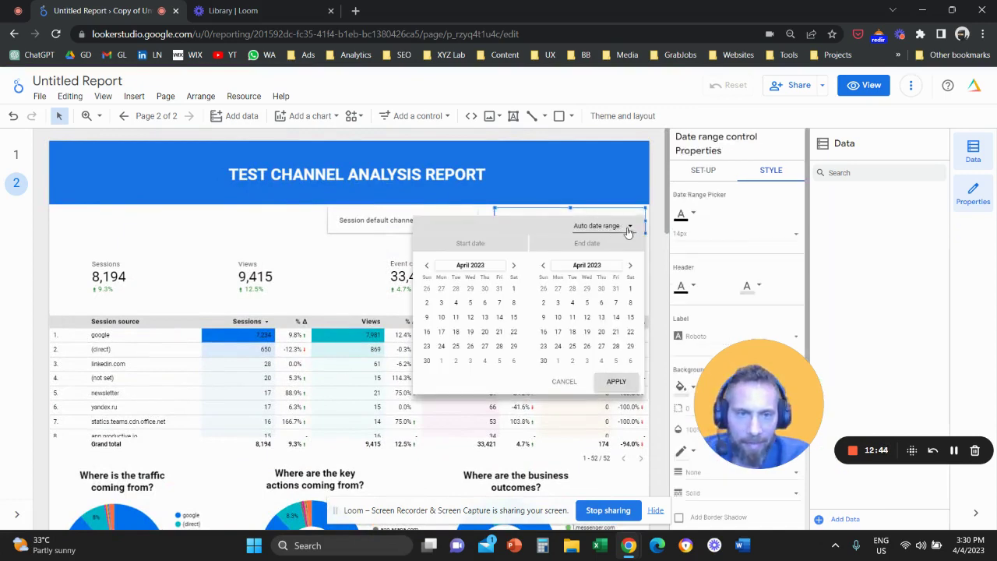
click(628, 229)
click(640, 189)
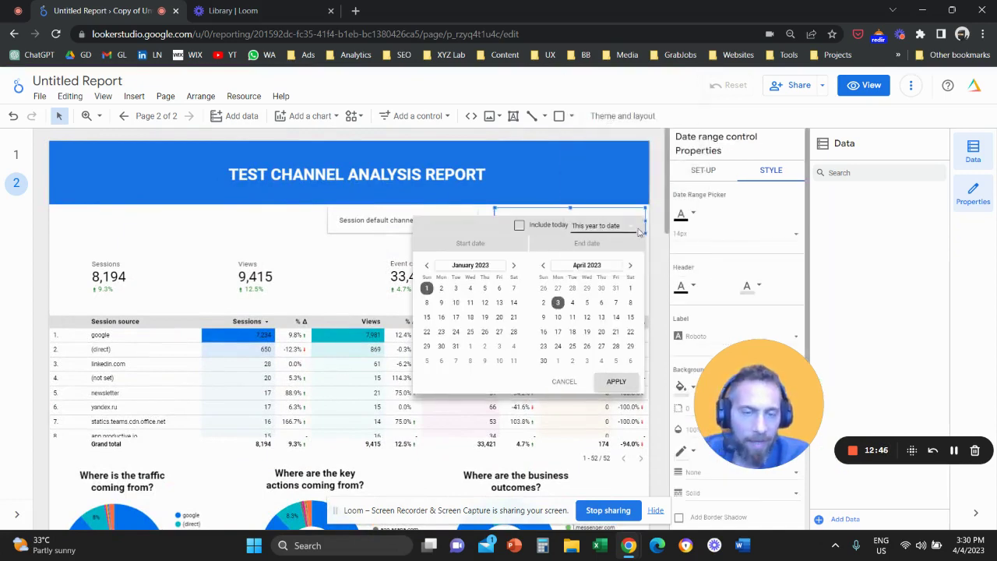
click(616, 381)
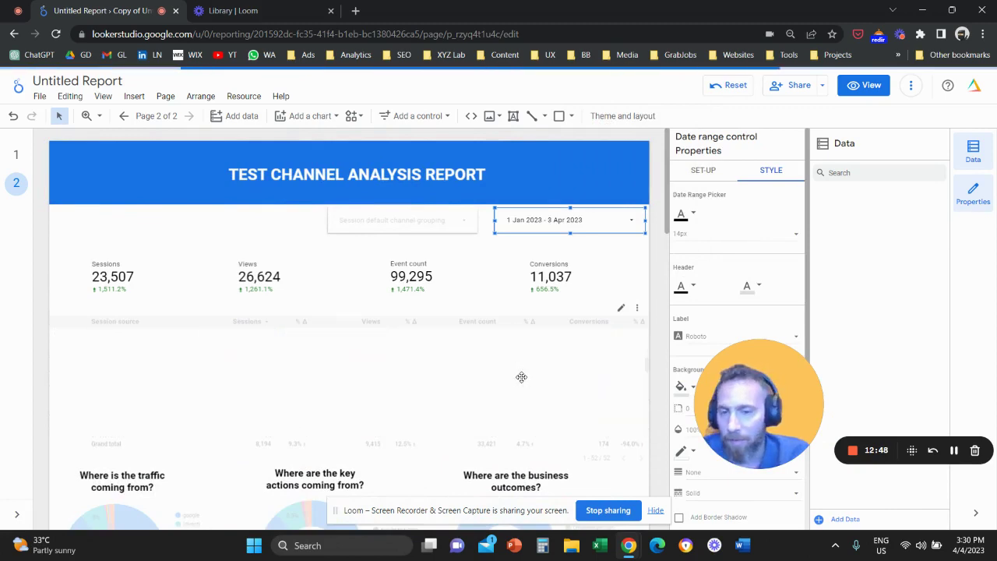
scroll(654, 278, down, 1)
scroll(654, 279, down, 5)
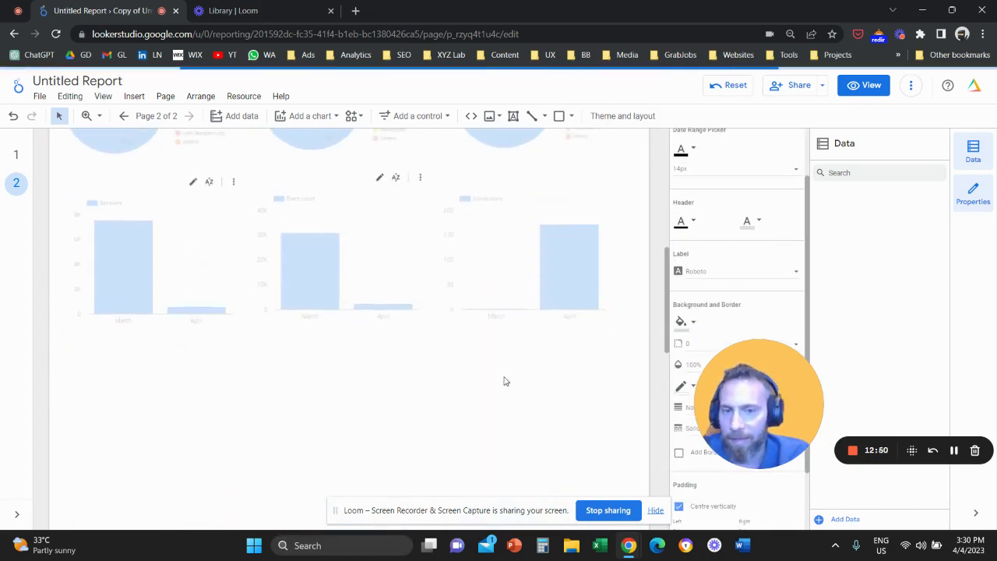
scroll(458, 399, up, 2)
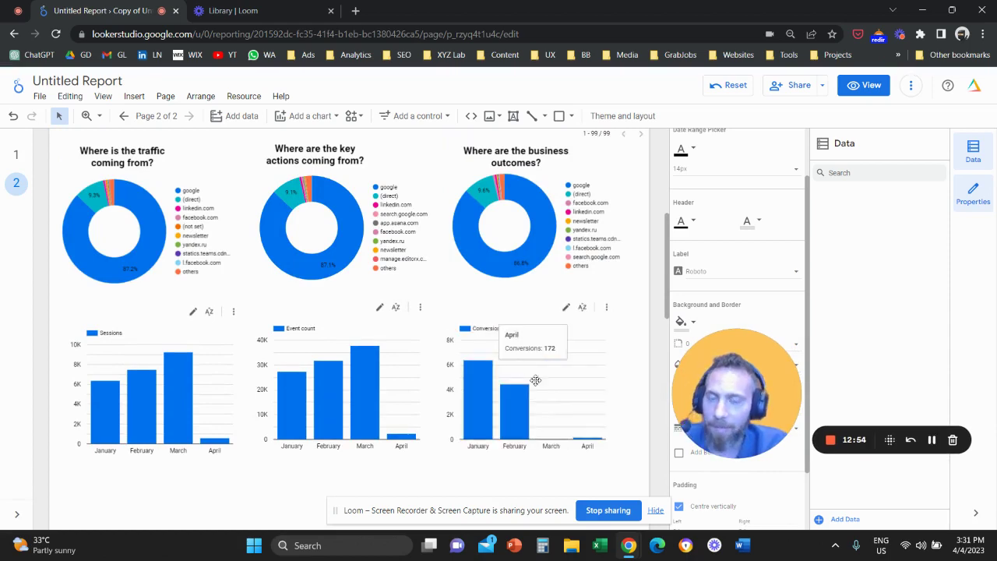
Filter the page to only the Organic Search channel and review its source table, donuts and monthly charts
scroll(629, 353, up, 3)
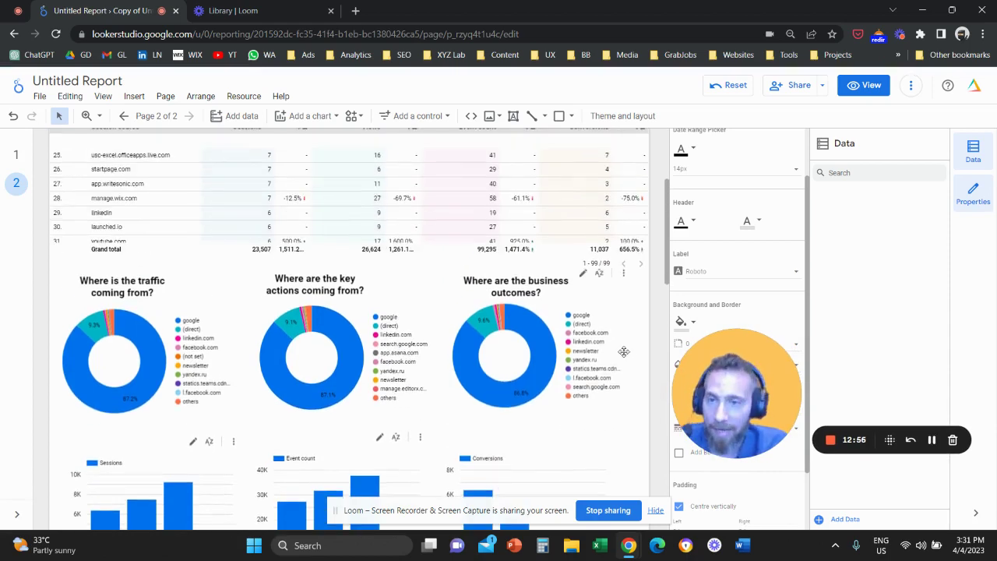
scroll(625, 358, up, 5)
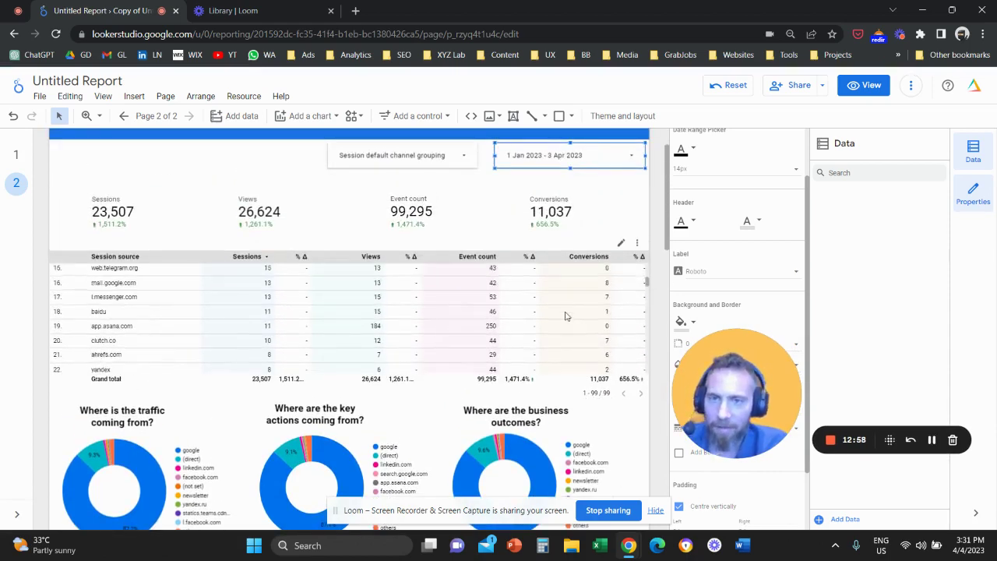
drag(719, 354, 614, 271)
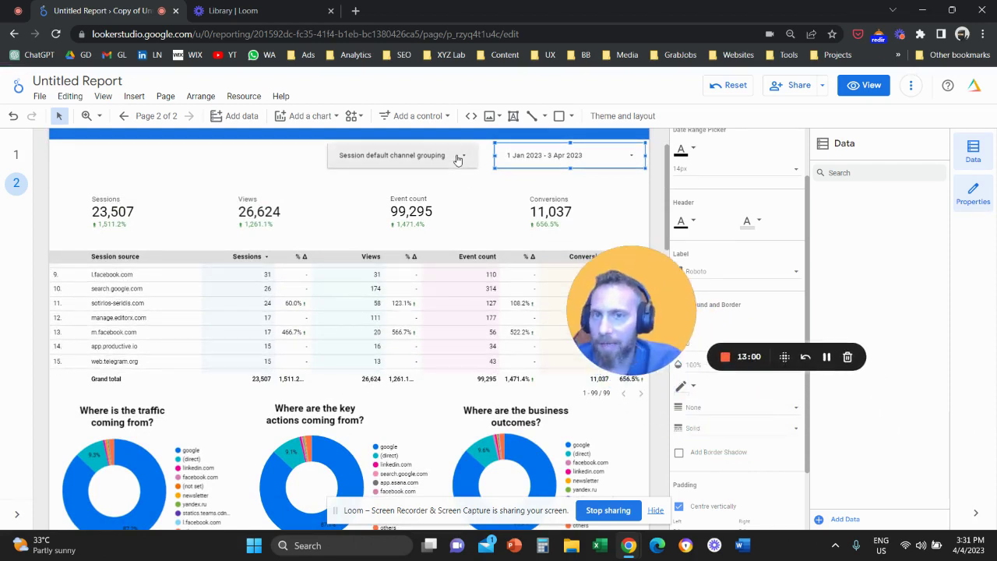
click(459, 159)
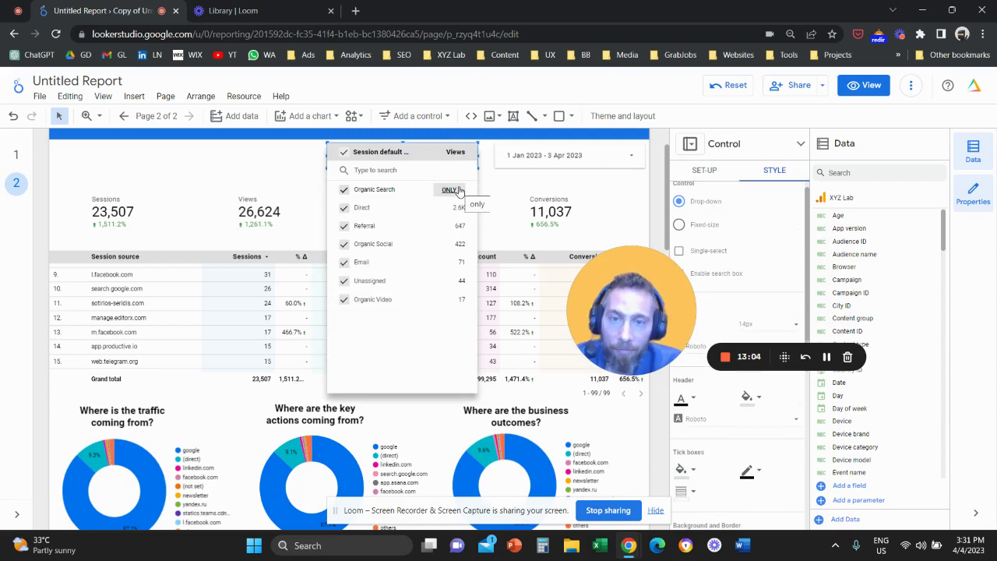
click(459, 192)
click(284, 175)
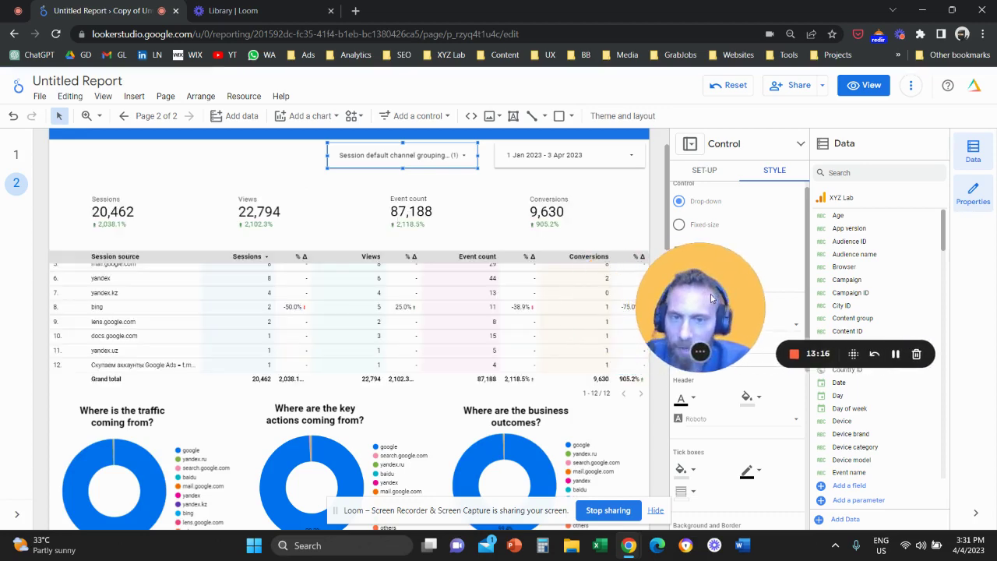
scroll(351, 344, up, 5)
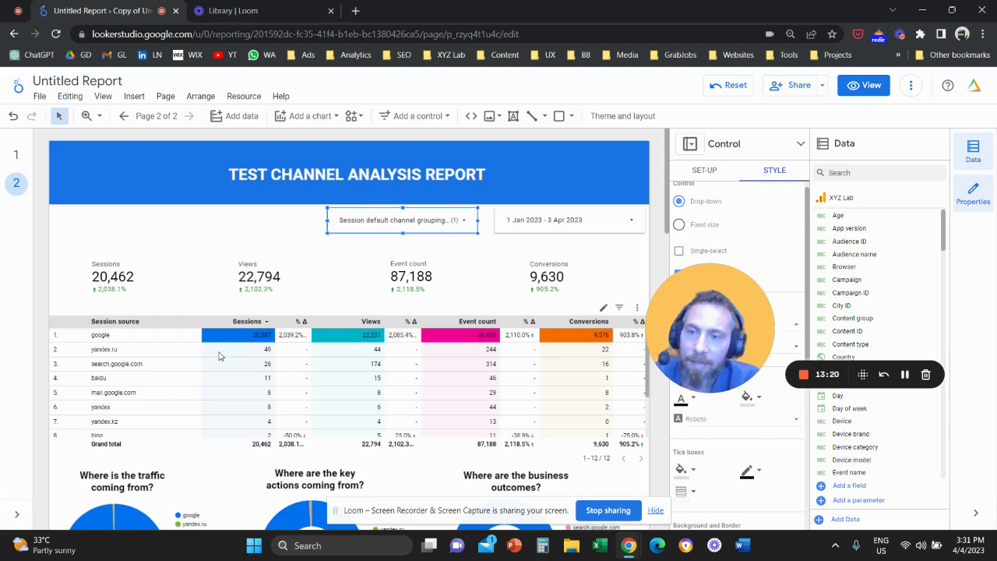
scroll(38, 314, down, 4)
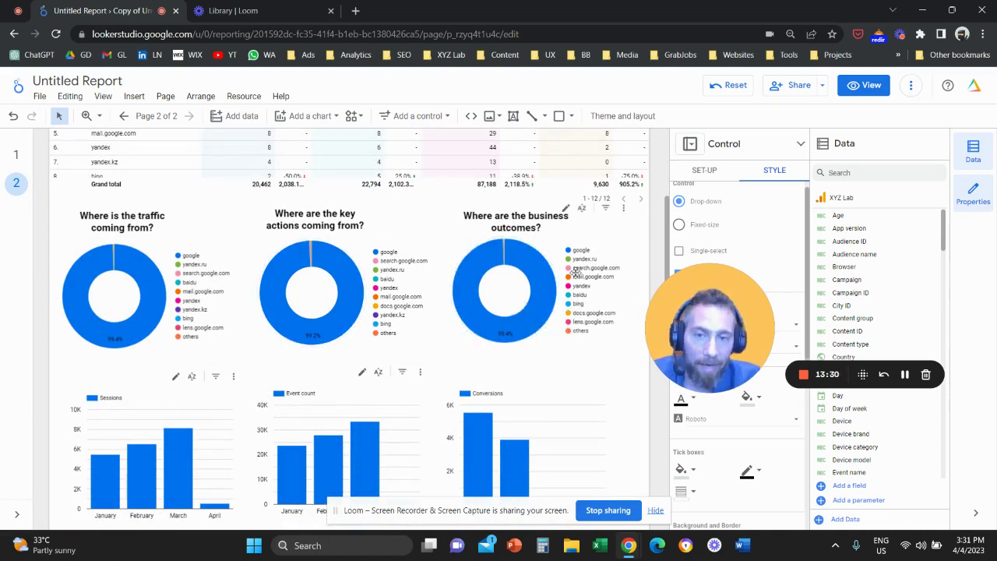
scroll(575, 271, down, 3)
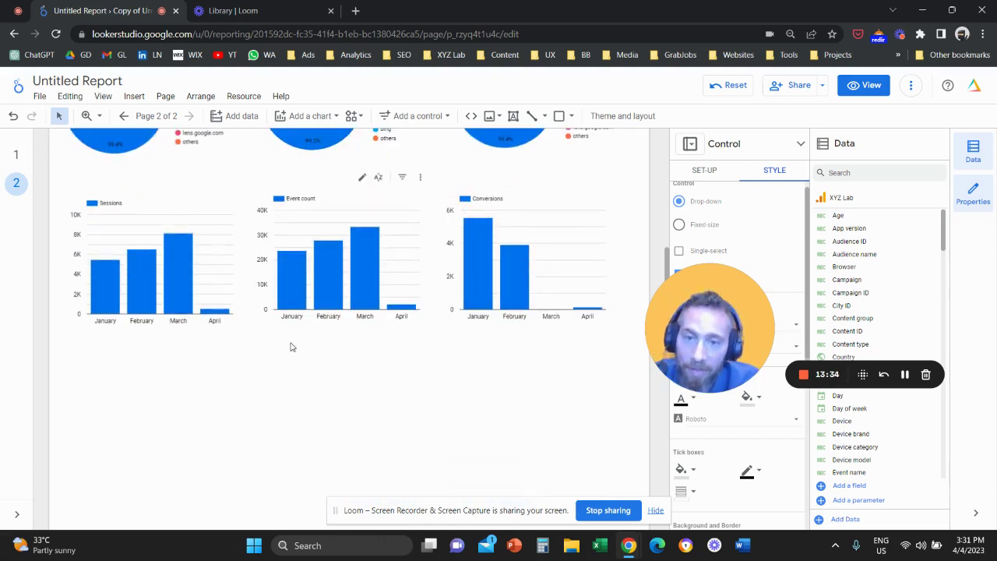
Switch the channel grouping filter to only Referral and review its source table, donuts and monthly charts
scroll(282, 349, up, 5)
click(434, 222)
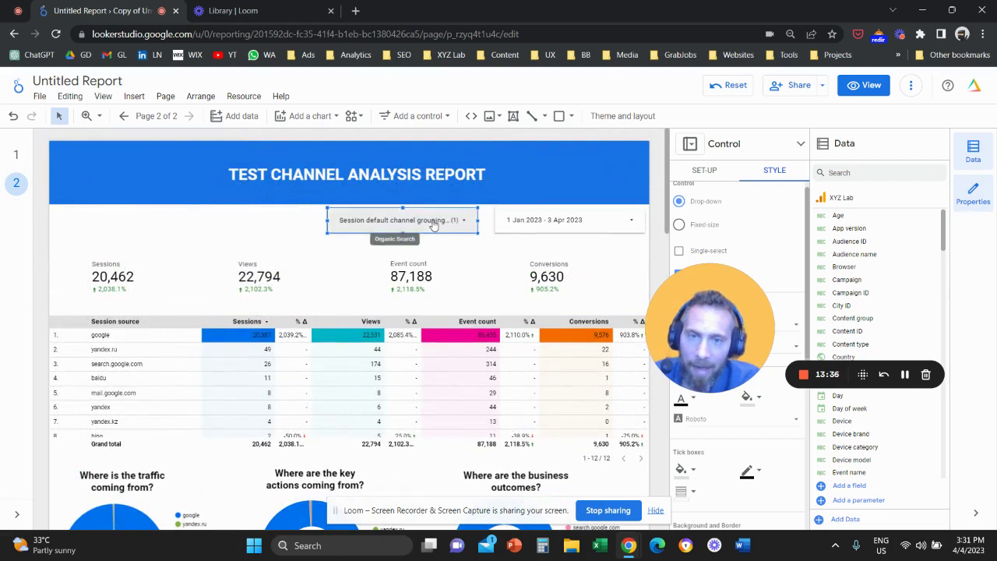
click(434, 222)
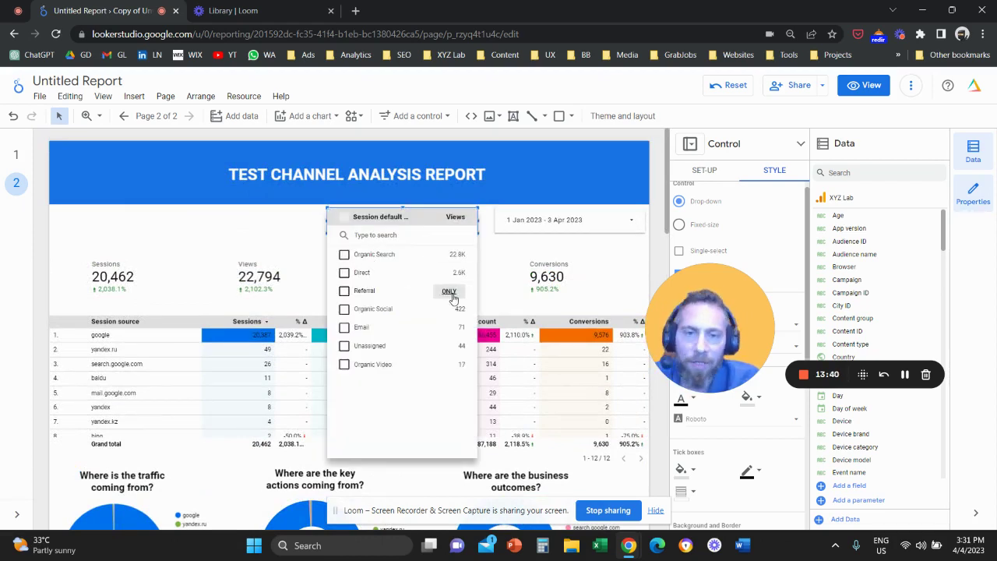
click(277, 246)
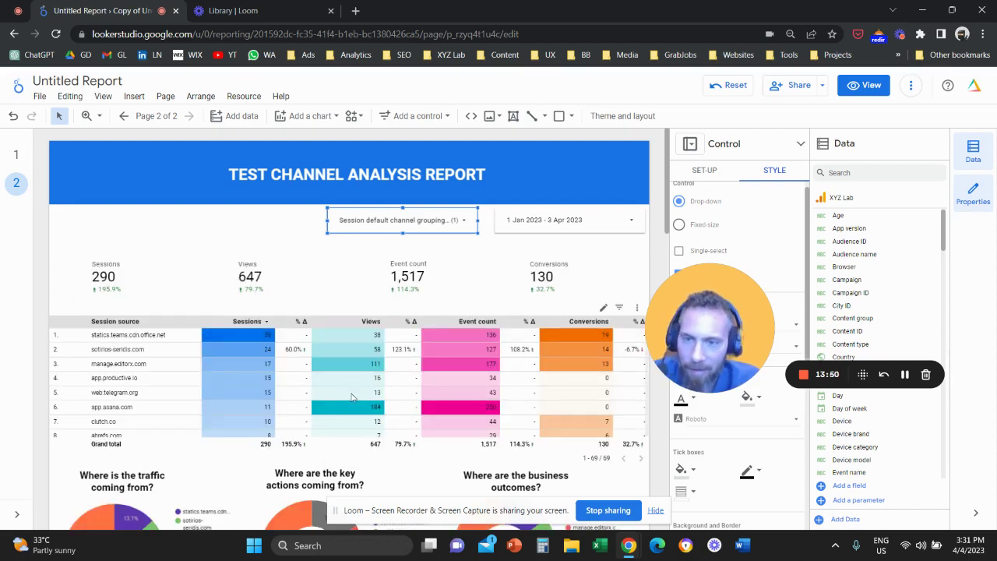
scroll(60, 379, down, 3)
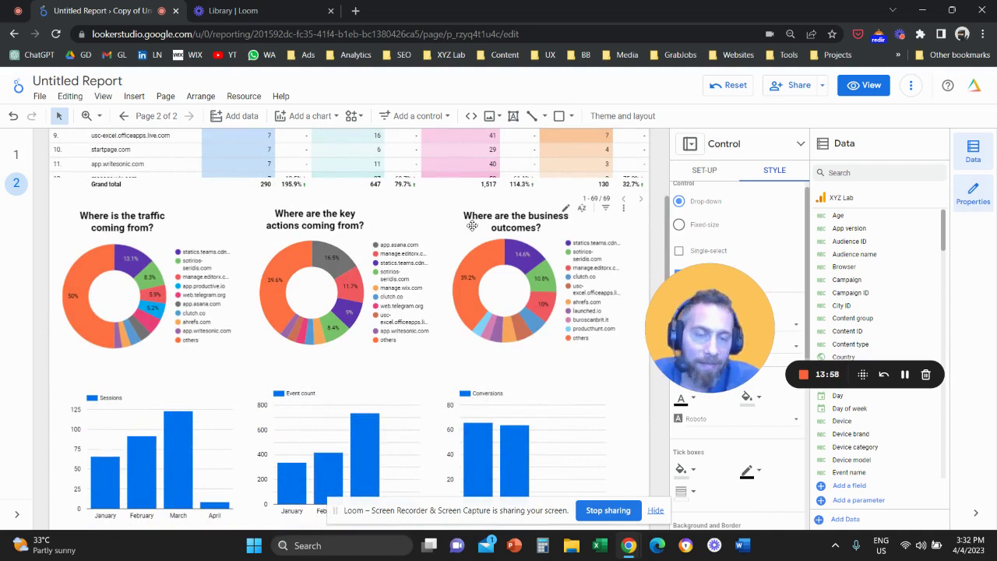
scroll(473, 225, down, 2)
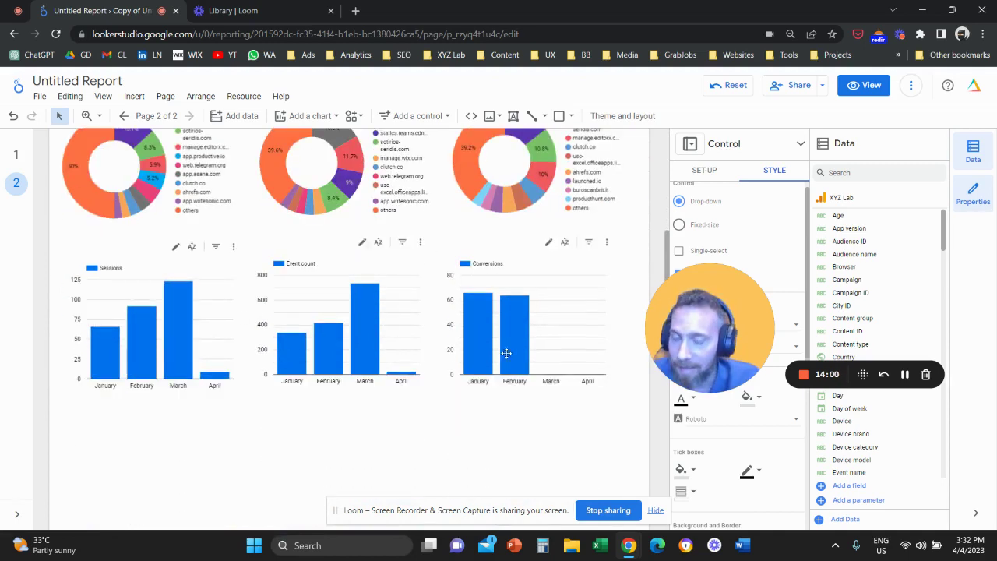
Switch to the Channel Performance Overview page and review its scorecards, channel table and donut charts
scroll(498, 359, up, 5)
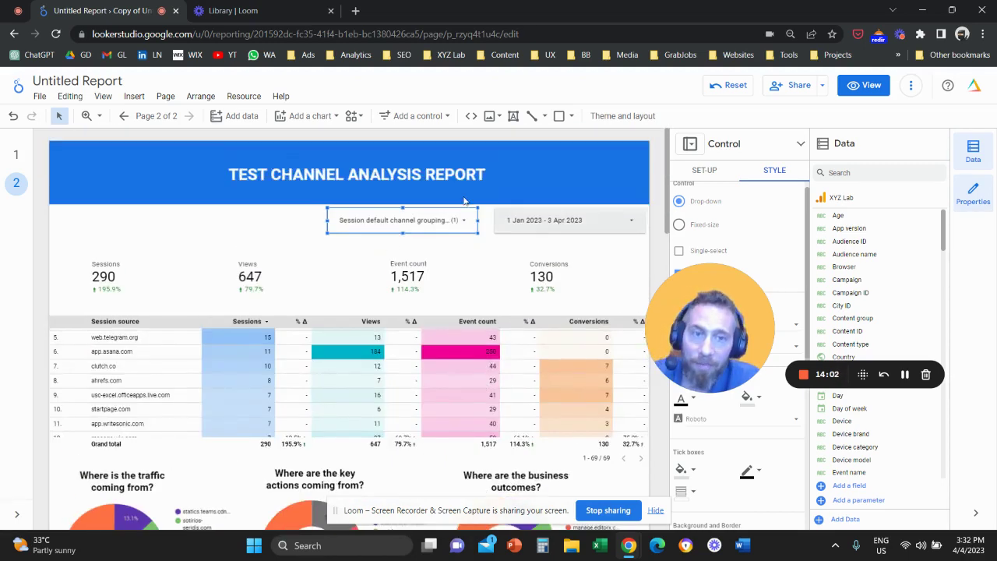
click(166, 116)
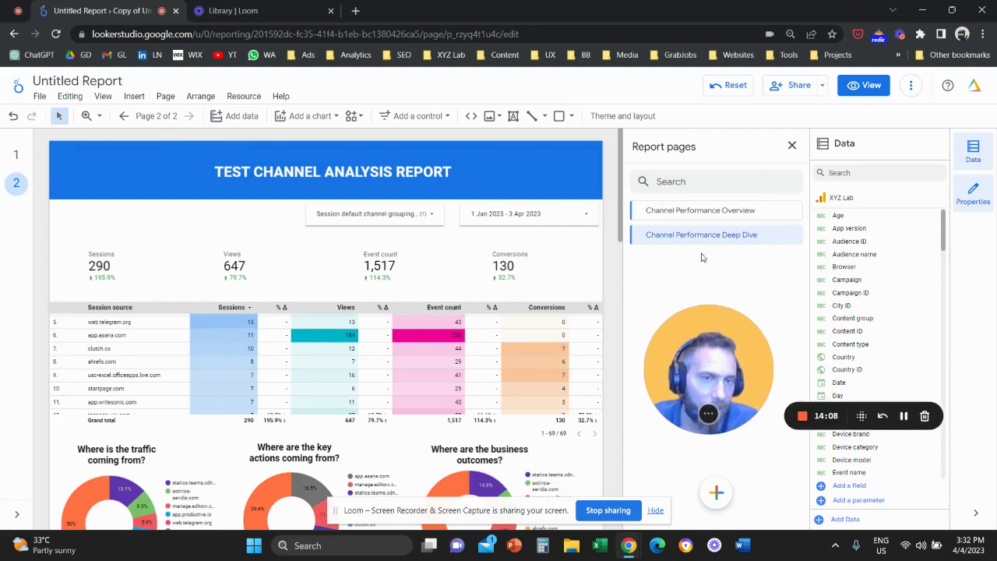
click(701, 210)
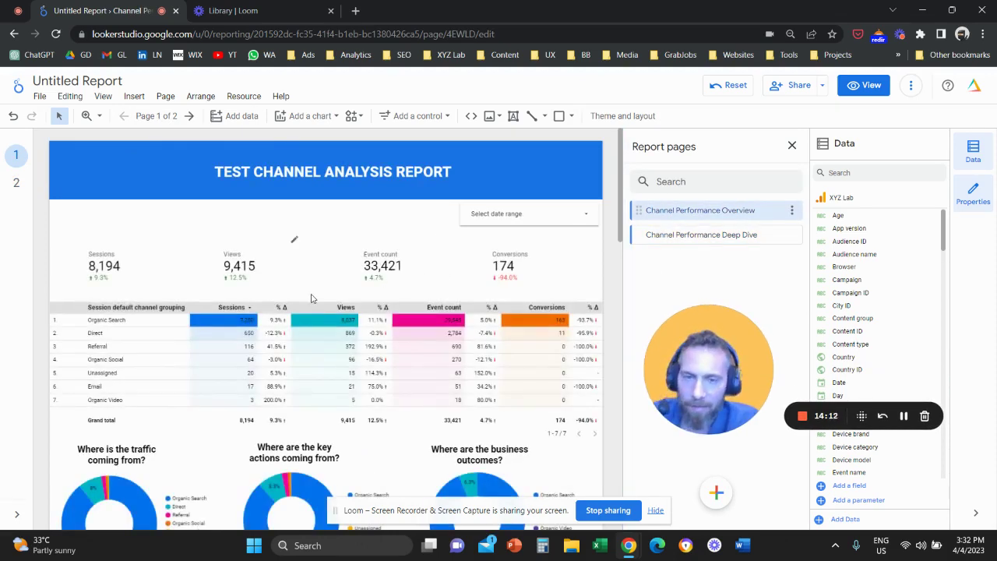
scroll(307, 354, down, 3)
scroll(307, 359, up, 2)
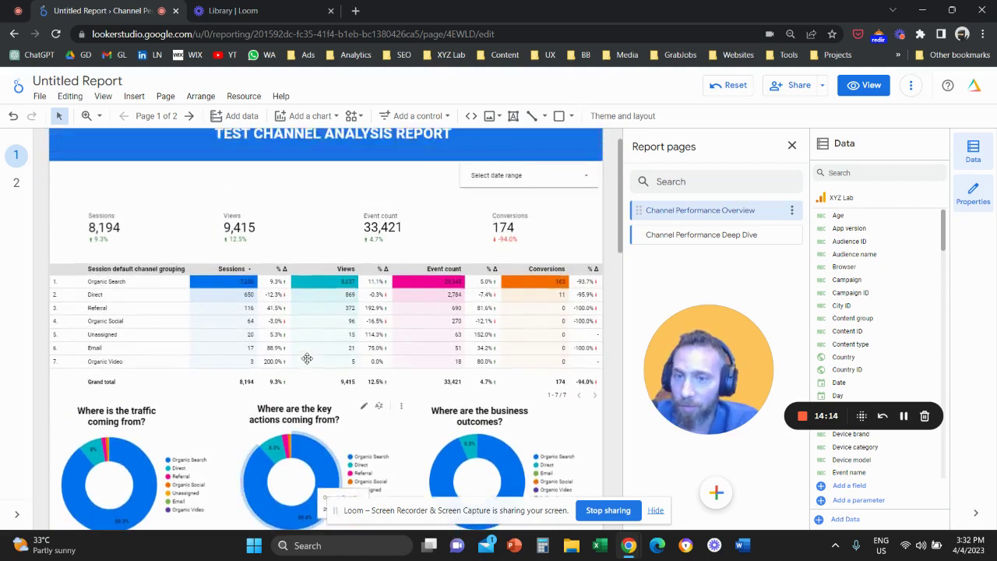
scroll(307, 359, up, 1)
Return to the Channel Performance Deep Dive page and review its channel grouping filter options and source table
click(710, 244)
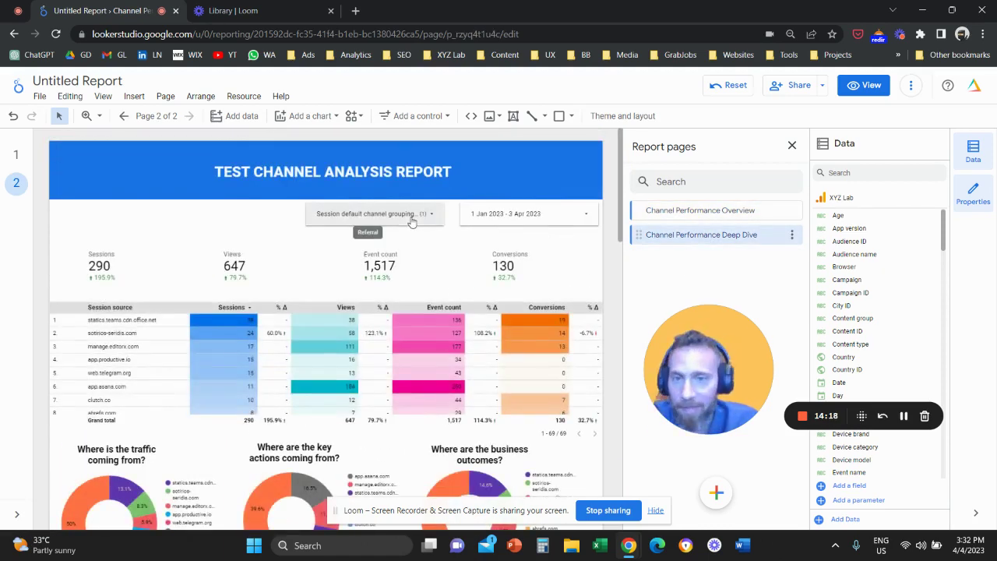
click(412, 218)
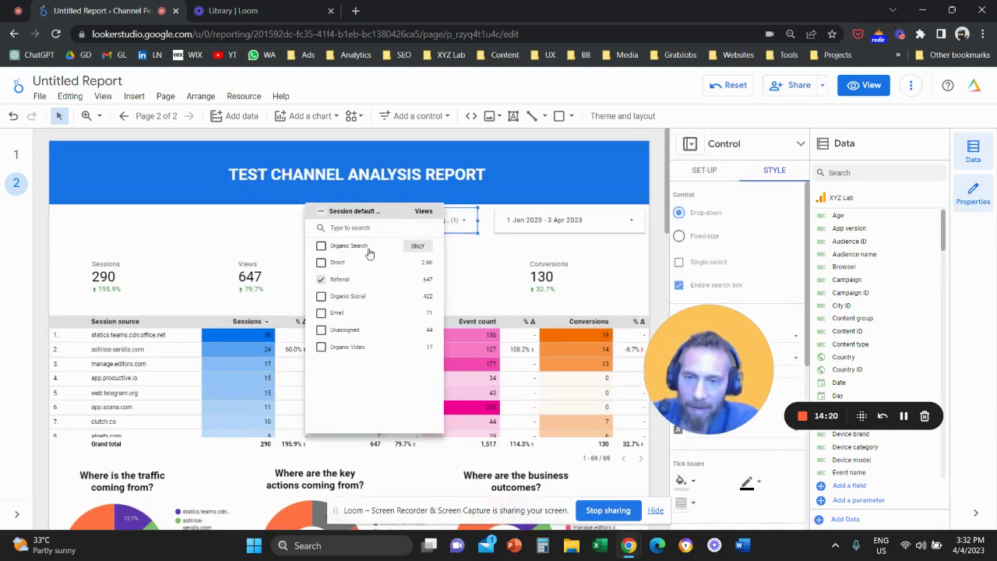
click(265, 230)
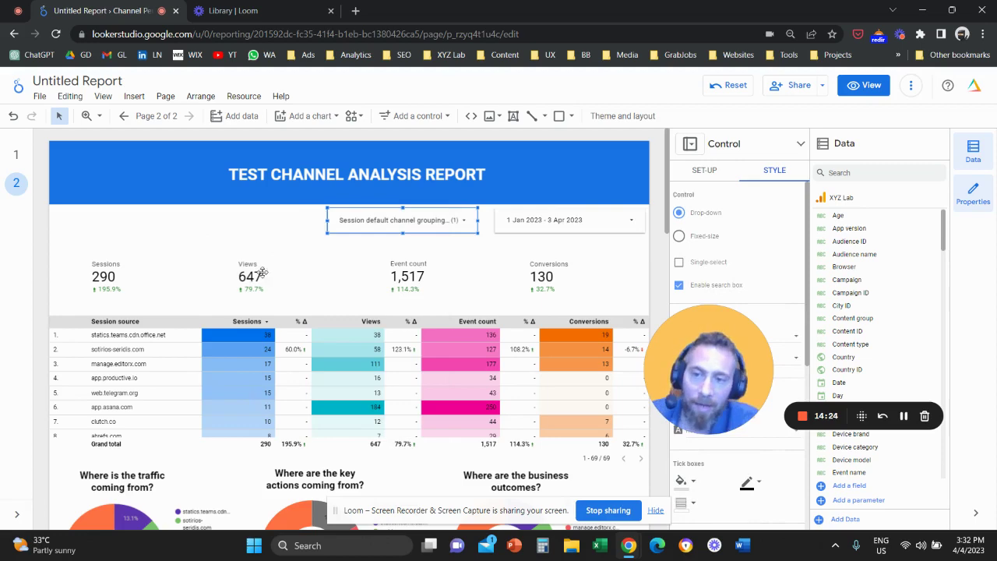
scroll(258, 349, down, 3)
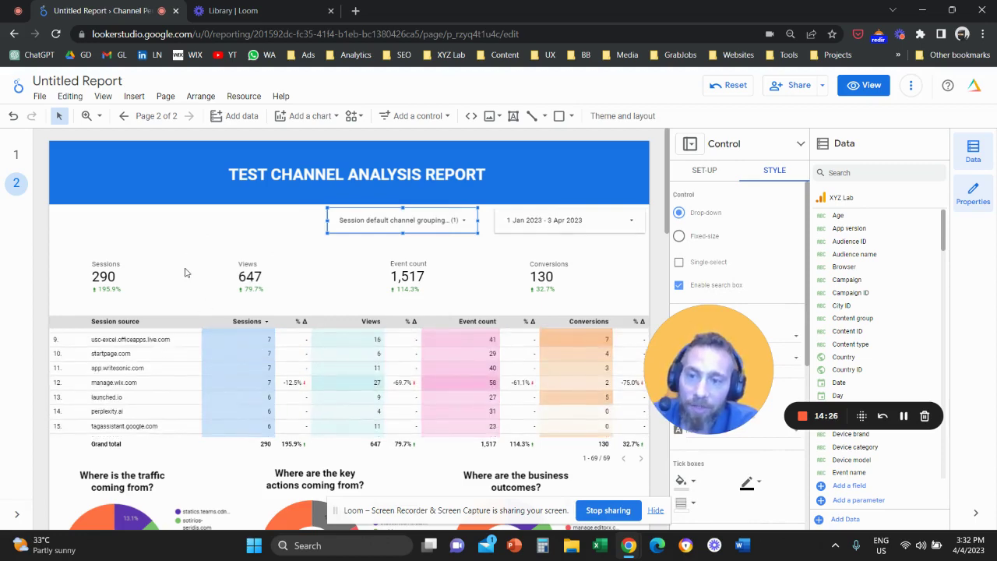
scroll(187, 272, down, 2)
scroll(233, 277, up, 3)
scroll(236, 274, up, 2)
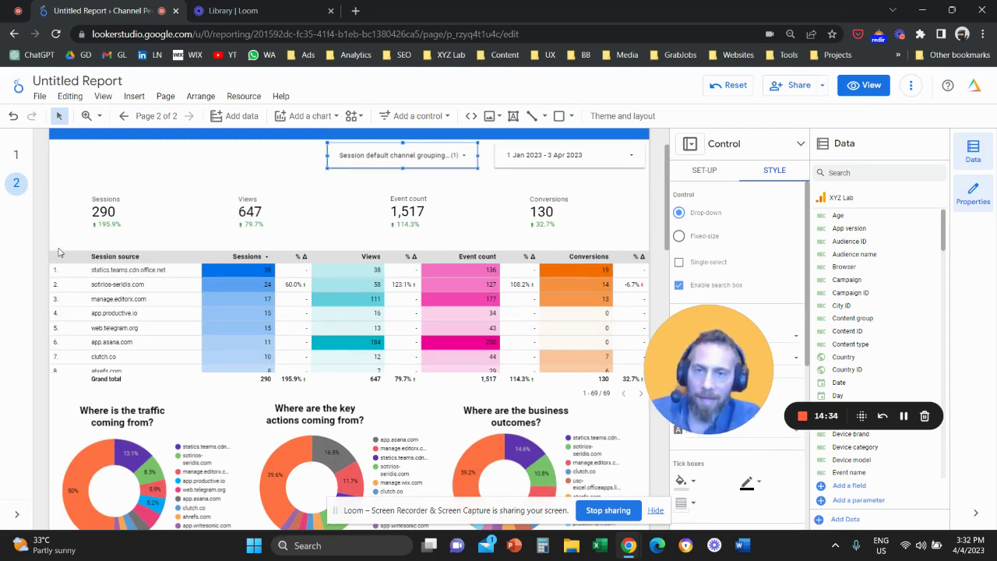
scroll(171, 268, up, 1)
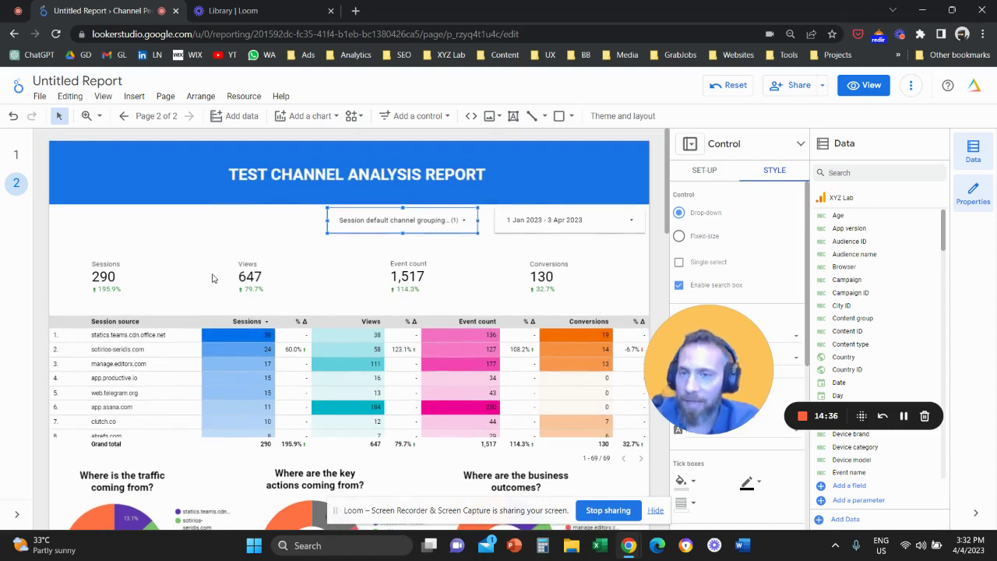